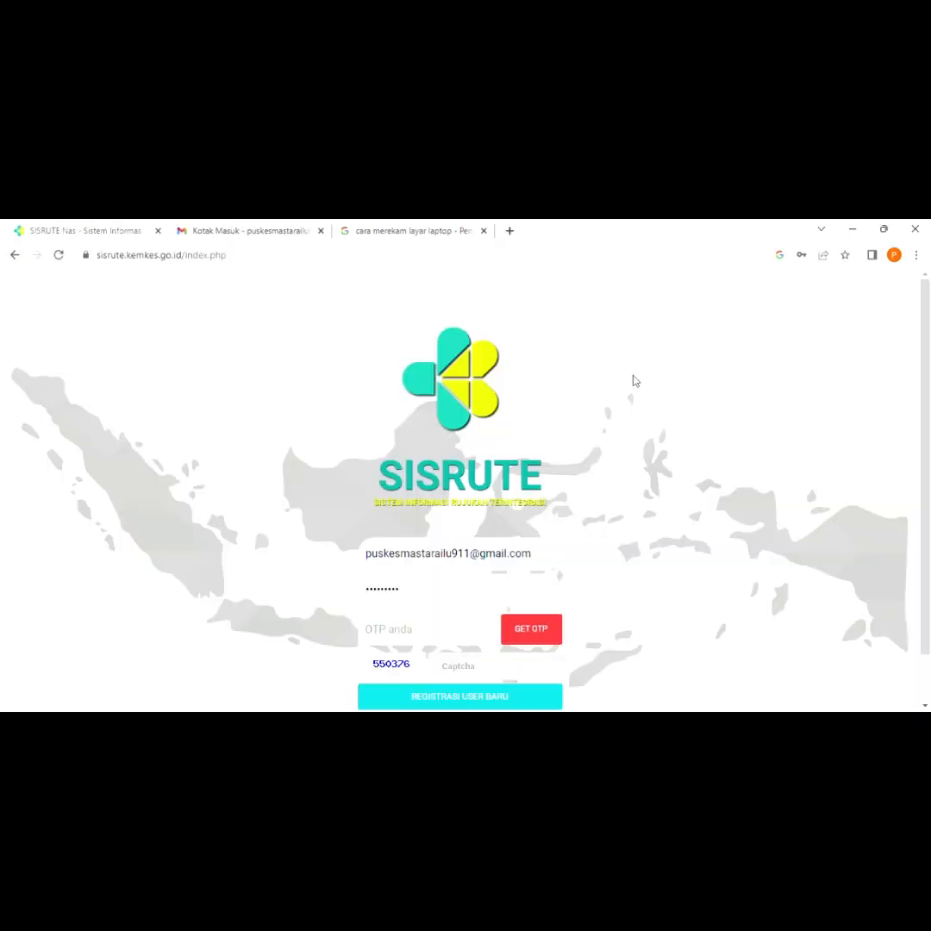
Request a login OTP, read it in the Gmail inbox, and enter it in the SISRUTE sign-in form's OTP field
left_click(544, 639)
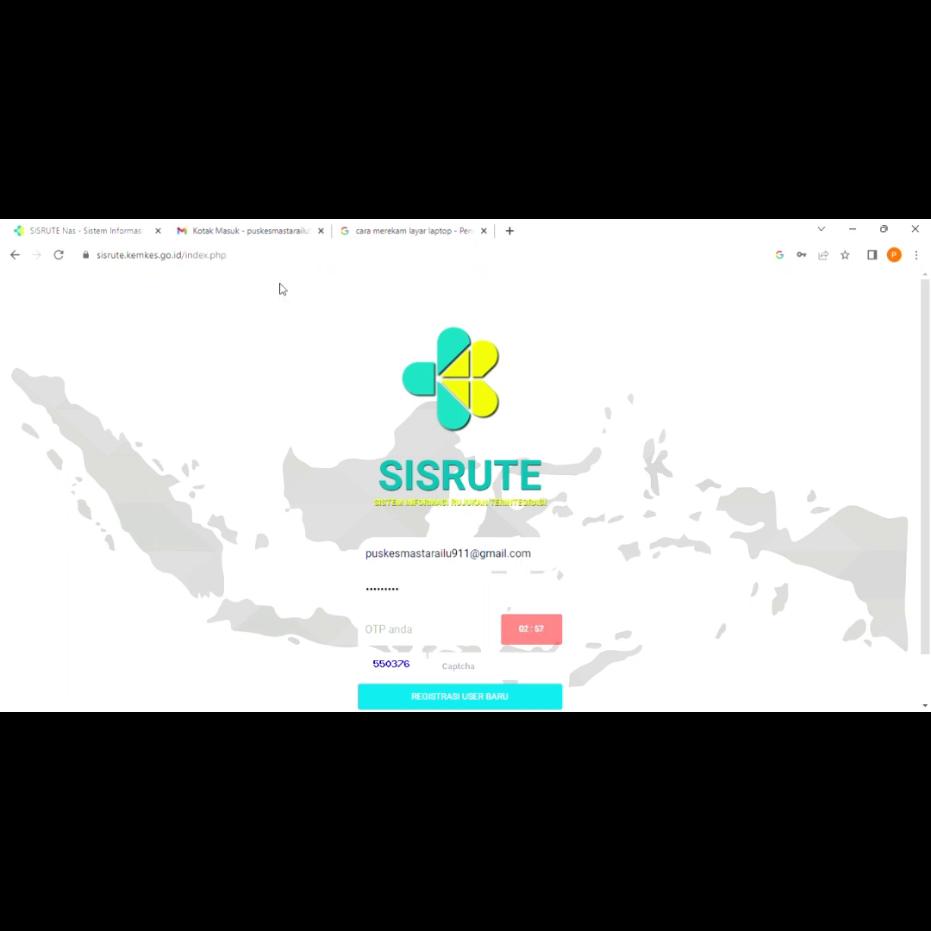
left_click(271, 232)
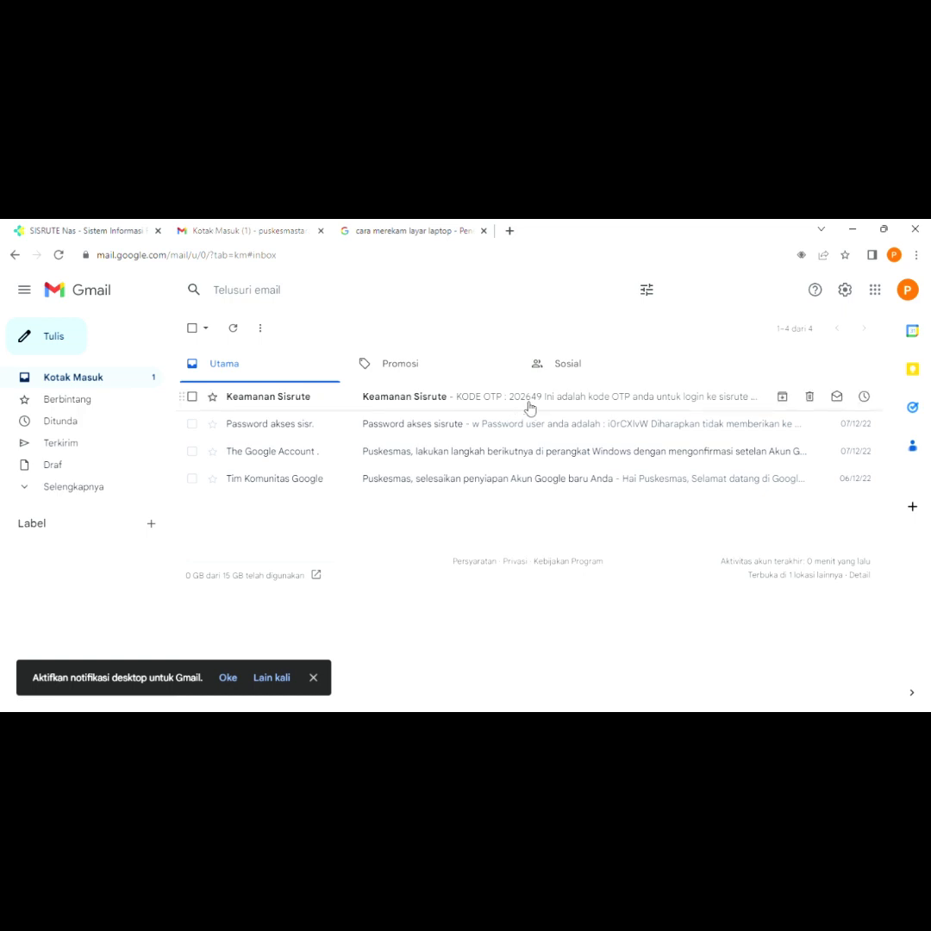
left_click(129, 233)
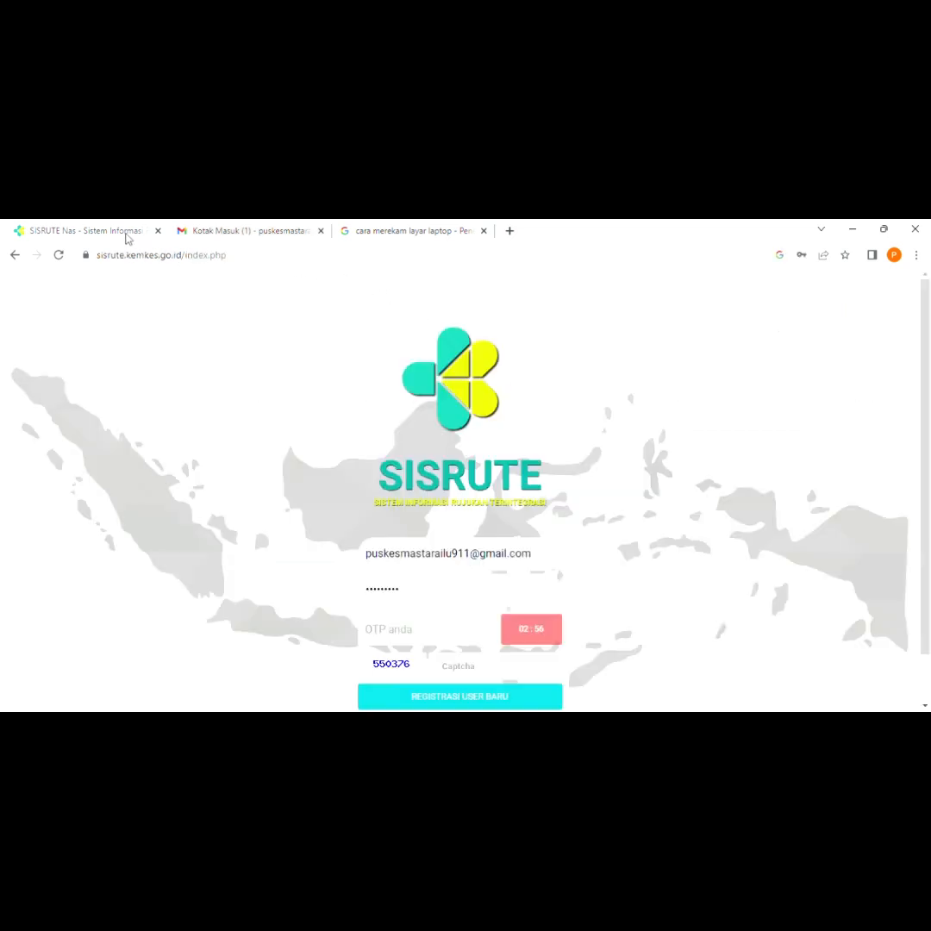
left_click(463, 637)
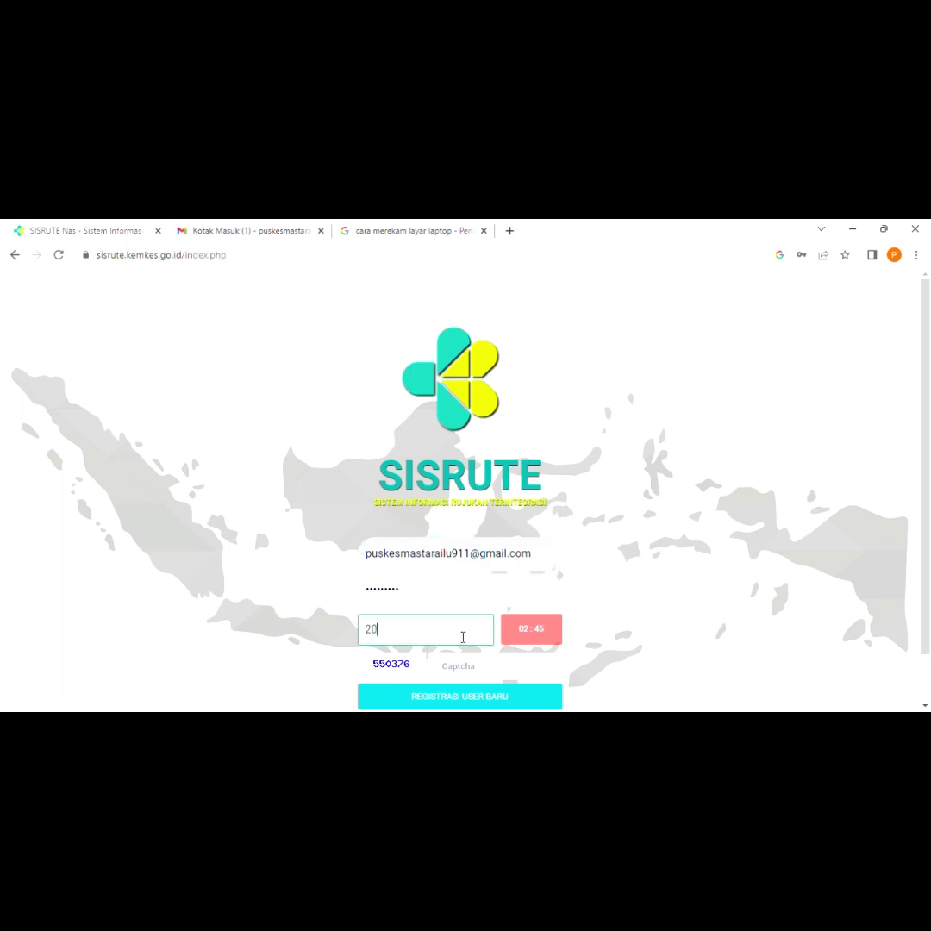
Enter the displayed captcha code and sign in to SISRUTE
left_click(489, 672)
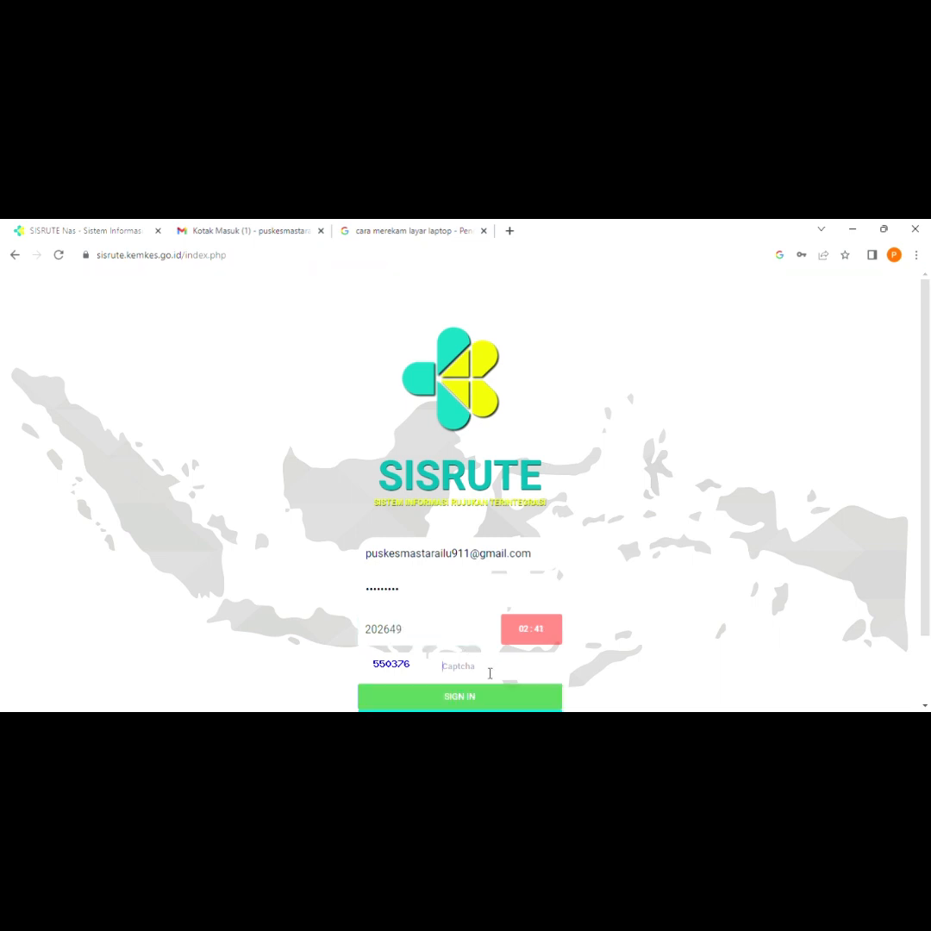
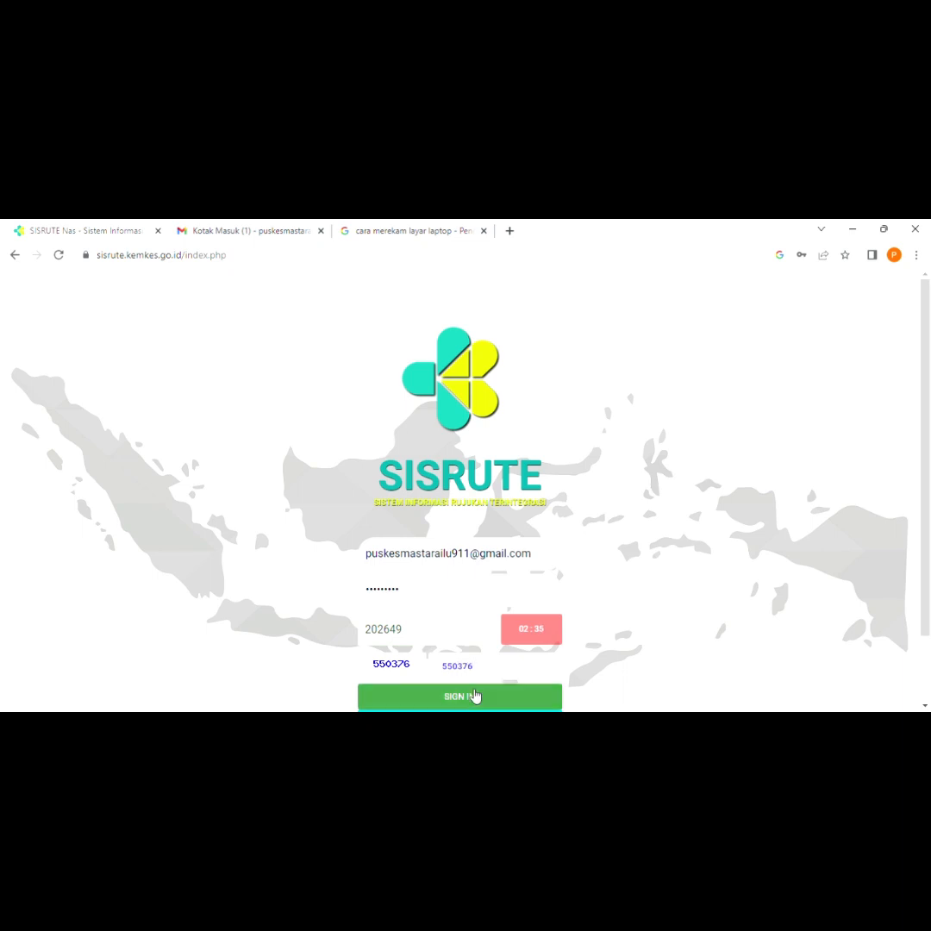
left_click(470, 697)
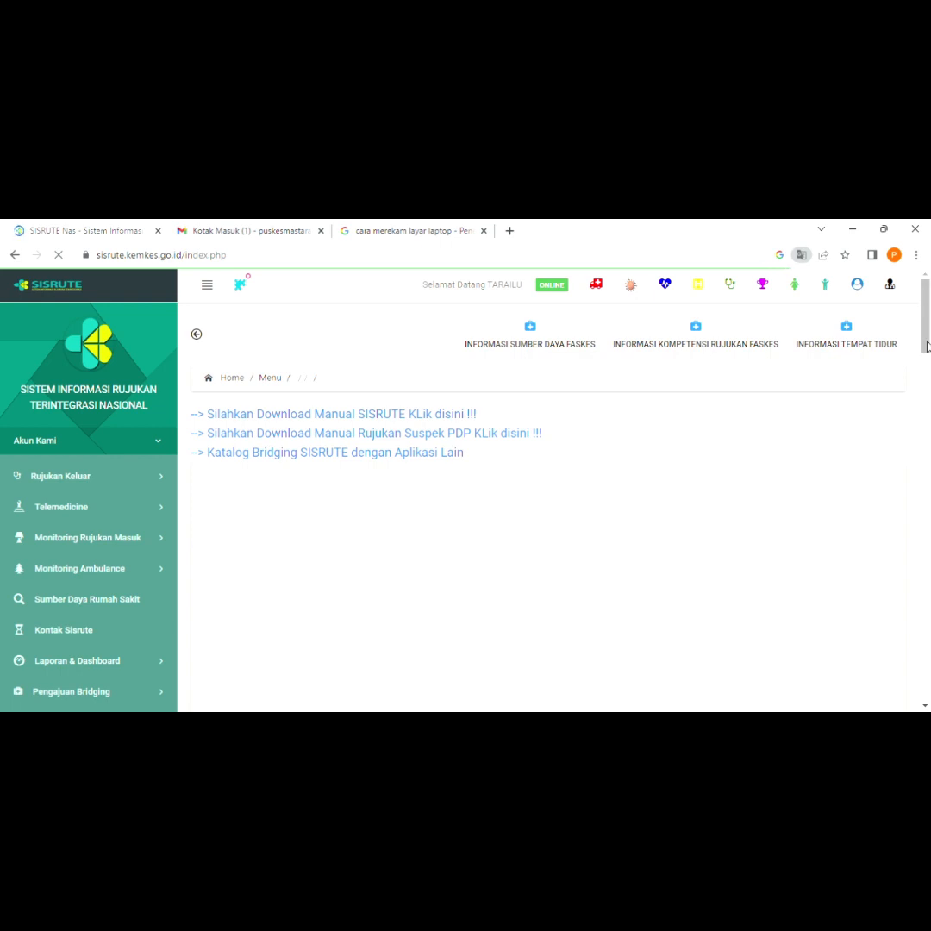
Open the Rujukan IGD/IRNA referral form under Rujukan Keluar
scroll(925, 353, "down", 2)
mouse_move(927, 349)
left_mouse_down()
mouse_move(927, 359)
mouse_move(928, 341)
mouse_move(928, 353)
left_mouse_up()
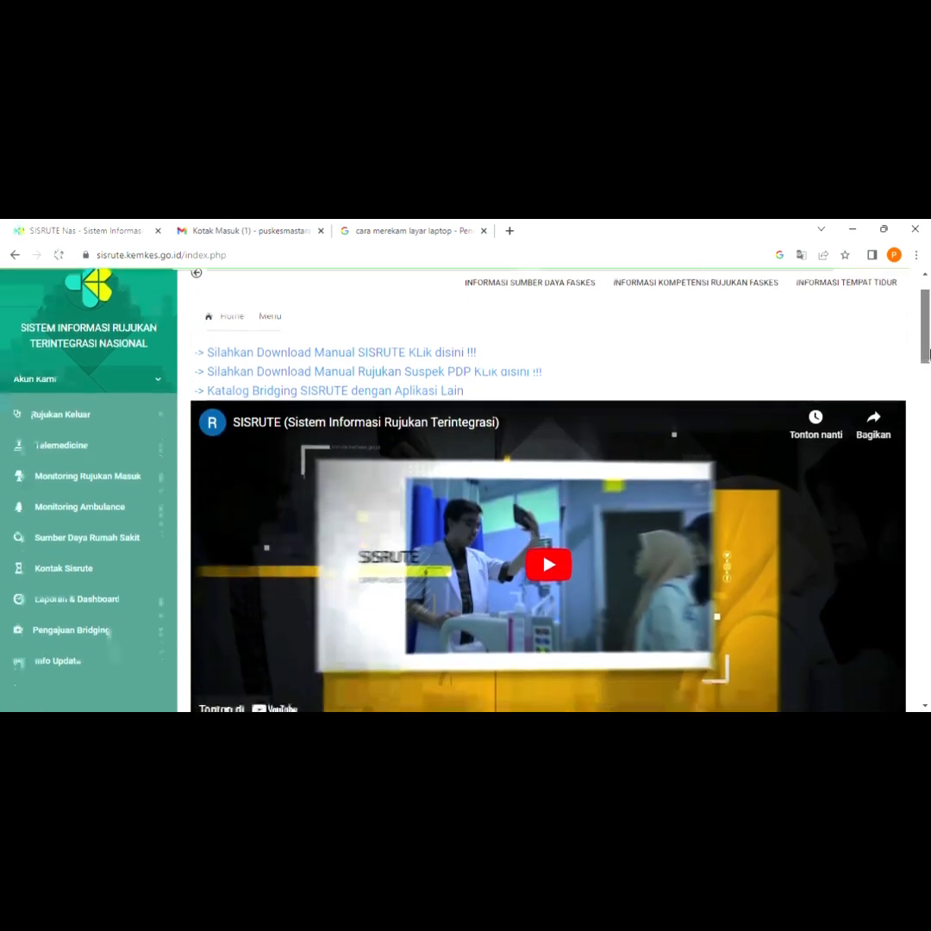
left_click(131, 417)
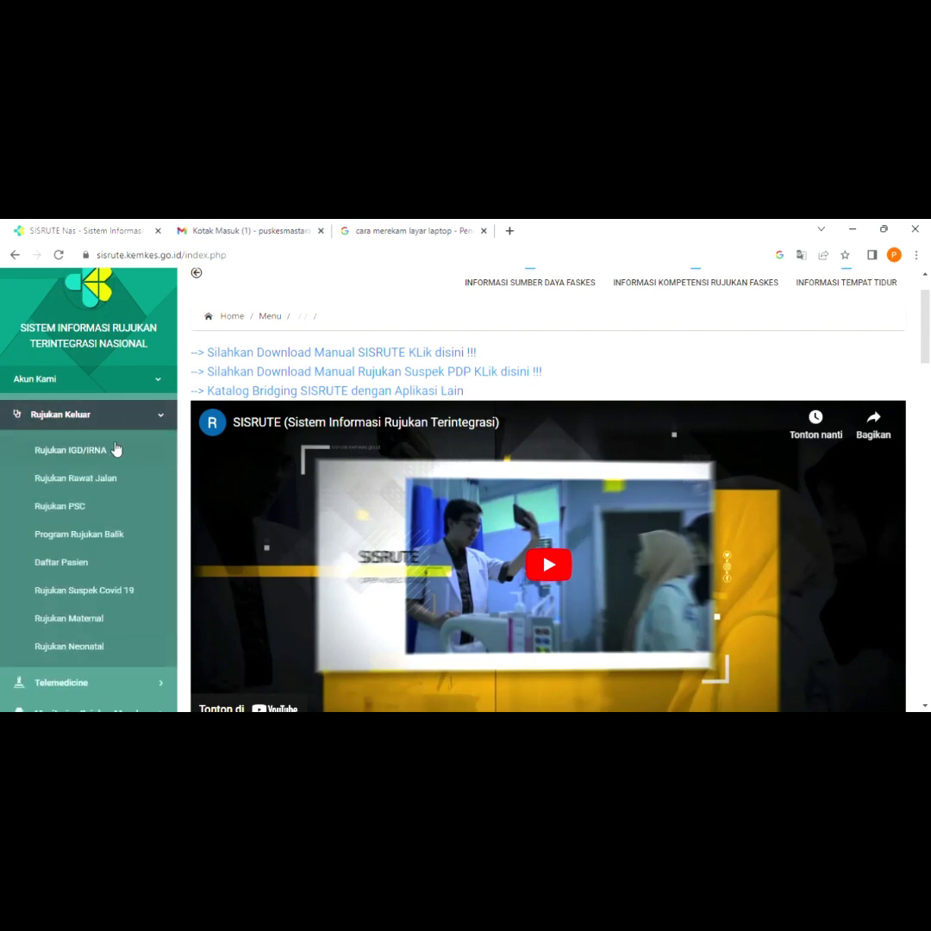
left_click(109, 454)
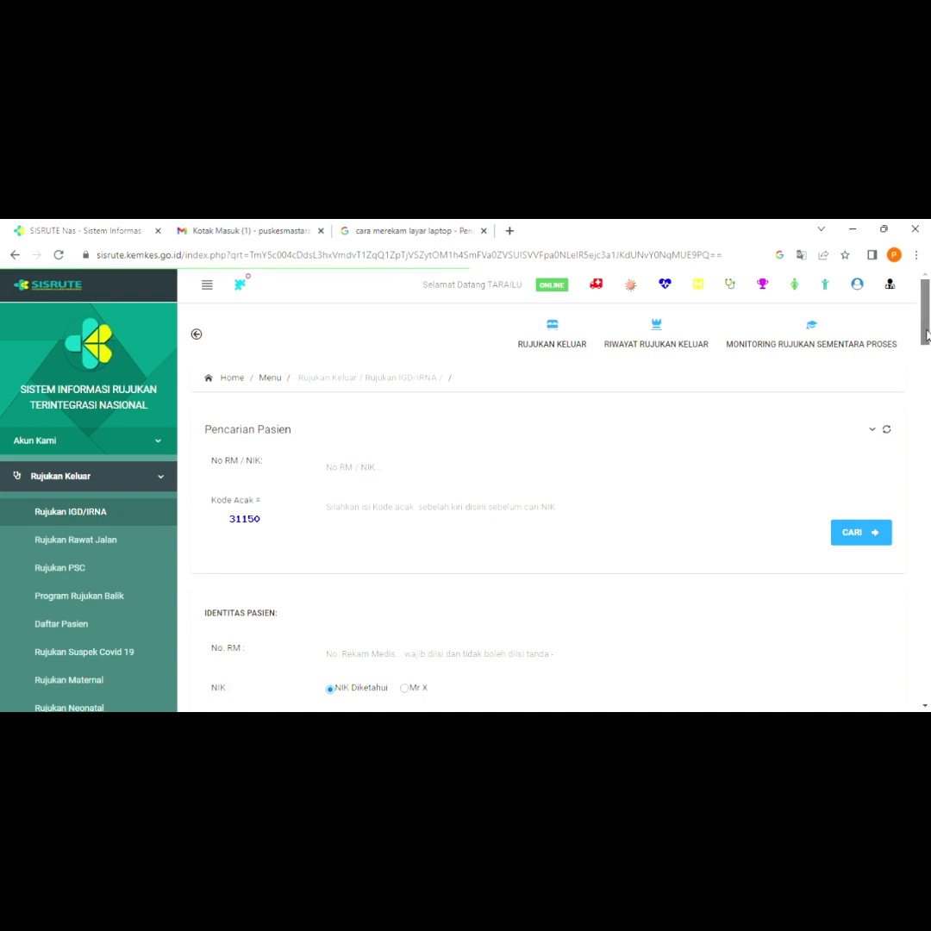
scroll(926, 345, "down", 1)
scroll(927, 343, "down", 2)
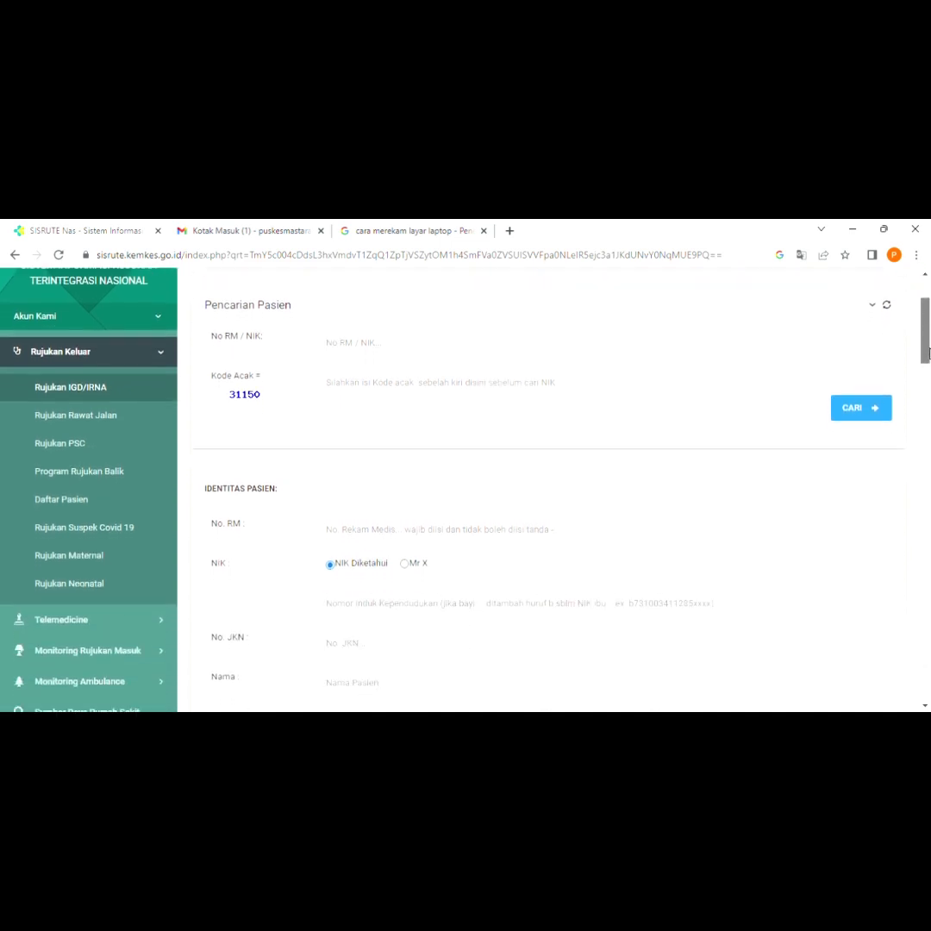
left_click(434, 343)
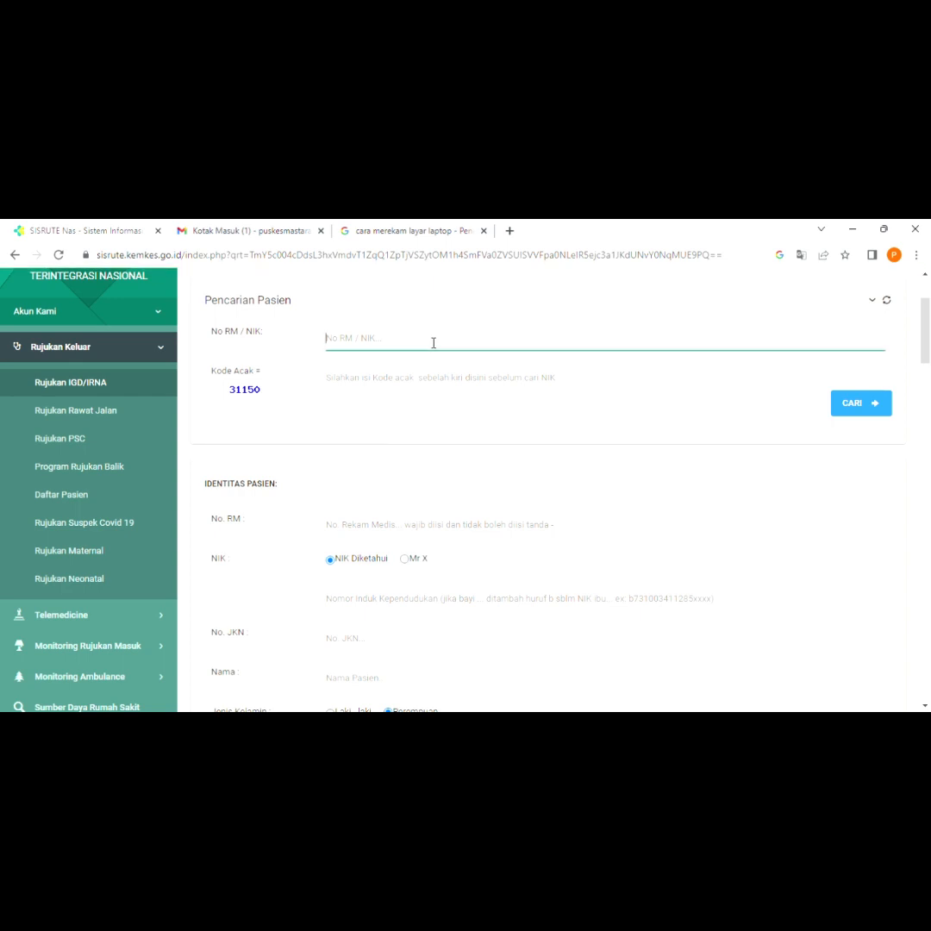
left_click(446, 384)
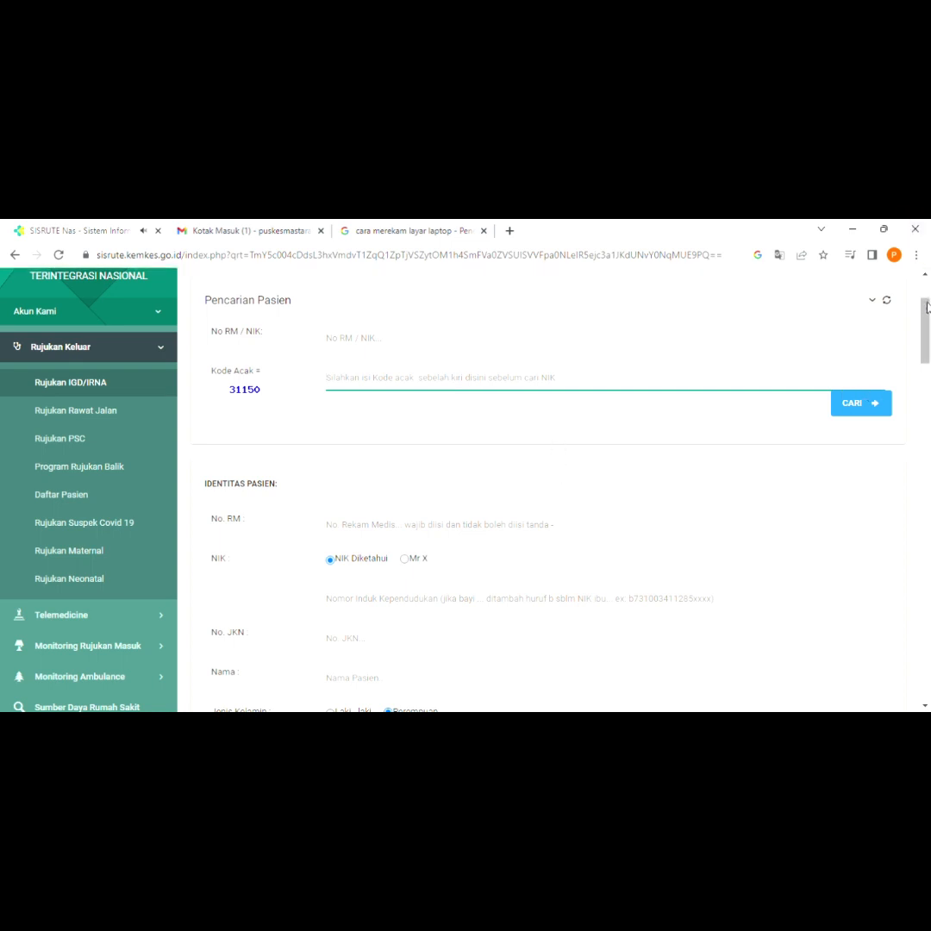
Enter the patient's medical record number in the No. RM field under IDENTITAS PASIEN
left_click_drag(926, 308, 927, 324)
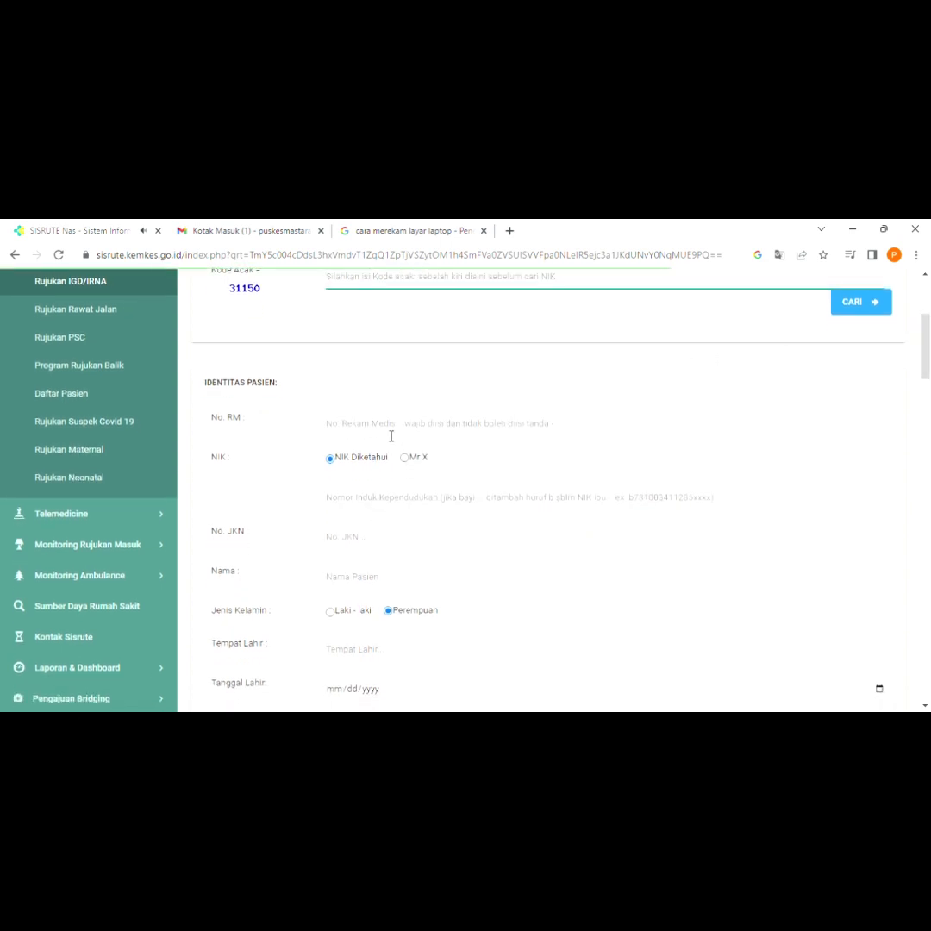
left_click(364, 430)
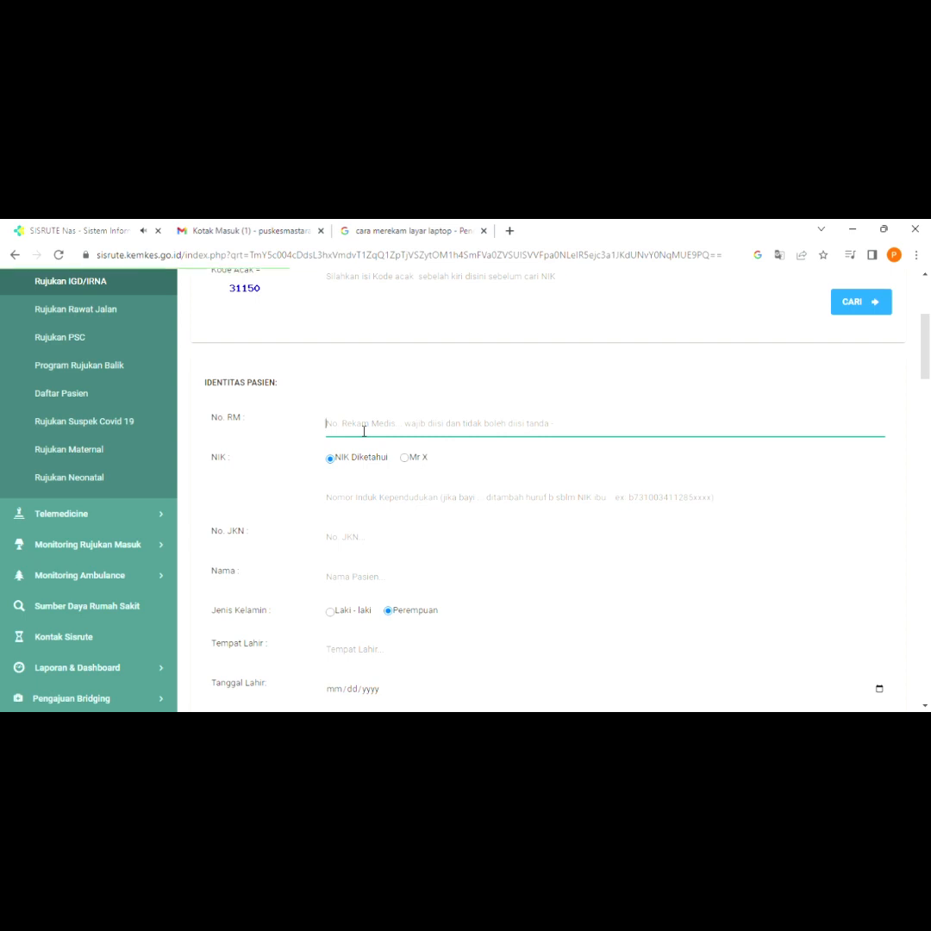
type("002")
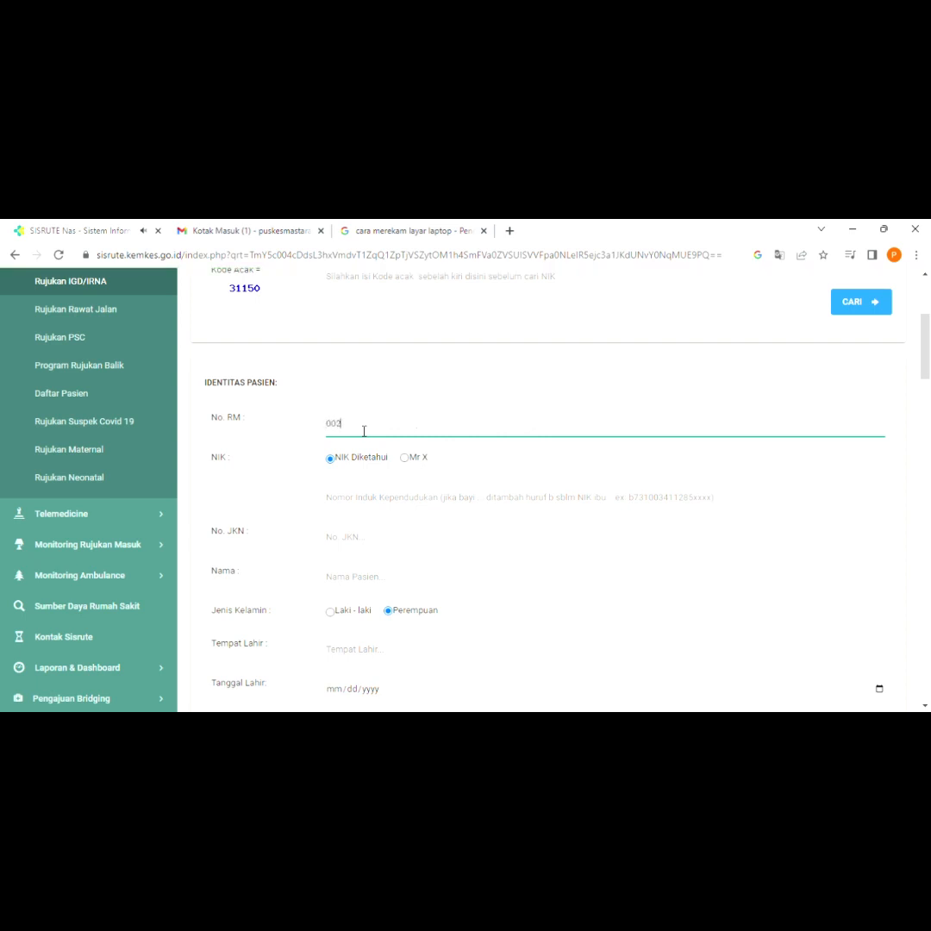
type("7")
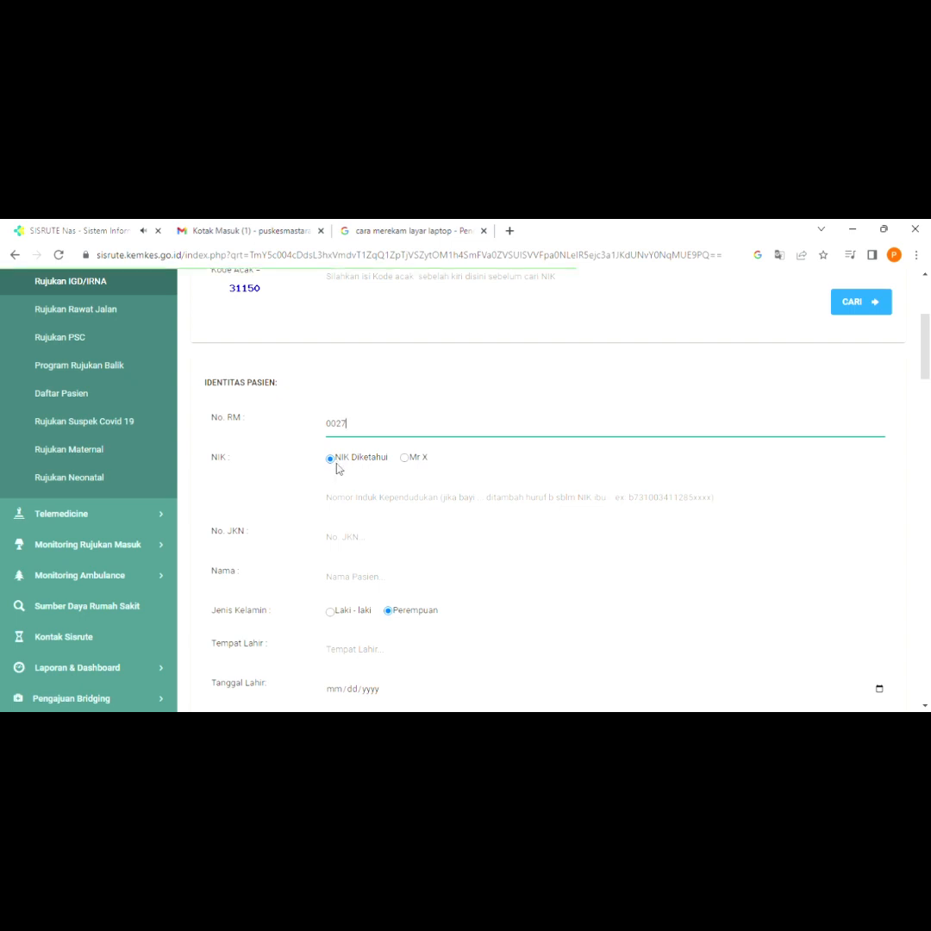
Set the NIK option to NIK Diketahui and enter the patient's national identity number
left_click(411, 463)
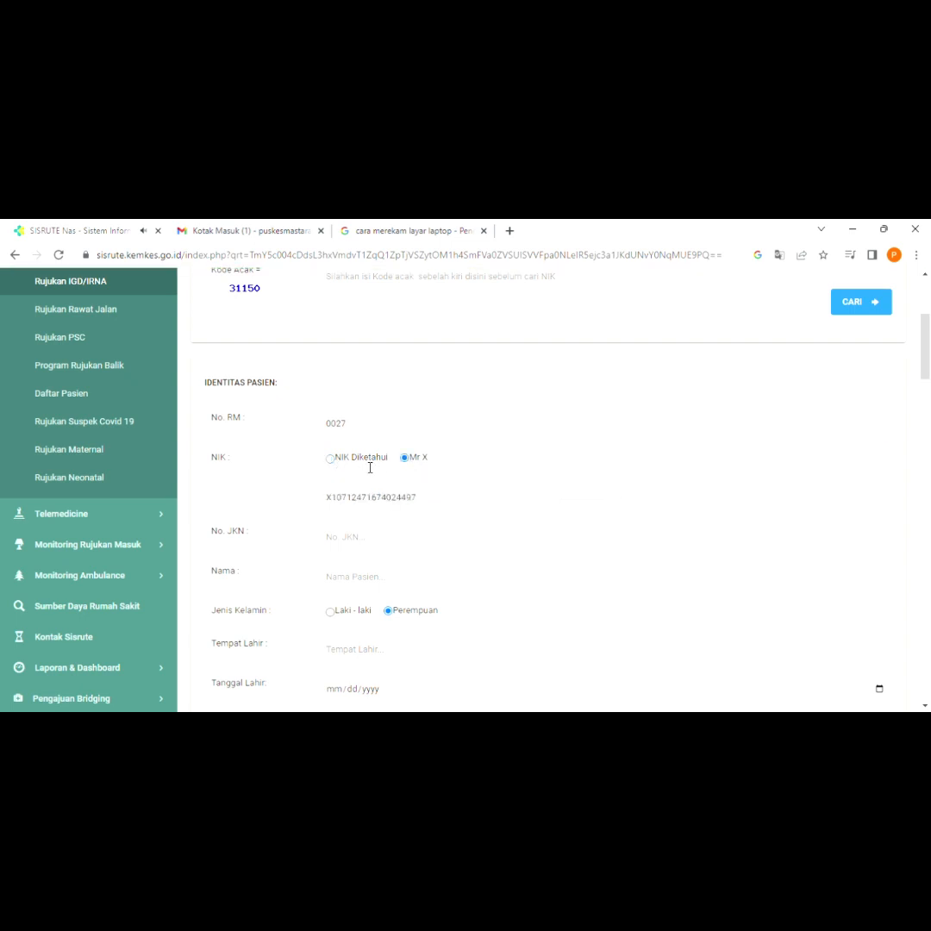
left_click(331, 459)
left_click(356, 504)
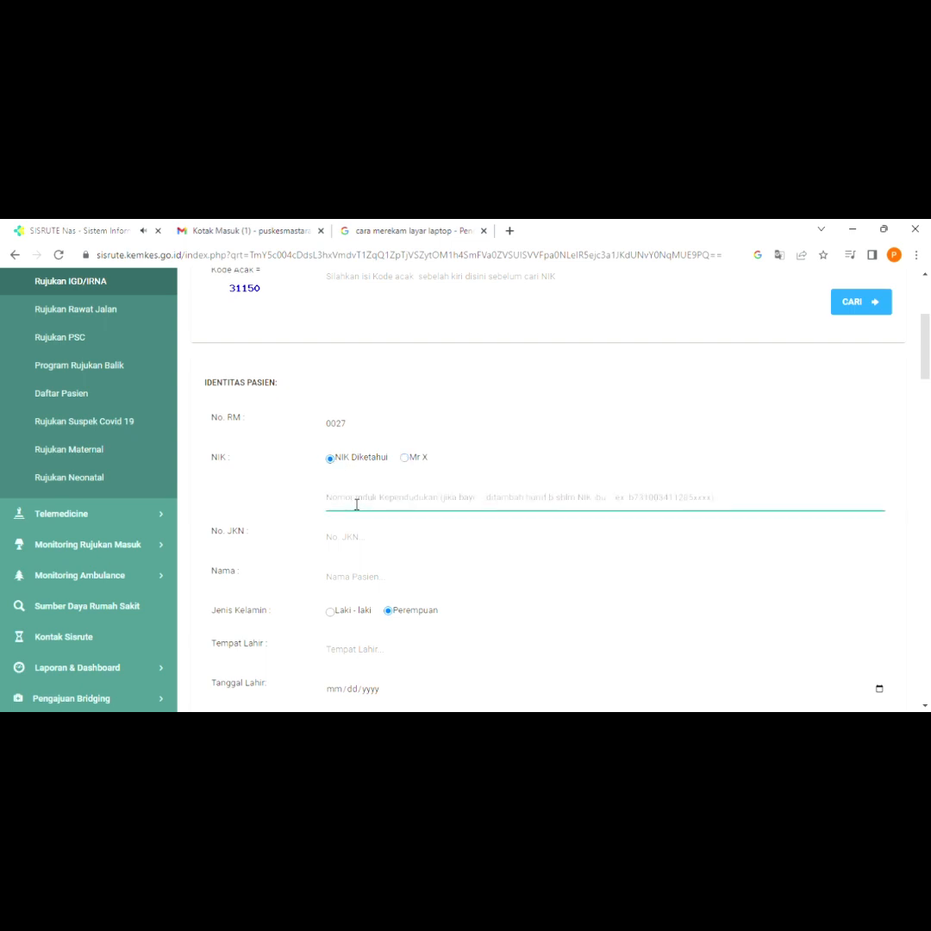
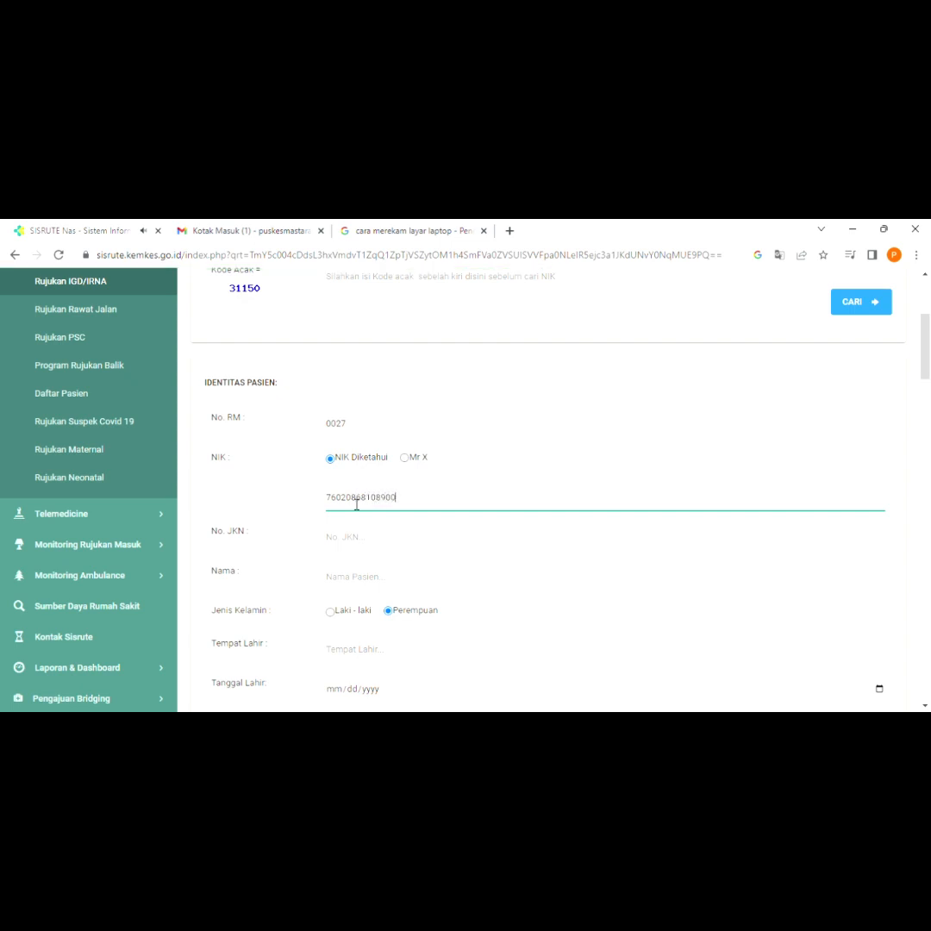
Fill in the patient's JKN insurance number under IDENTITAS PASIEN
left_click(375, 550)
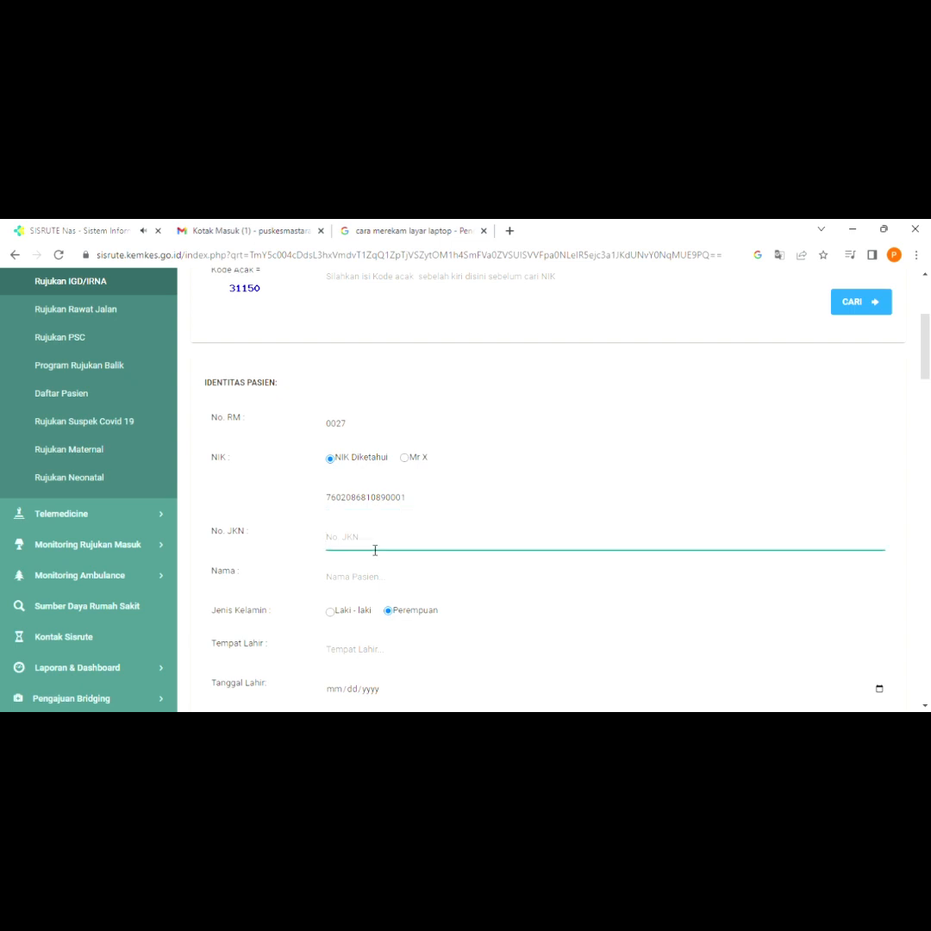
Enter the patient's name and set Jenis Kelamin to Laki - laki
left_click(377, 587)
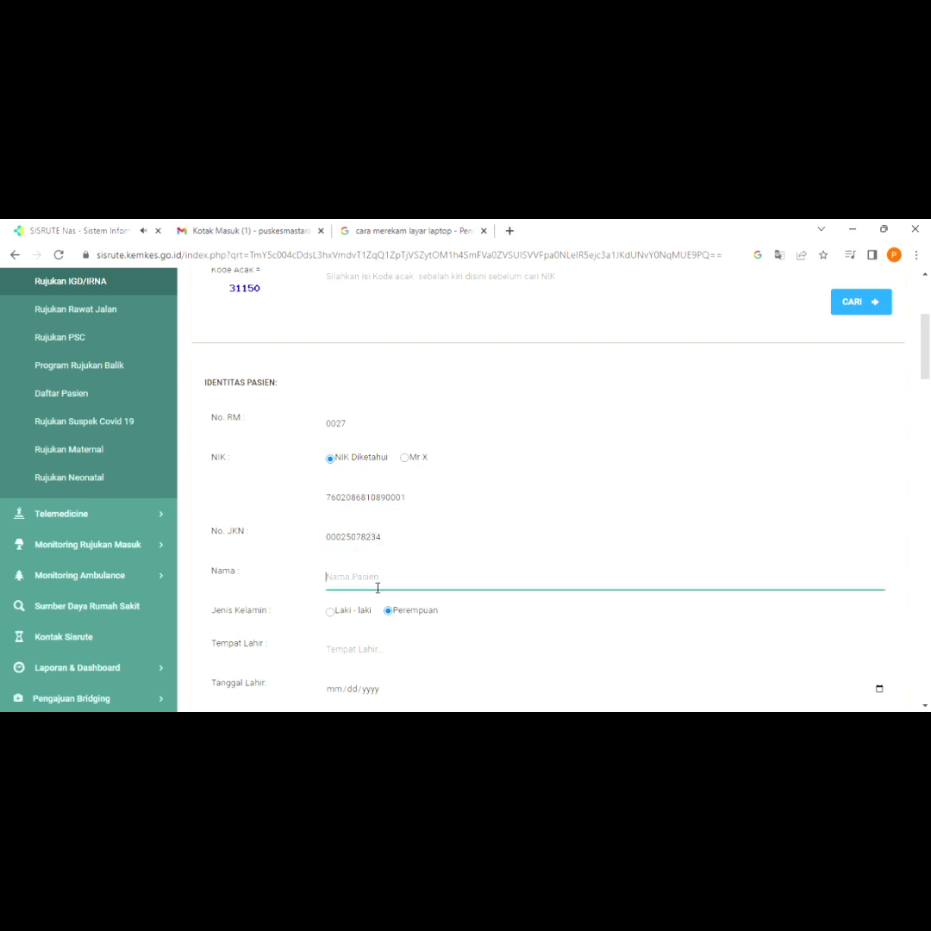
type("Tr")
type(" A")
scroll(925, 389, "down", 3)
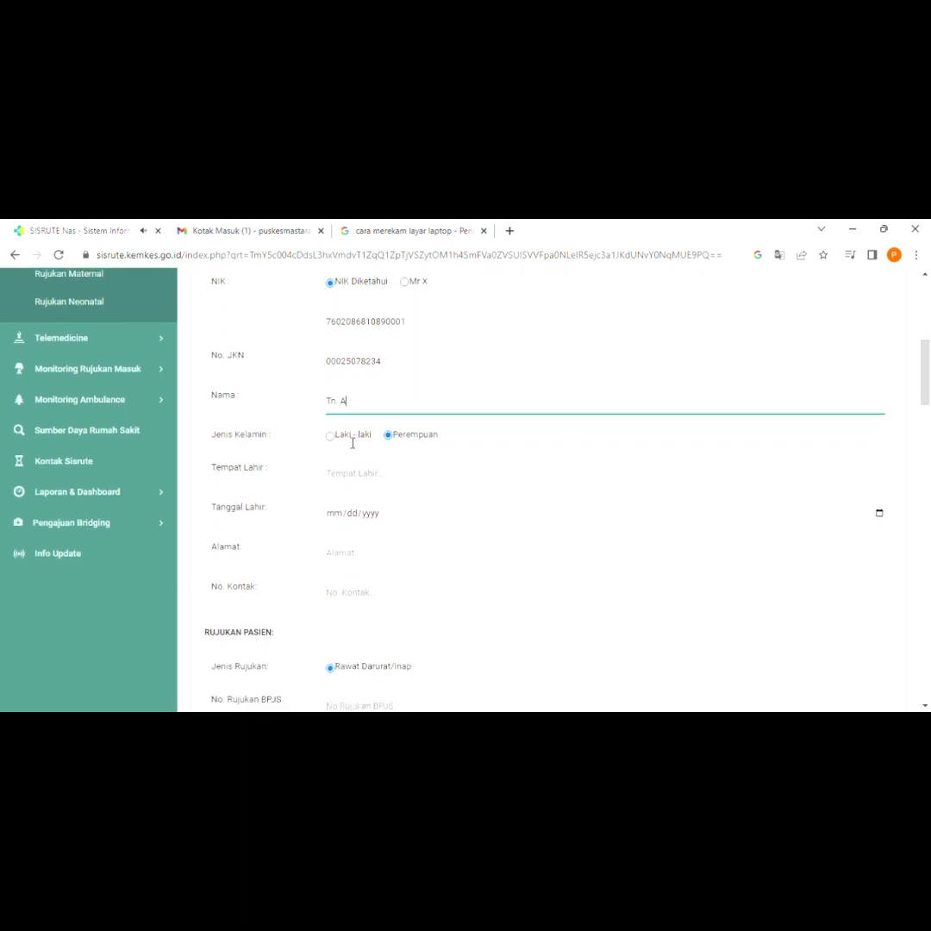
left_click(331, 437)
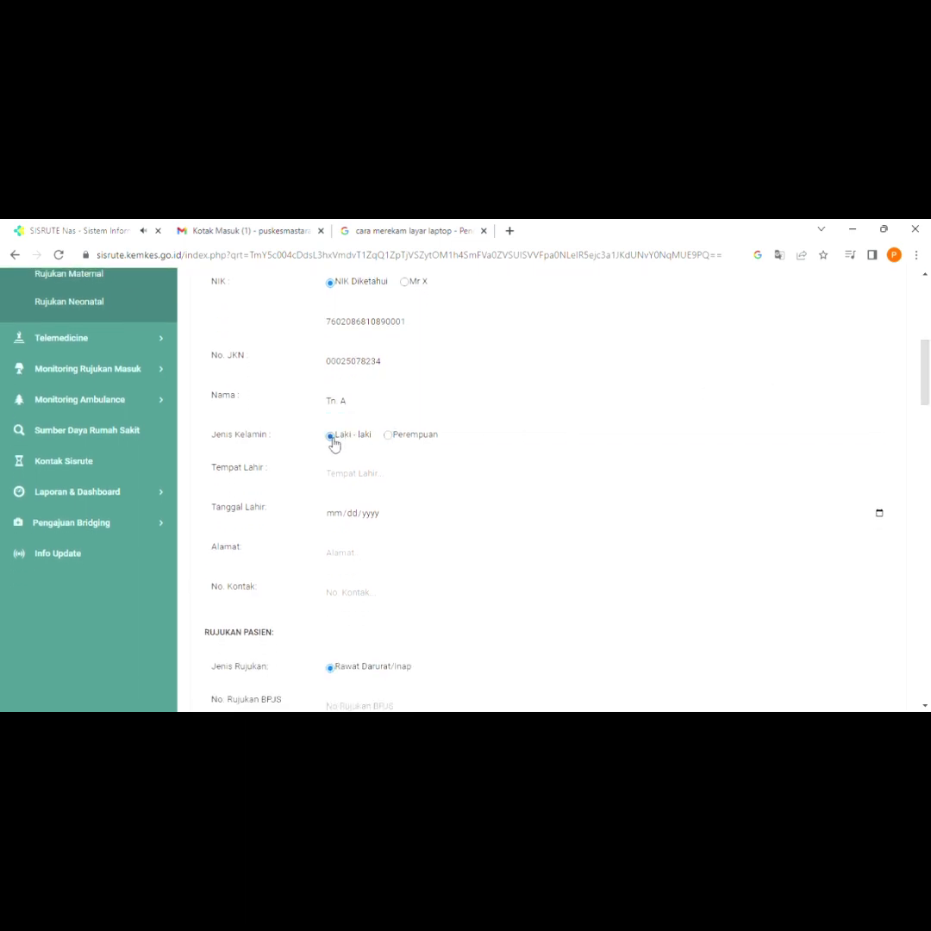
Enter Tarailu as the patient's place of birth
left_click(365, 479)
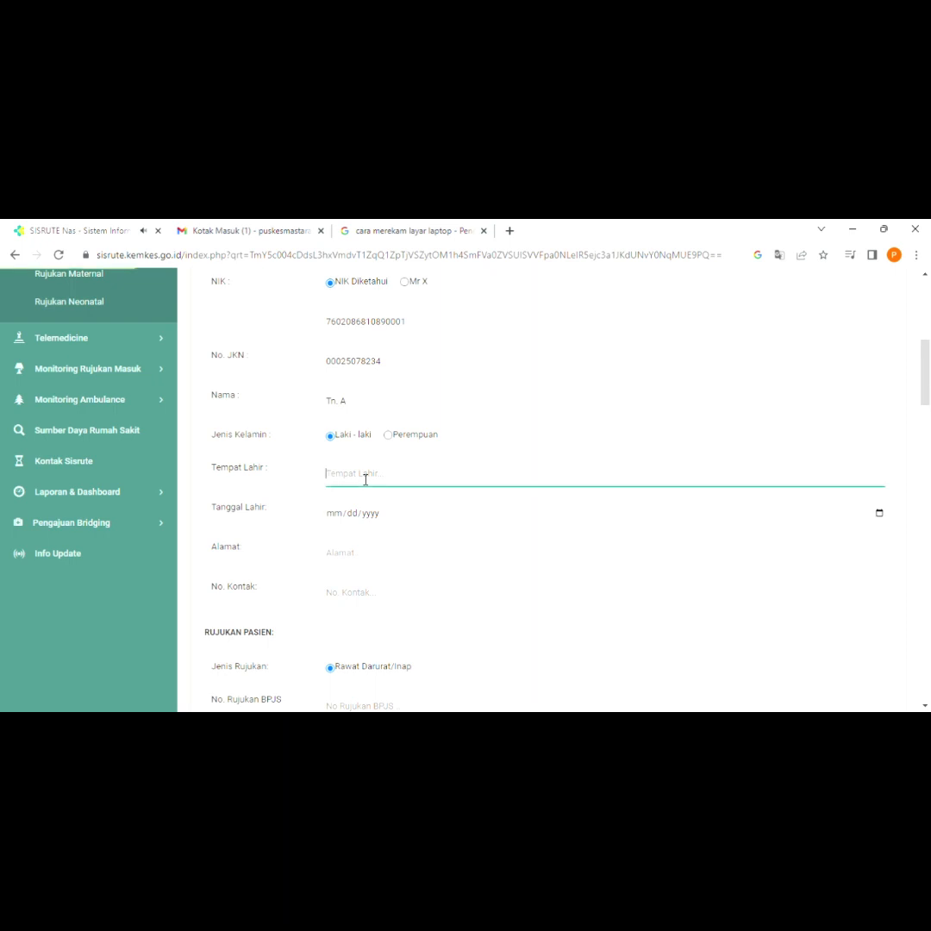
type("Tarailu")
Fill in the patient's date of birth and home address
left_click(339, 515)
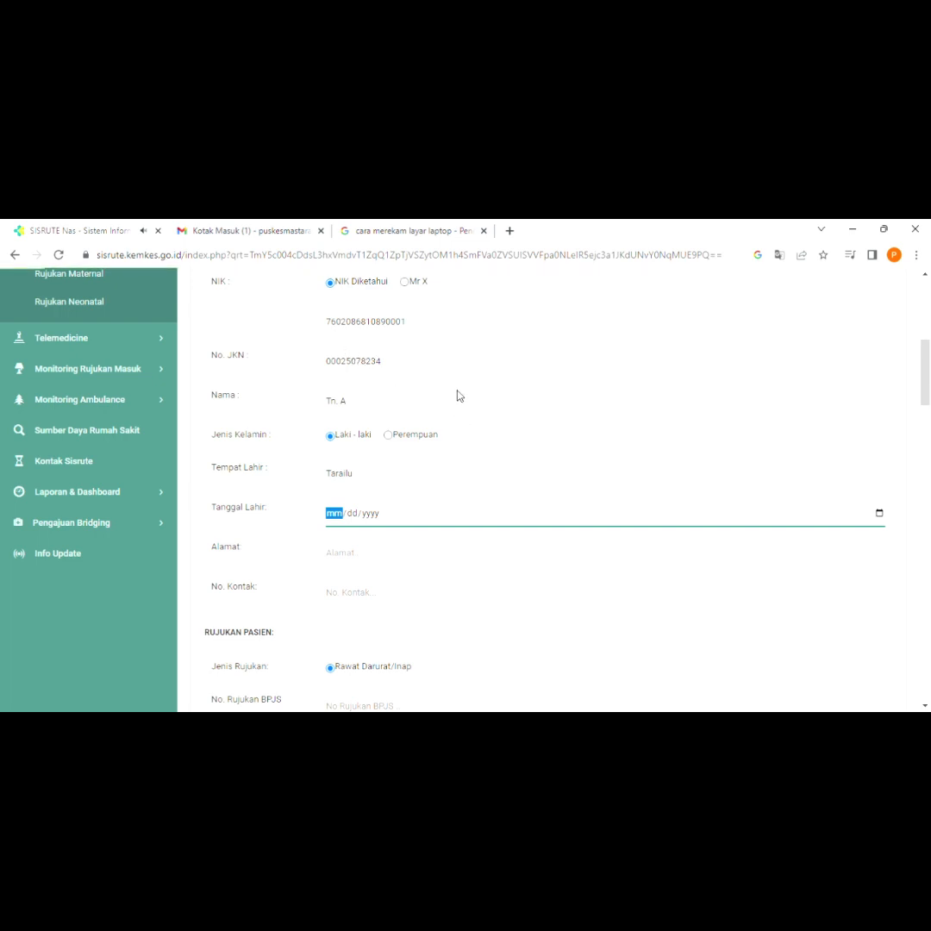
left_click(353, 392)
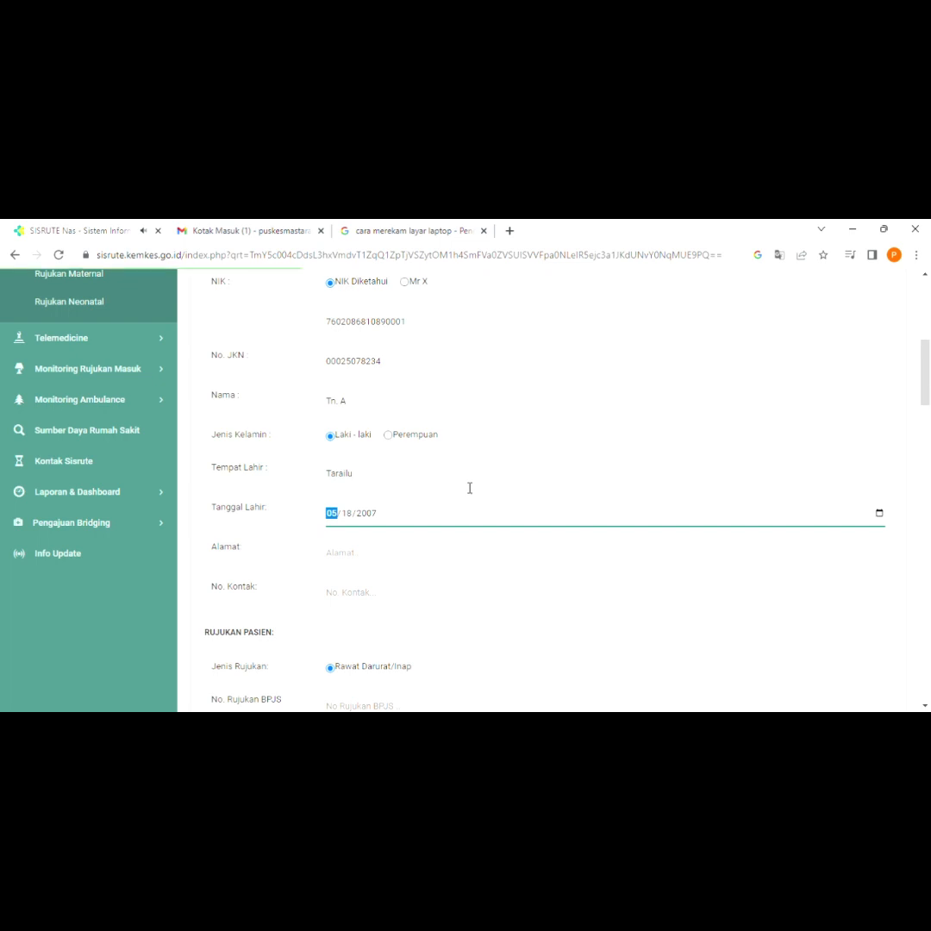
left_click(371, 561)
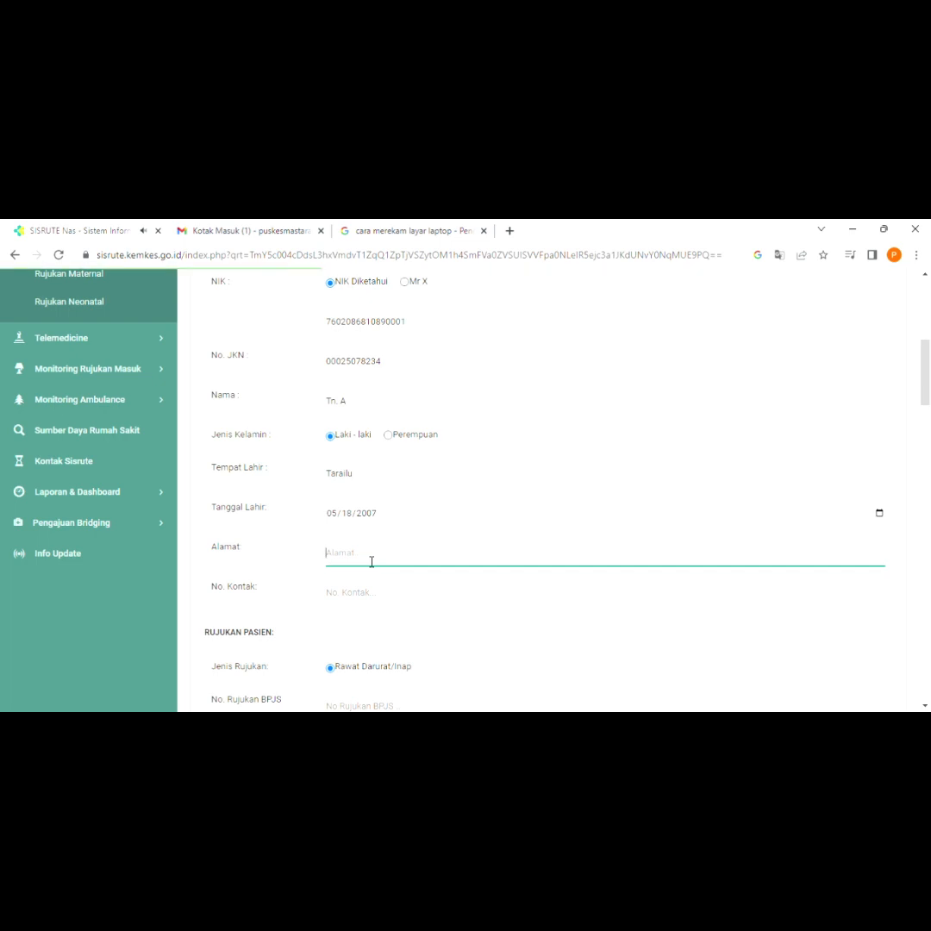
type("Tarailu")
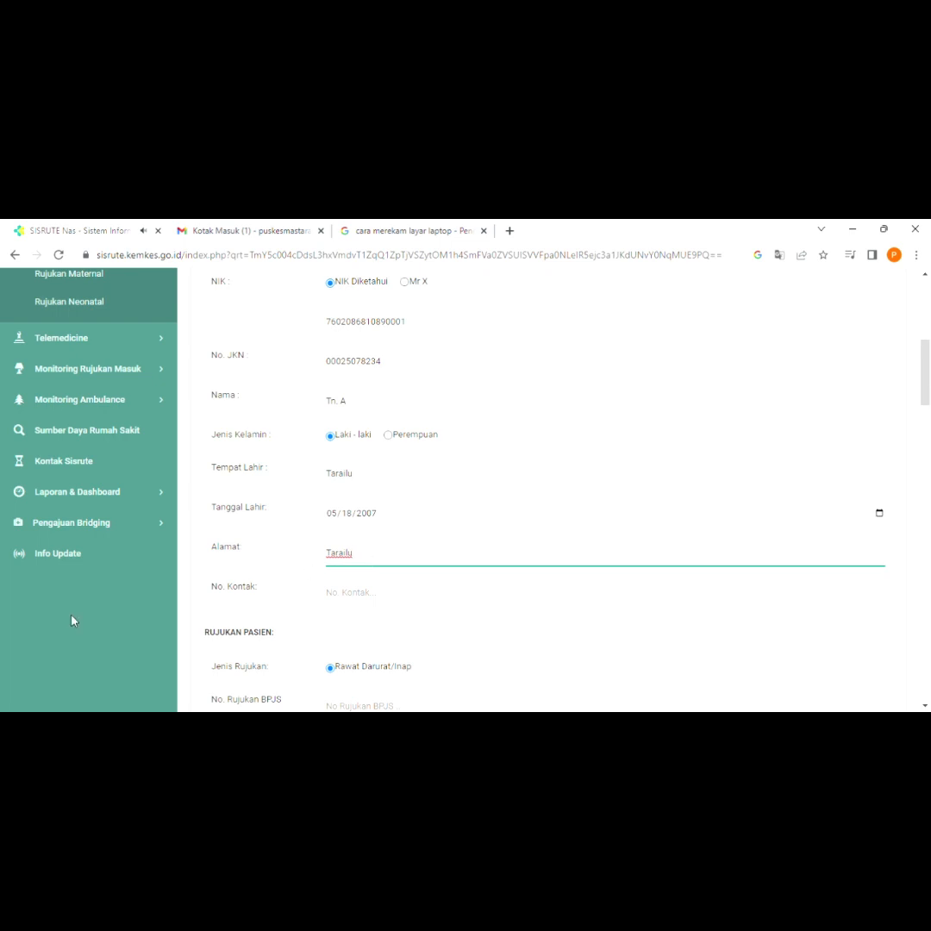
Enter the patient's phone number in the No. Kontak field
left_click(382, 603)
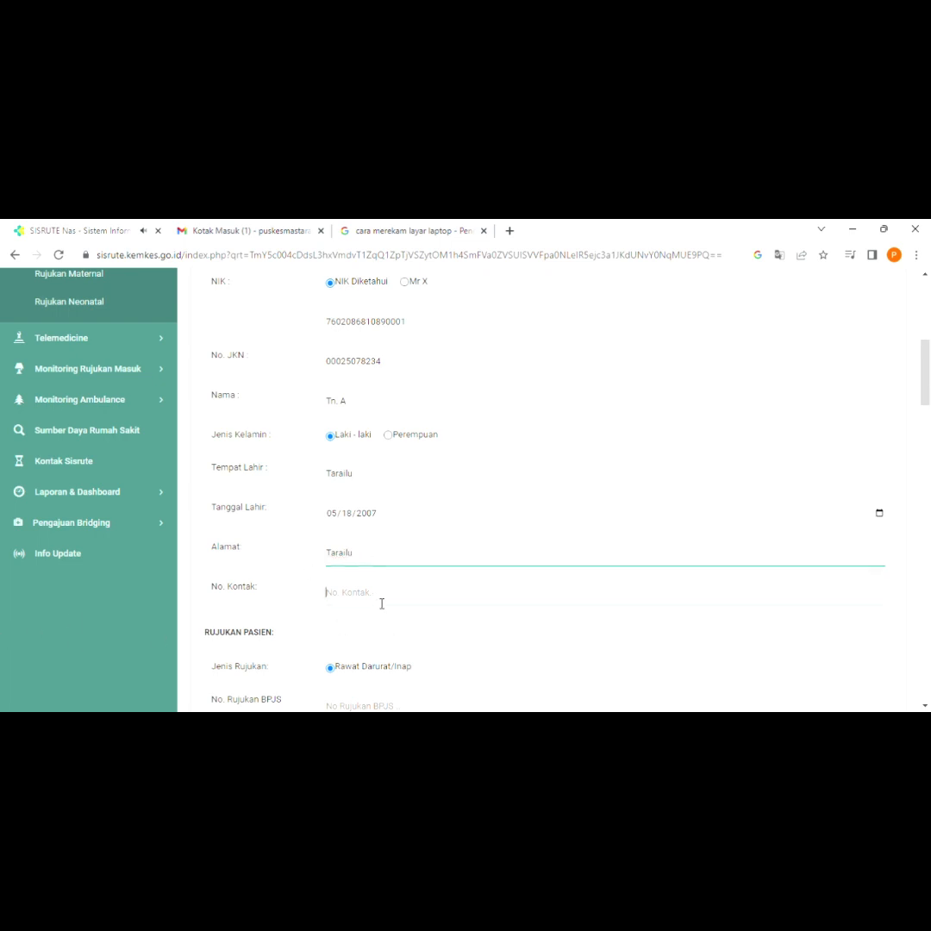
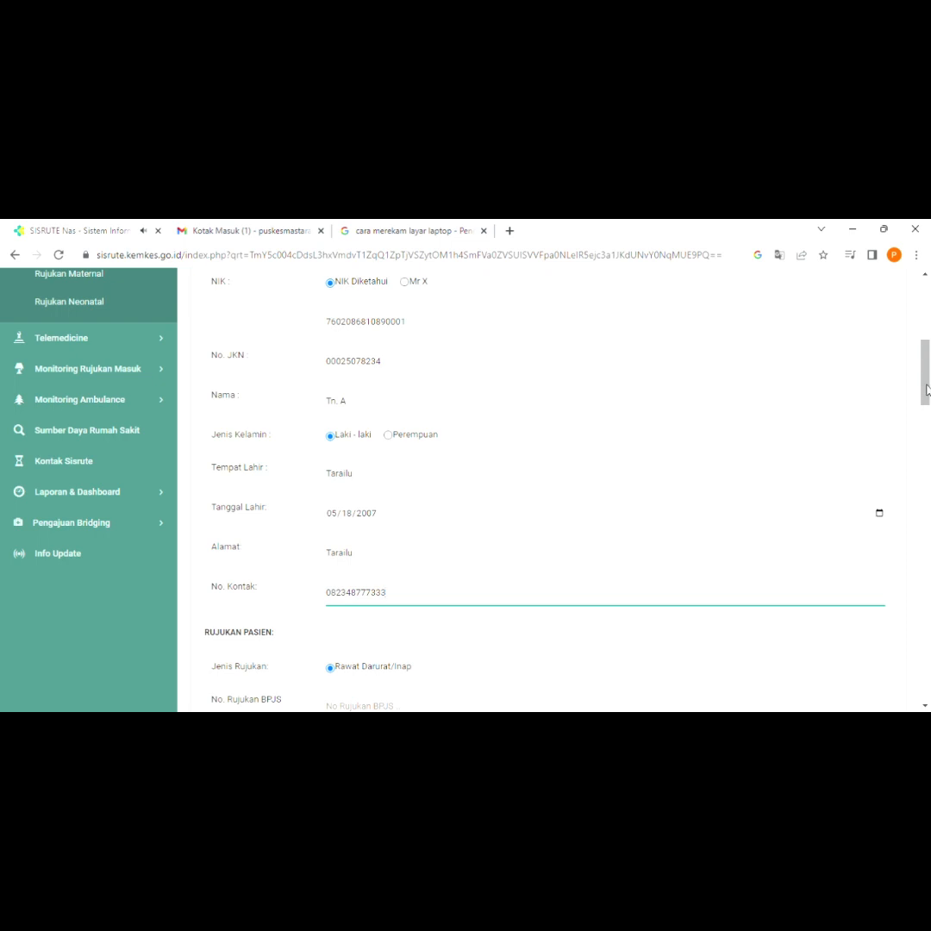
Enter the BPJS referral number in the No. Rujukan BPJS field of the Rujukan Pasien section
left_click_drag(926, 389, 928, 435)
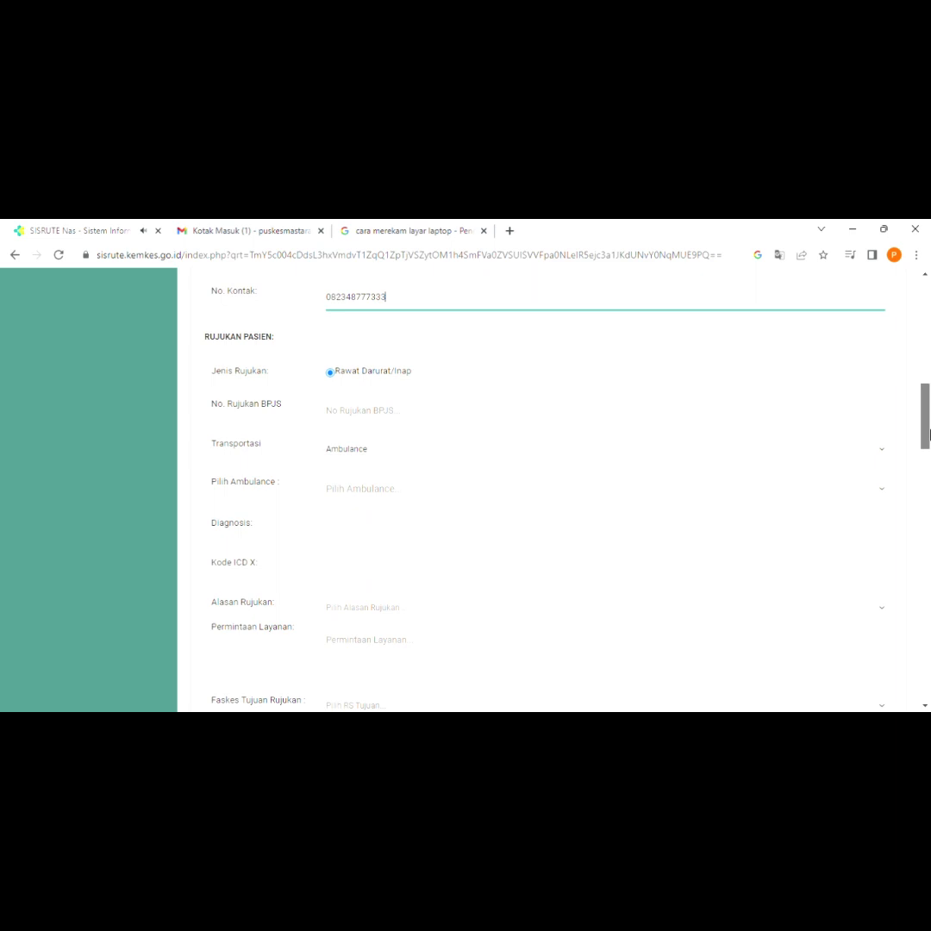
left_click(366, 418)
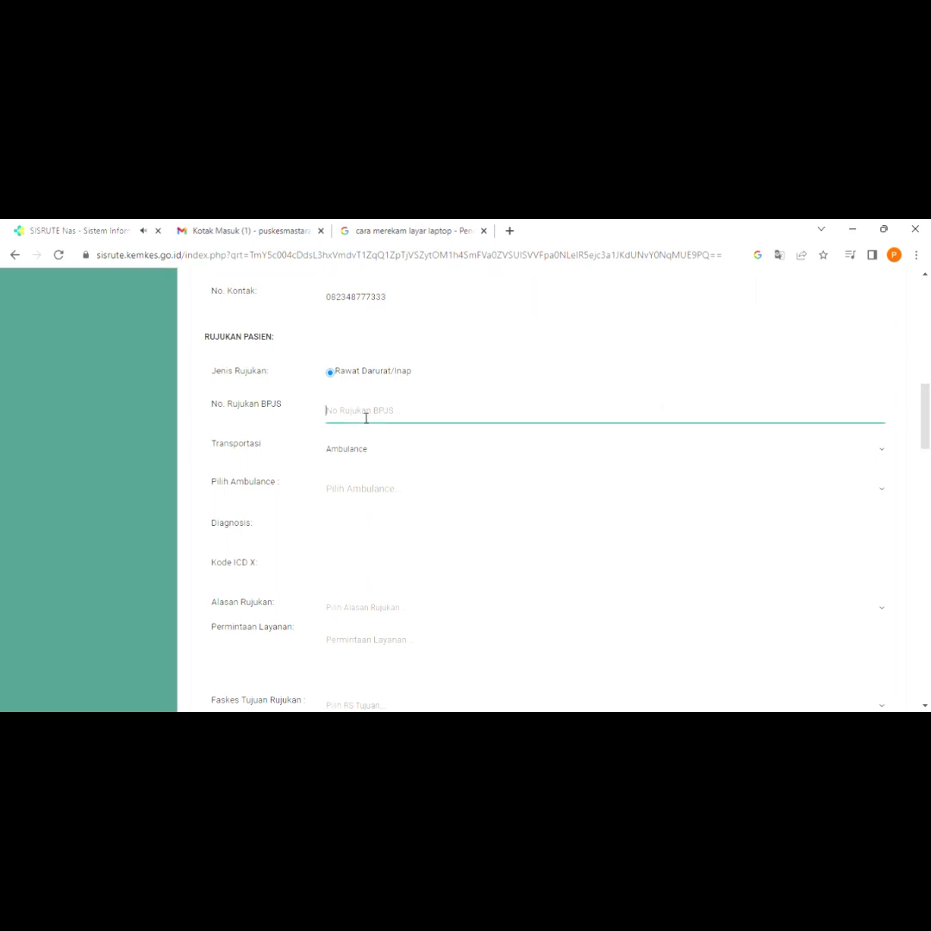
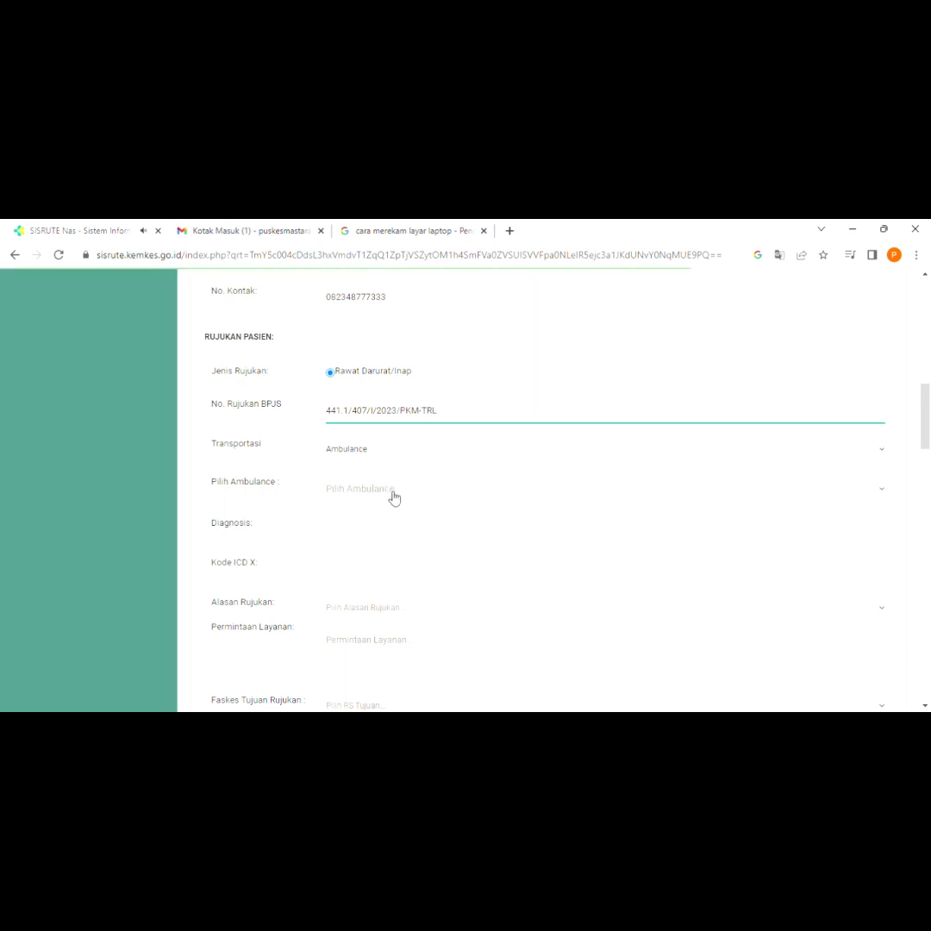
Look up thypoid in the Diagnosis field and choose B20 + DEMAM THYPOID (B20.3)
left_click(416, 539)
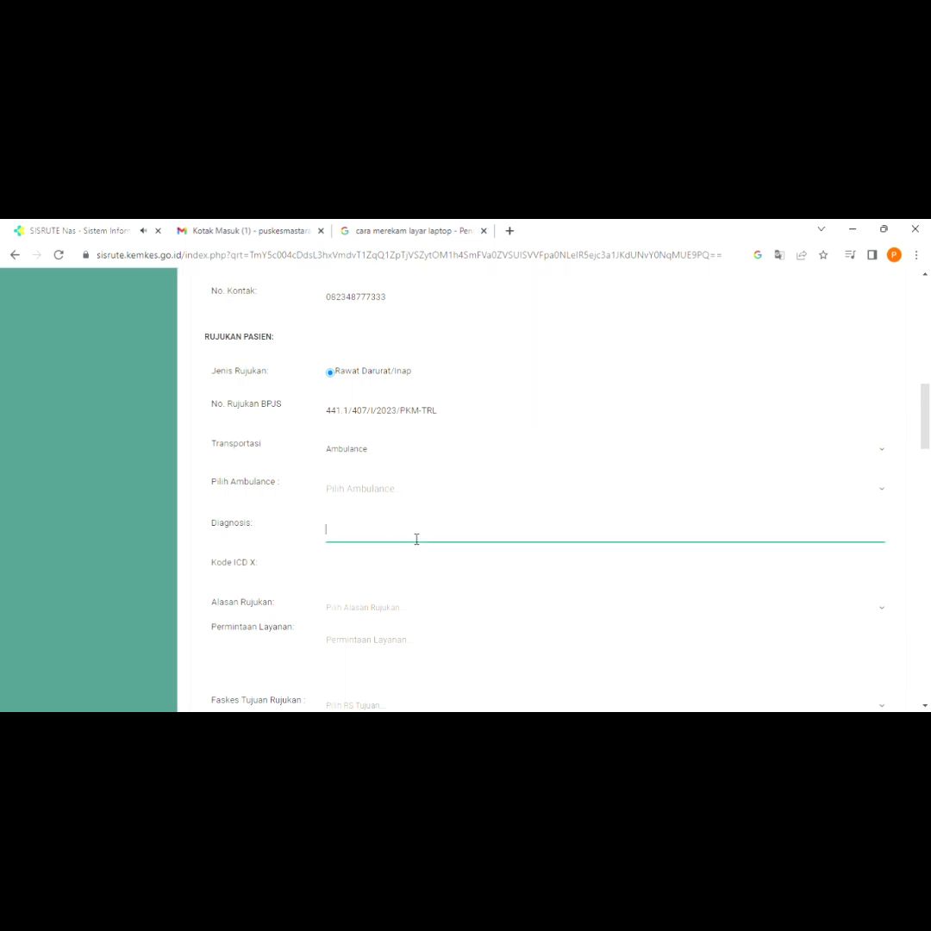
type("thypoid")
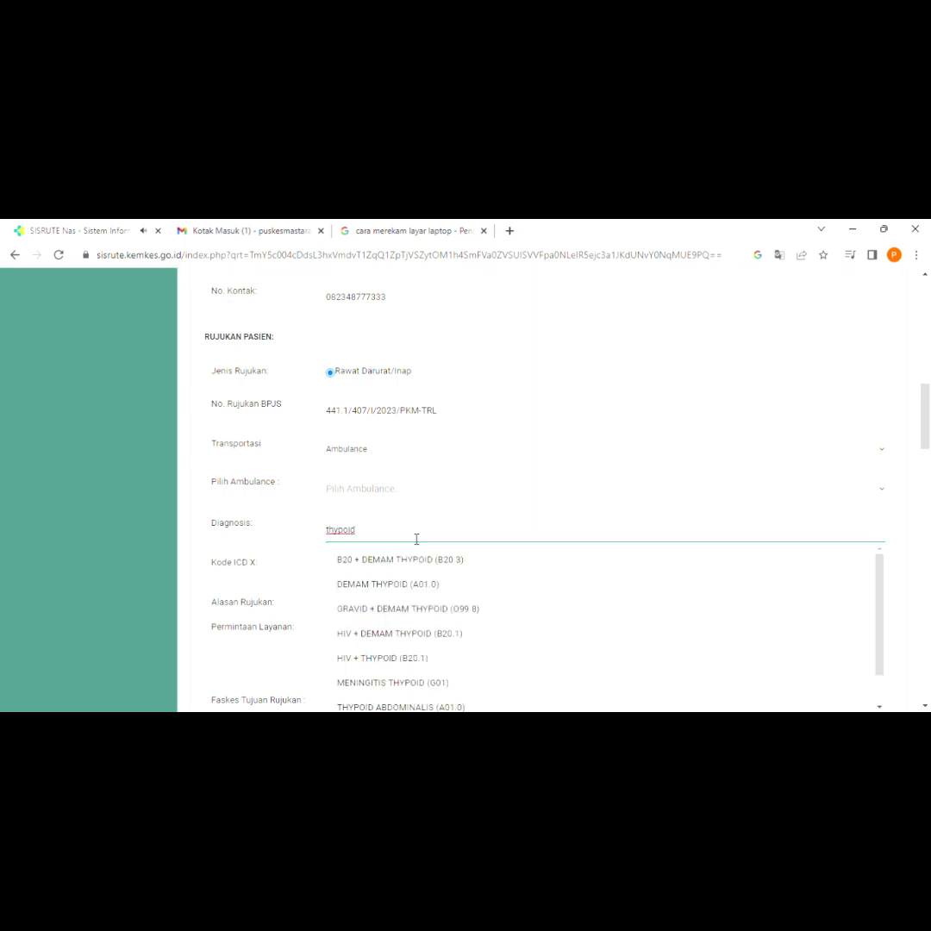
left_click(403, 562)
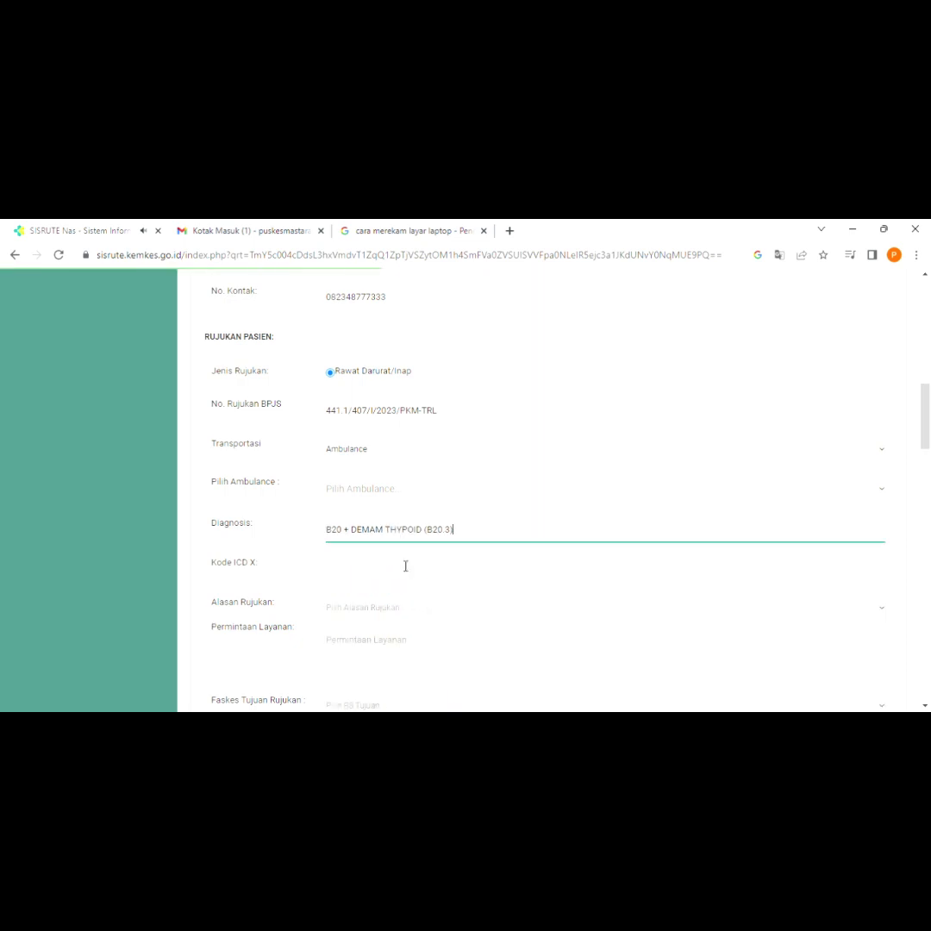
Try B20.1-HIV disease resulting in other bacterial infections as the Kode ICD X, and cut the entry back to "B20."
left_click(379, 572)
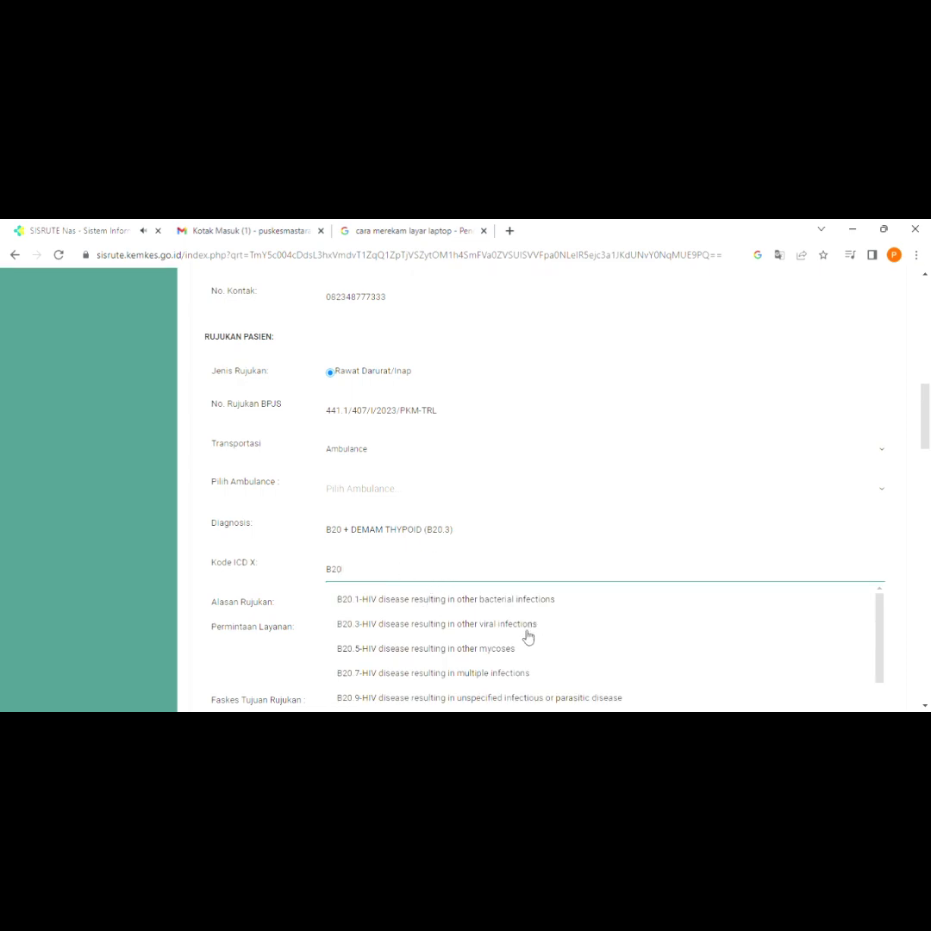
left_click(522, 602)
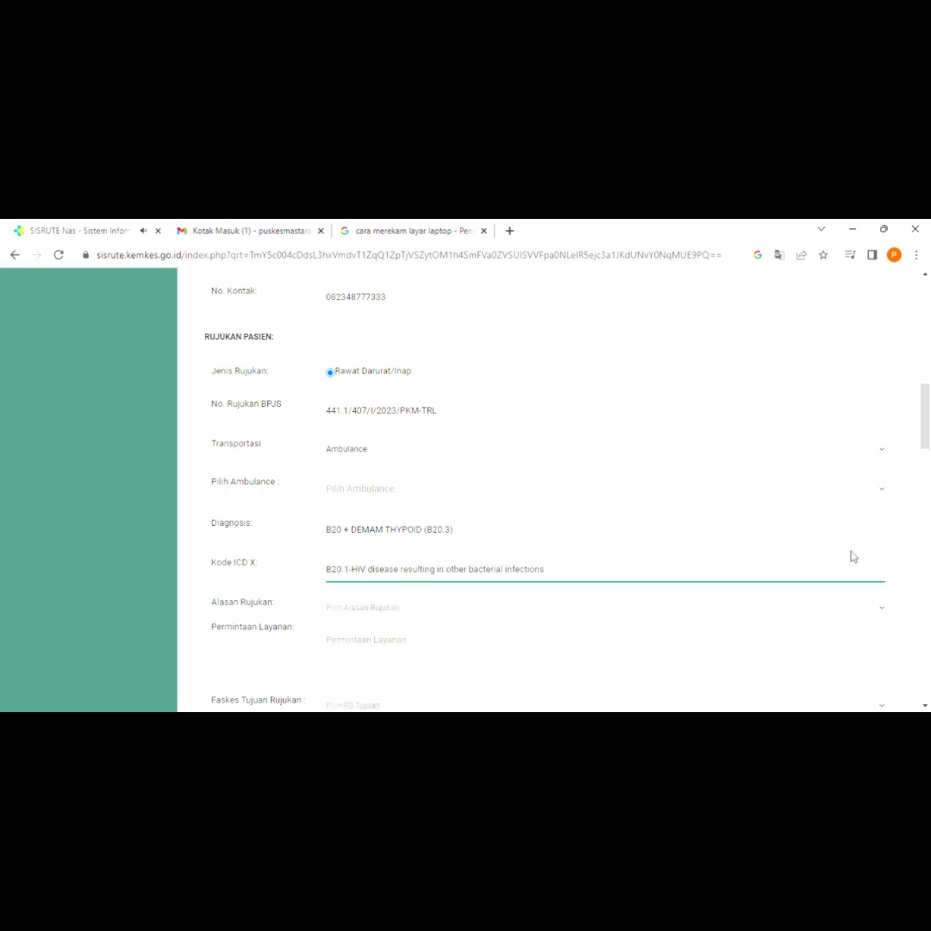
scroll(696, 441, "down", 2)
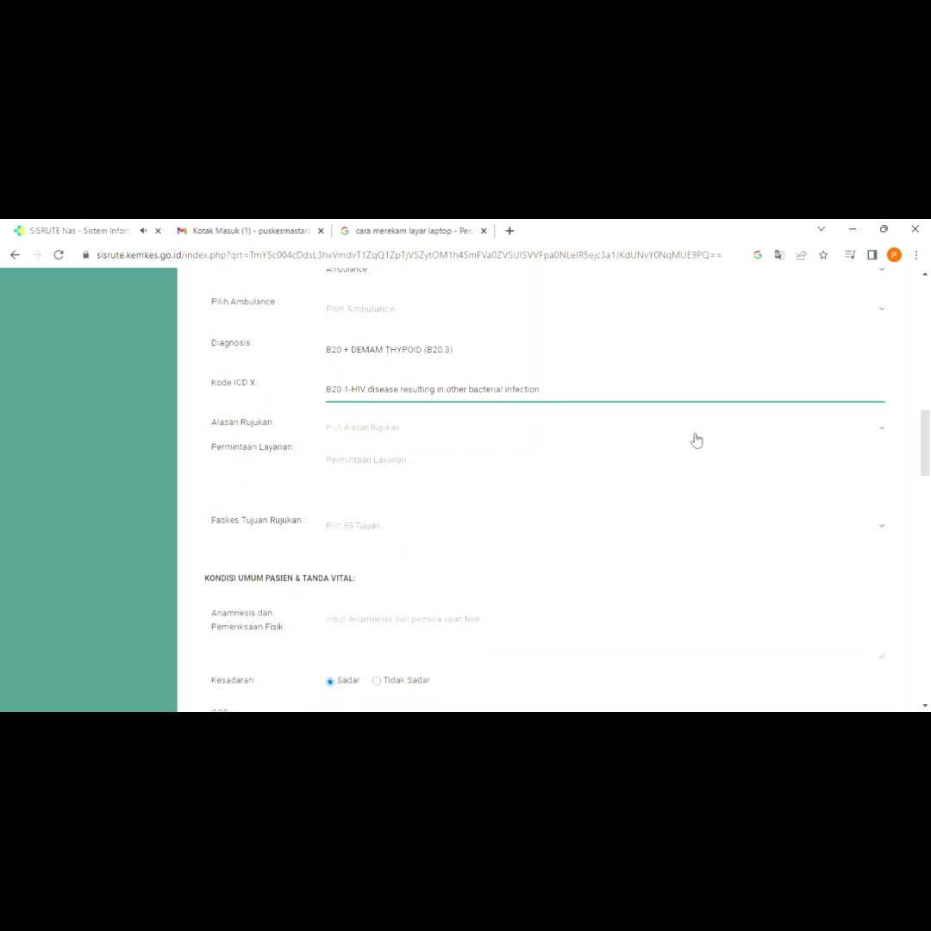
key("BackSpace")
key("BackSpace")
key("BackSpace")
key("BackSpace")
key("BackSpace")
key("BackSpace")
key("BackSpace")
key("BackSpace")
key("BackSpace")
key("BackSpace")
key("BackSpace")
key("BackSpace")
key("BackSpace")
key("BackSpace")
key("BackSpace")
key("BackSpace")
key("BackSpace")
key("BackSpace")
key("BackSpace")
key("BackSpace")
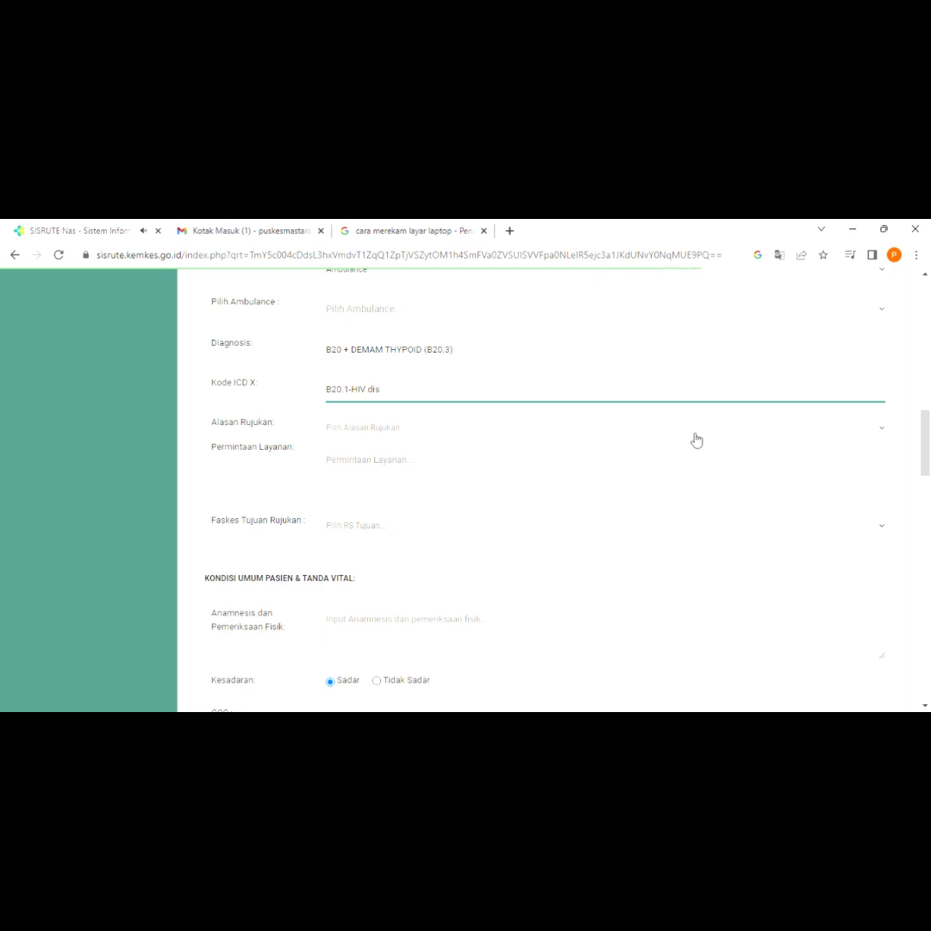
key("BackSpace")
key("BackSpace")
key("BackSpace")
key("BackSpace")
key("BackSpace")
key("BackSpace")
key("BackSpace")
key("BackSpace")
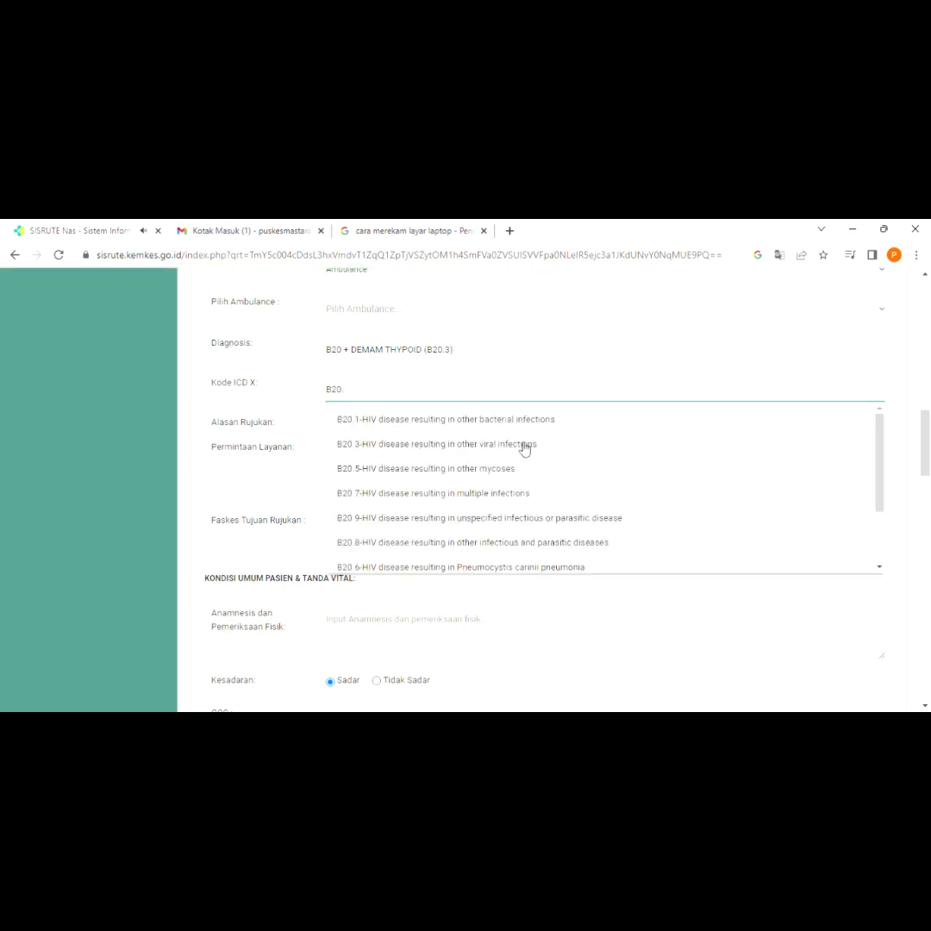
Try B20.3-HIV disease resulting in other viral infections as the Kode ICD X, and shorten the entry to review the other B20 codes
left_click(456, 445)
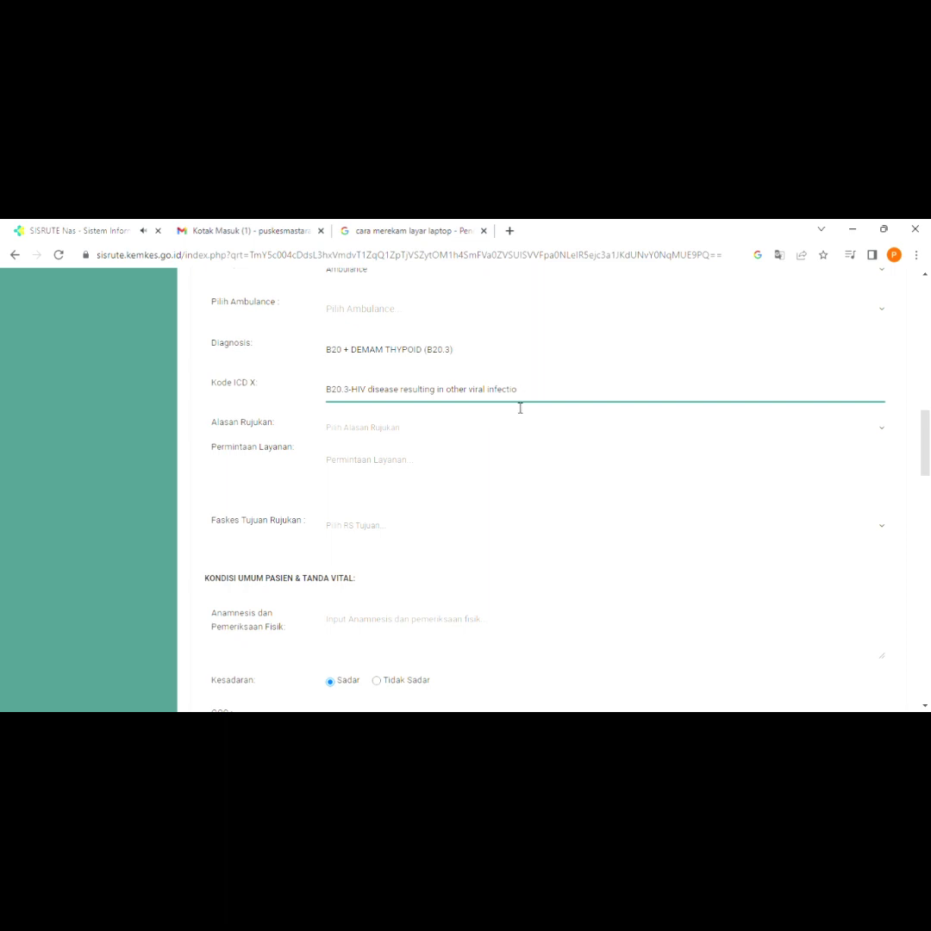
key("BackSpace")
key("BackSpace")
key("BackSpace")
key("BackSpace")
key("BackSpace")
key("BackSpace")
key("BackSpace")
key("BackSpace")
key("BackSpace")
key("BackSpace")
key("BackSpace")
key("BackSpace")
key("BackSpace")
key("BackSpace")
key("BackSpace")
key("BackSpace")
key("BackSpace")
key("BackSpace")
key("BackSpace")
key("BackSpace")
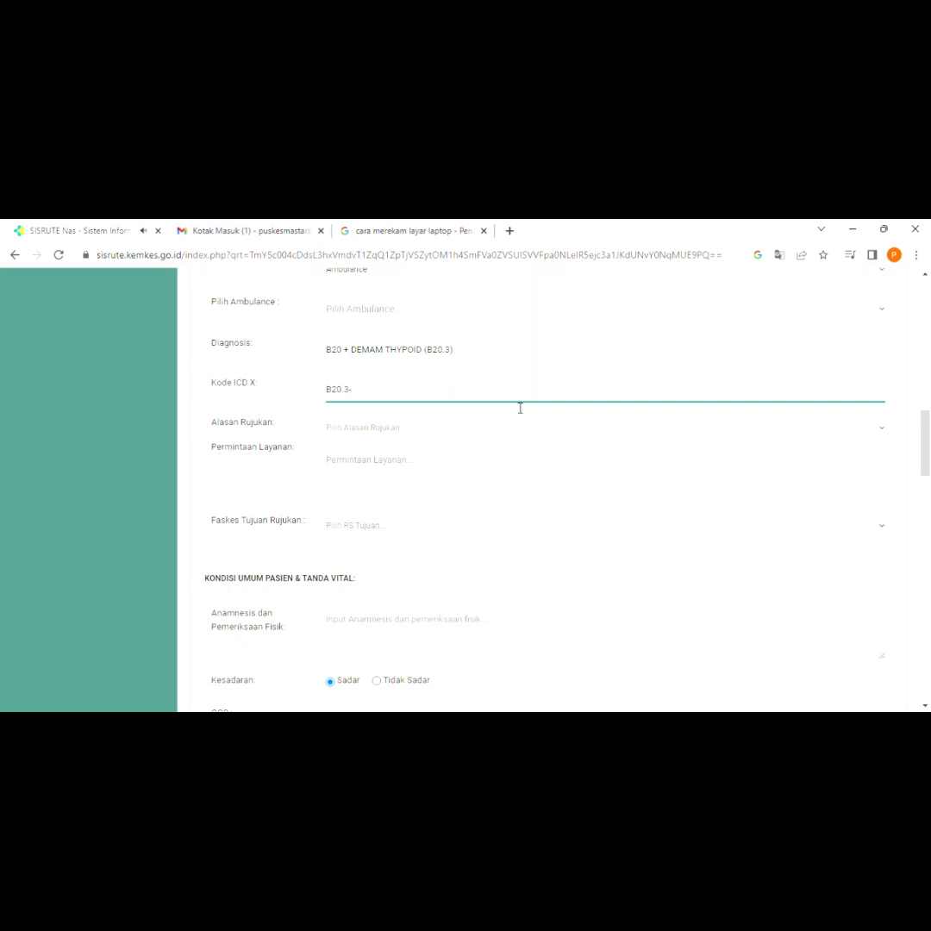
key("BackSpace")
key("BackSpace")
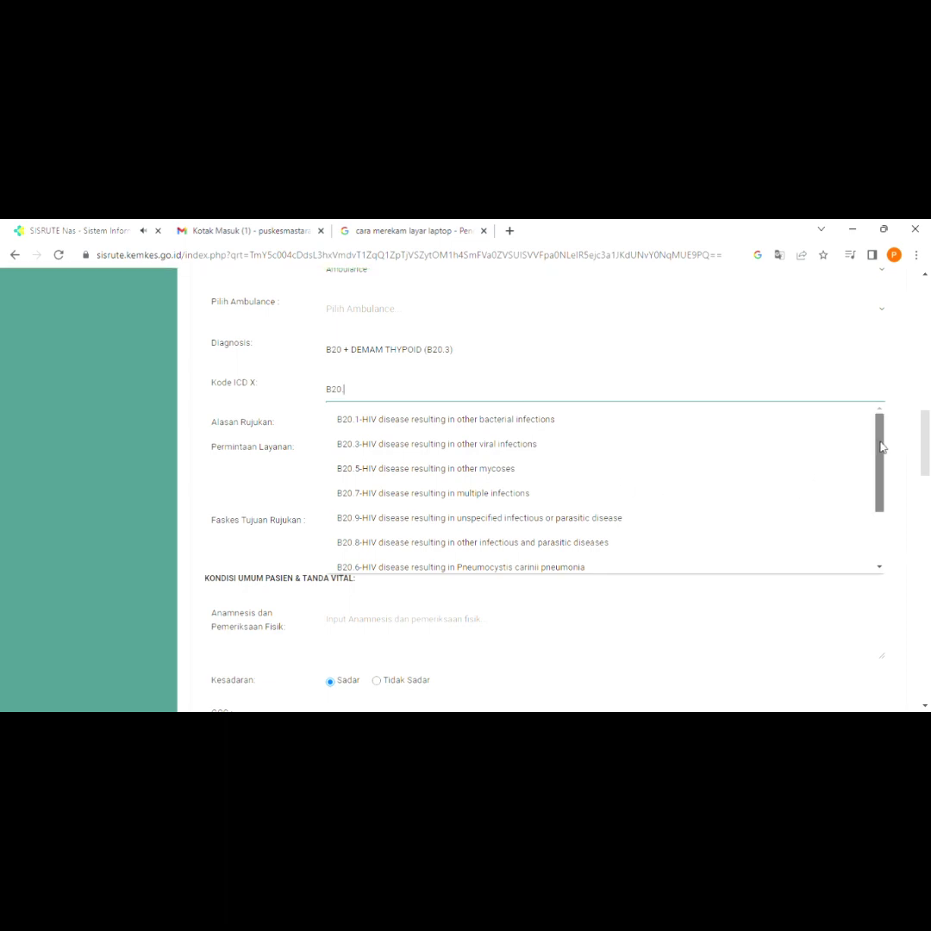
mouse_move(883, 446)
left_mouse_down()
mouse_move(888, 514)
mouse_move(879, 420)
left_mouse_up()
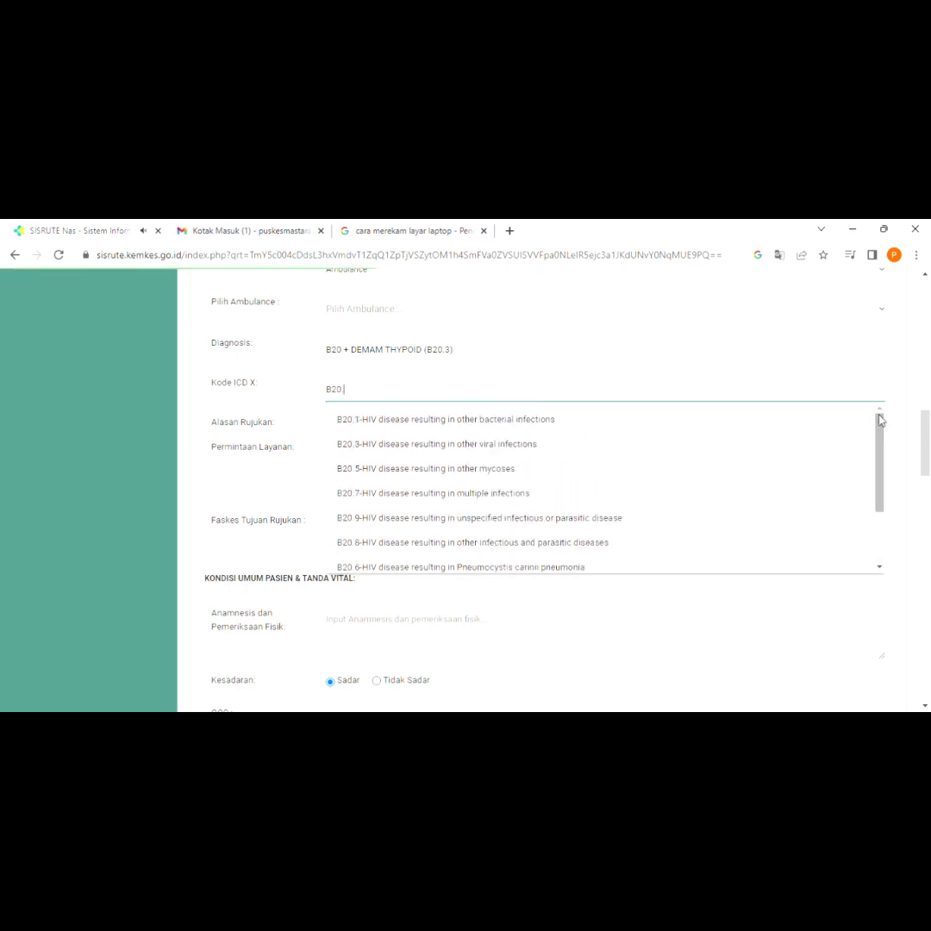
Try searching the Kode ICD X field for thyp and clear that entry
left_click(369, 396)
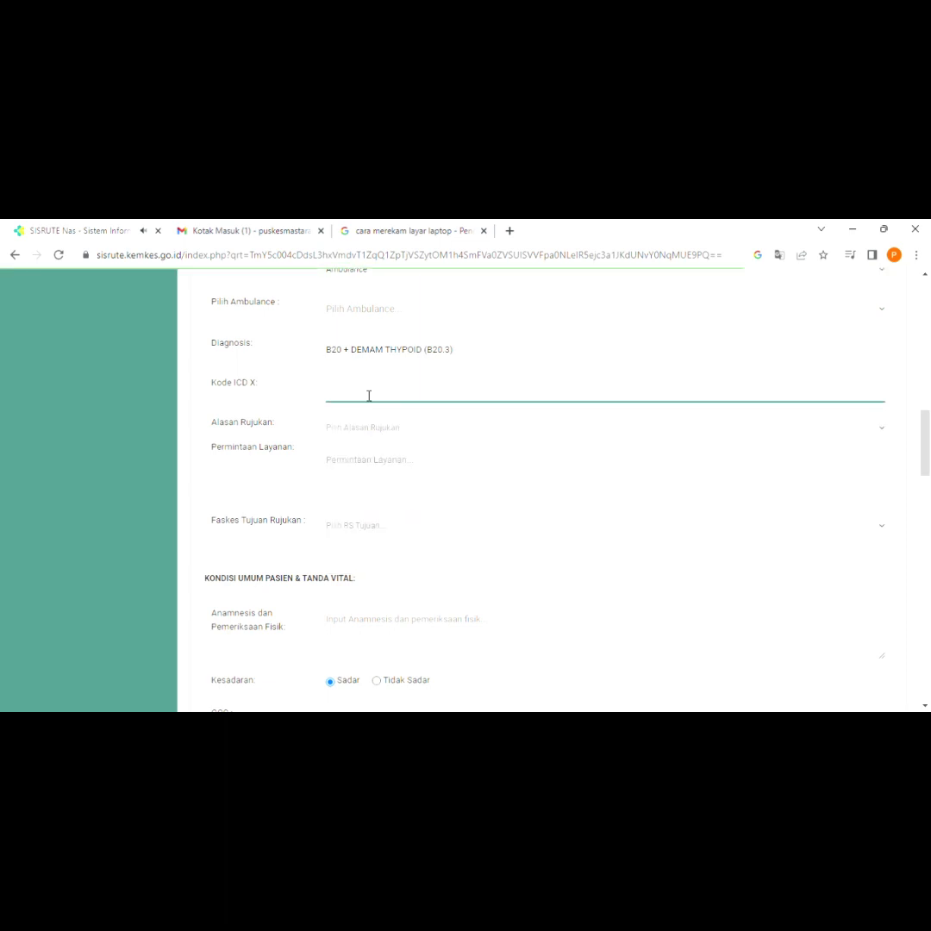
type("thyp")
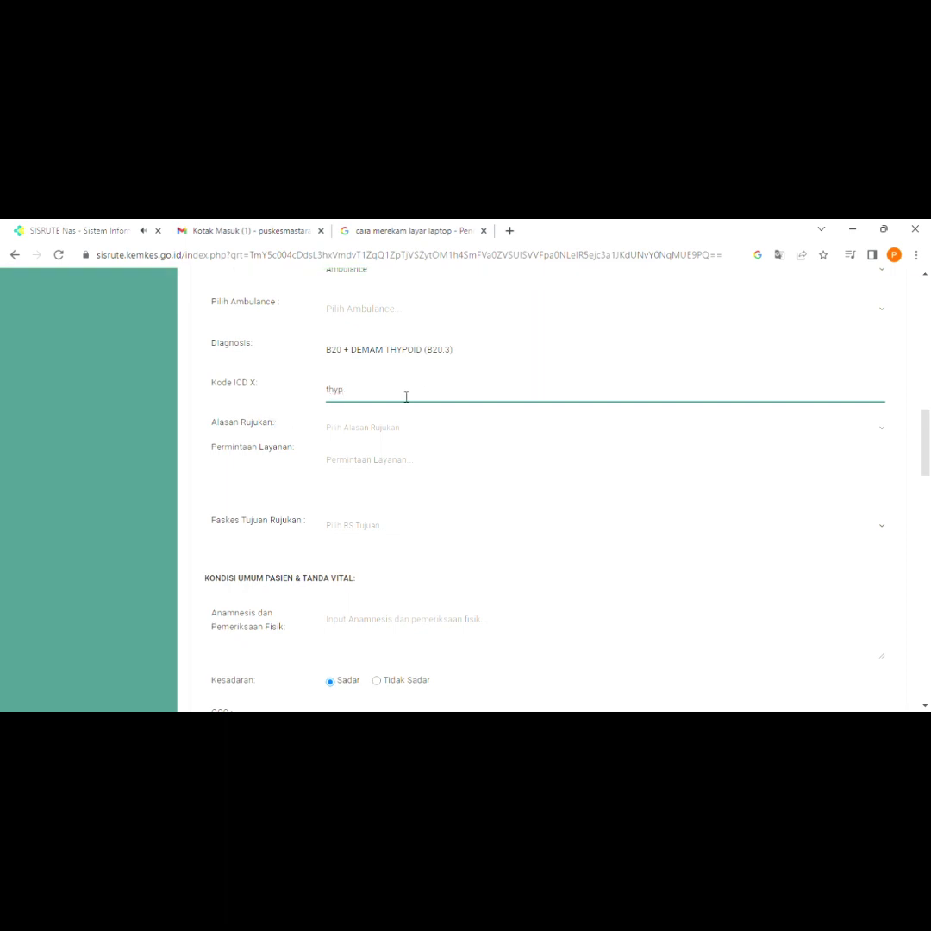
key("BackSpace")
key("BackSpace")
Search Kode ICD X for b20 and choose B20.3-HIV disease resulting in other viral infections
type("b2")
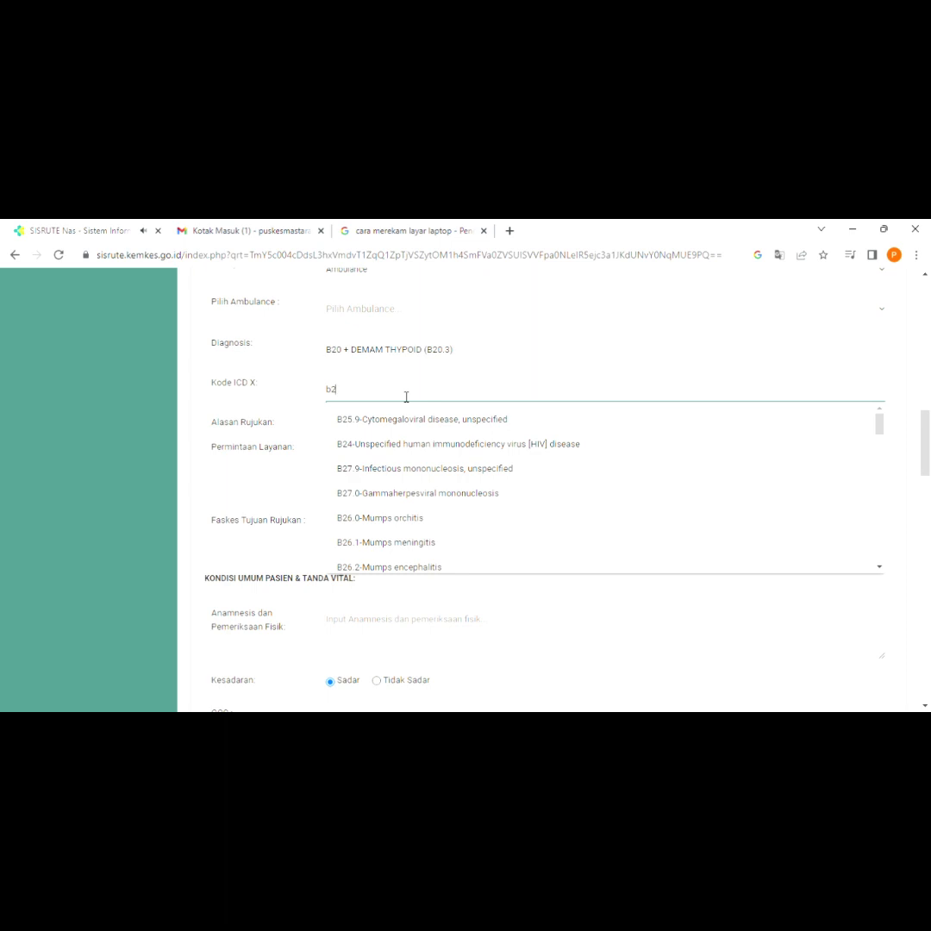
type("0")
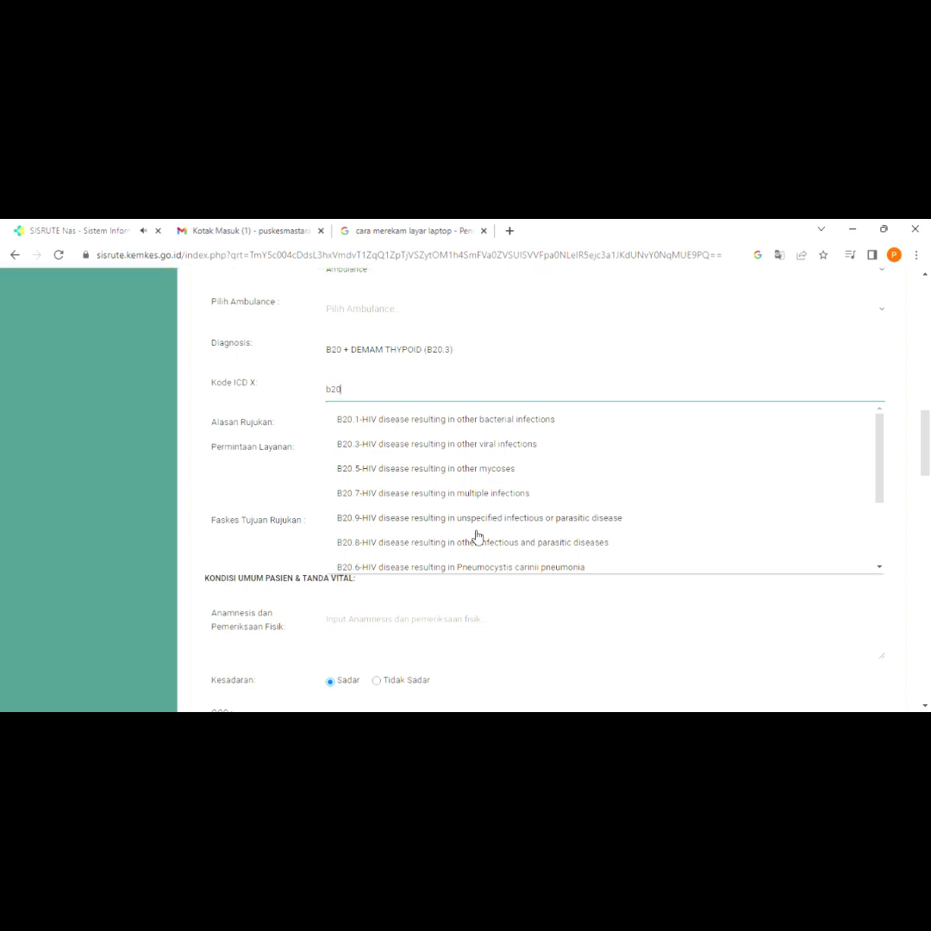
left_click(485, 445)
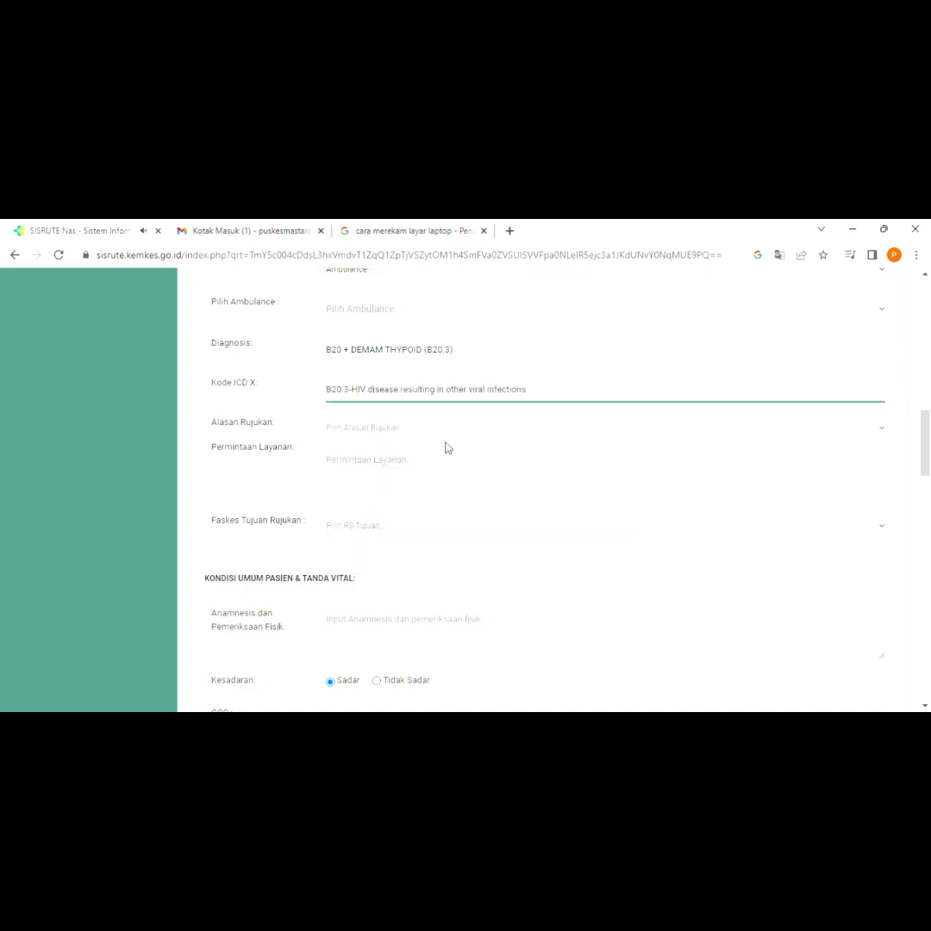
Set Alasan Rujukan to Penanganan / perawatan lanjut pasien (medik) and enter "spesialis interna" as the Permintaan Layanan
left_click(418, 435)
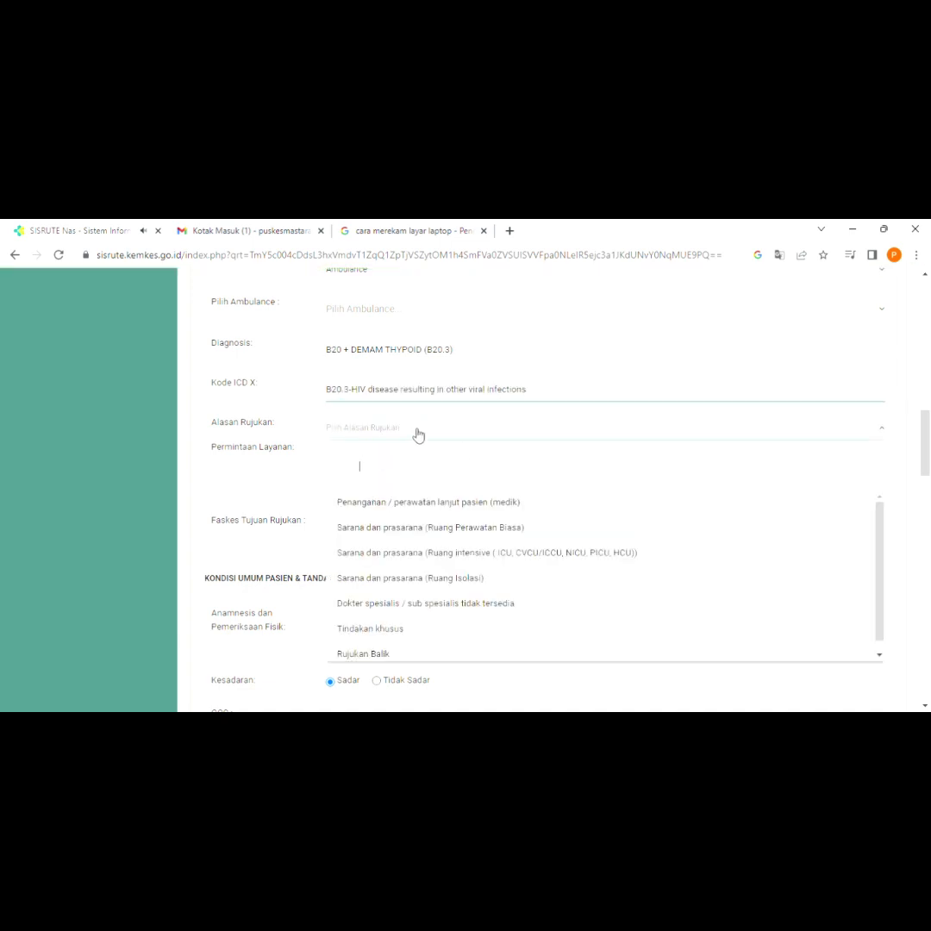
left_click(411, 506)
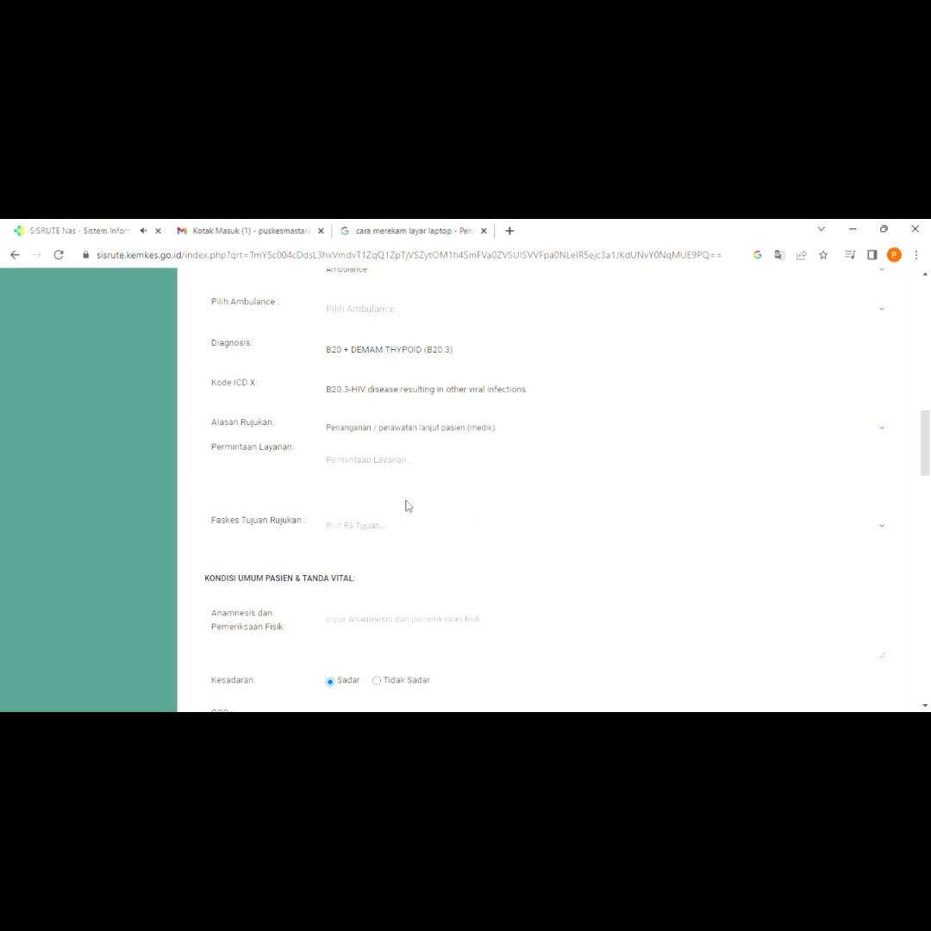
left_click(399, 461)
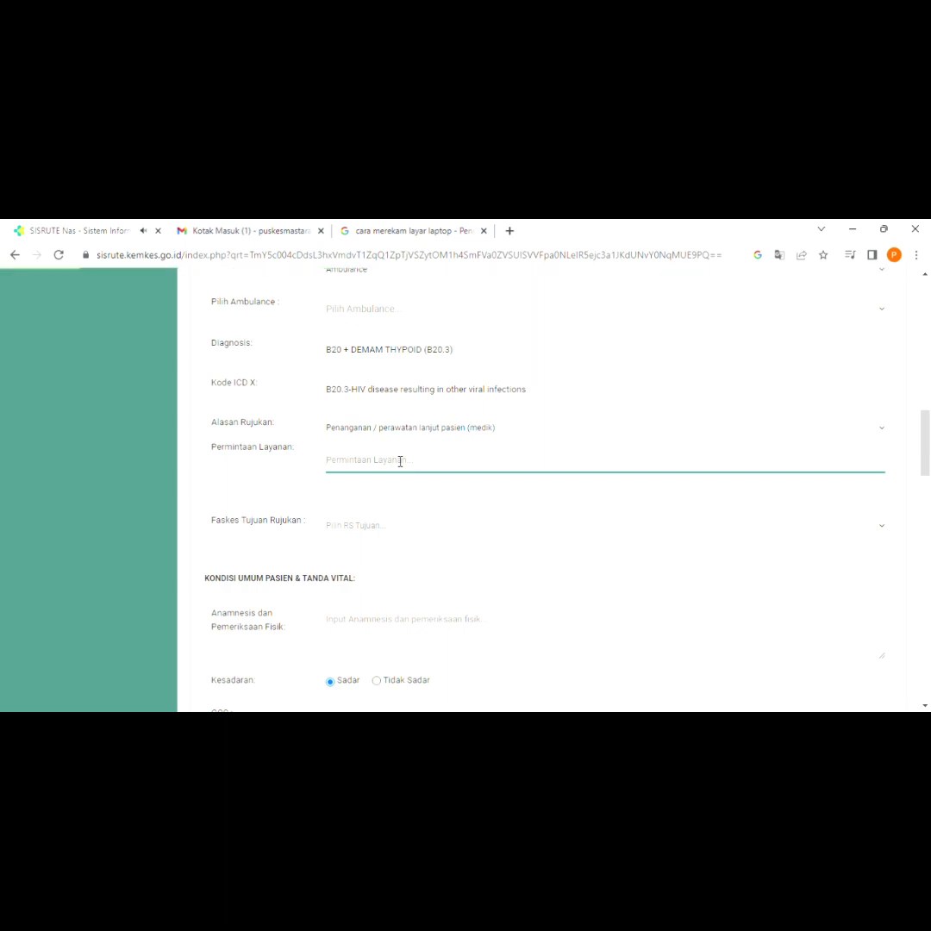
type("spesialis interna")
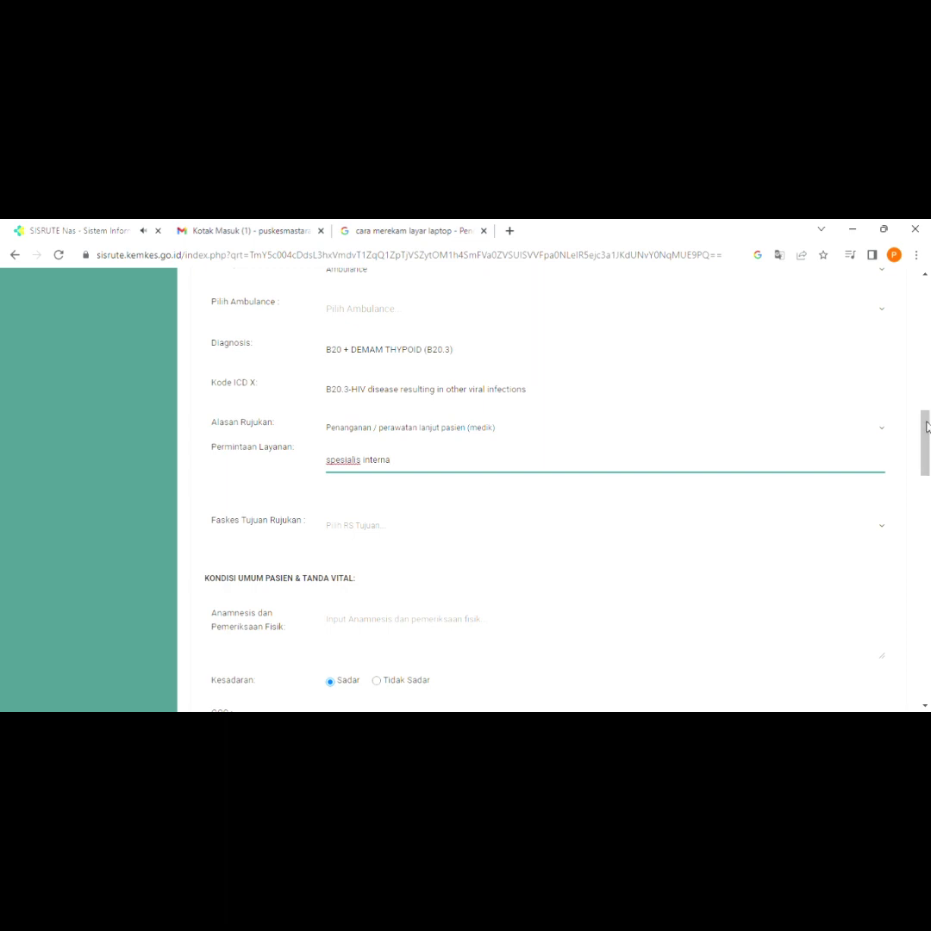
Set Faskes Tujuan Rujukan to RS Umum Daerah Kabupaten Mamuju - 7604012
scroll(926, 427, "down", 2)
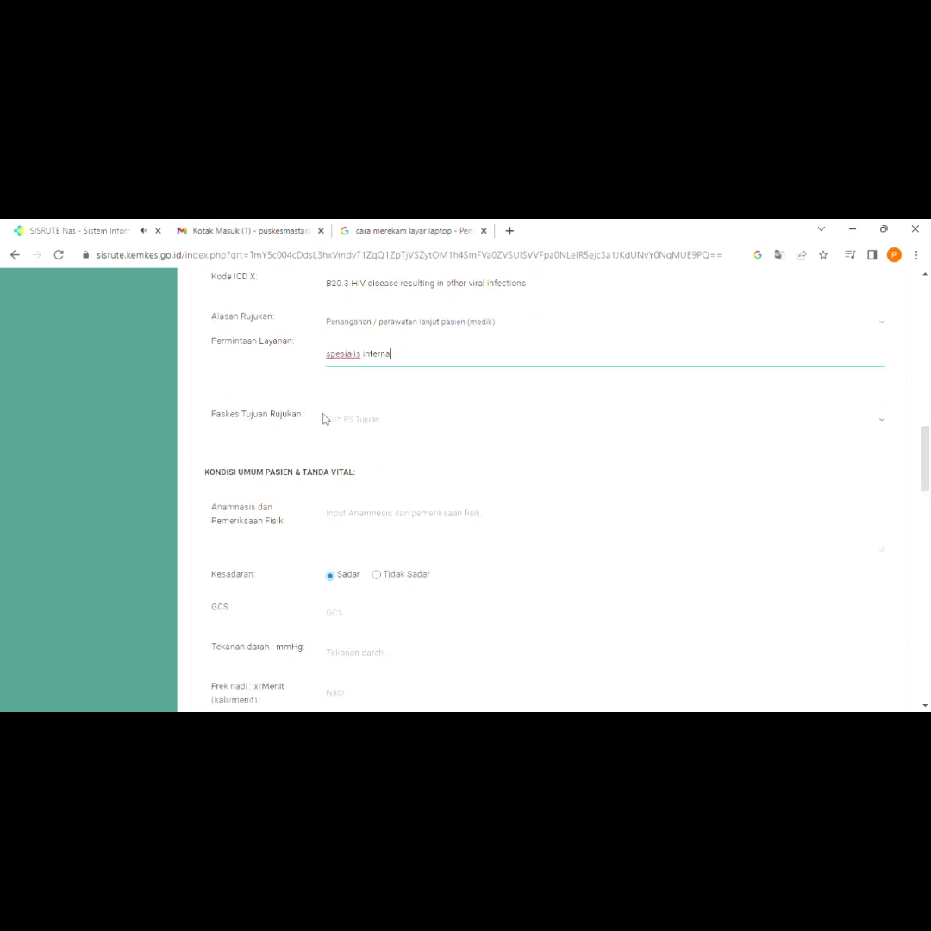
left_click(343, 419)
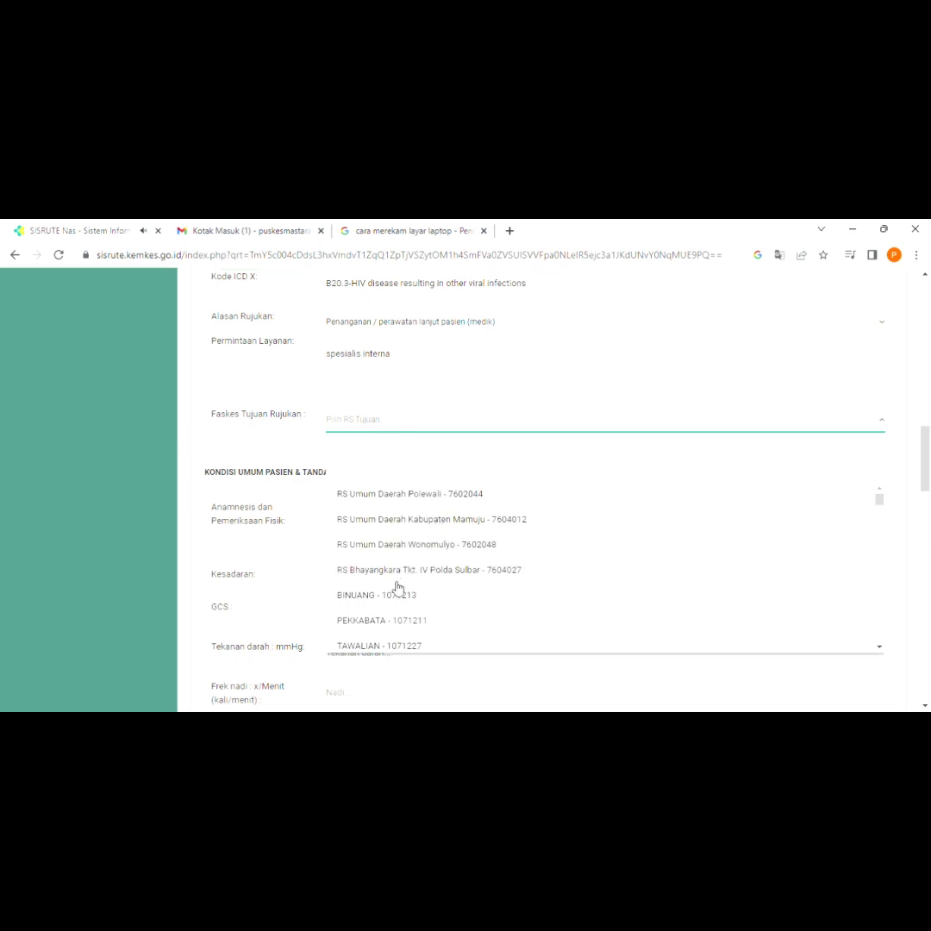
left_click(510, 521)
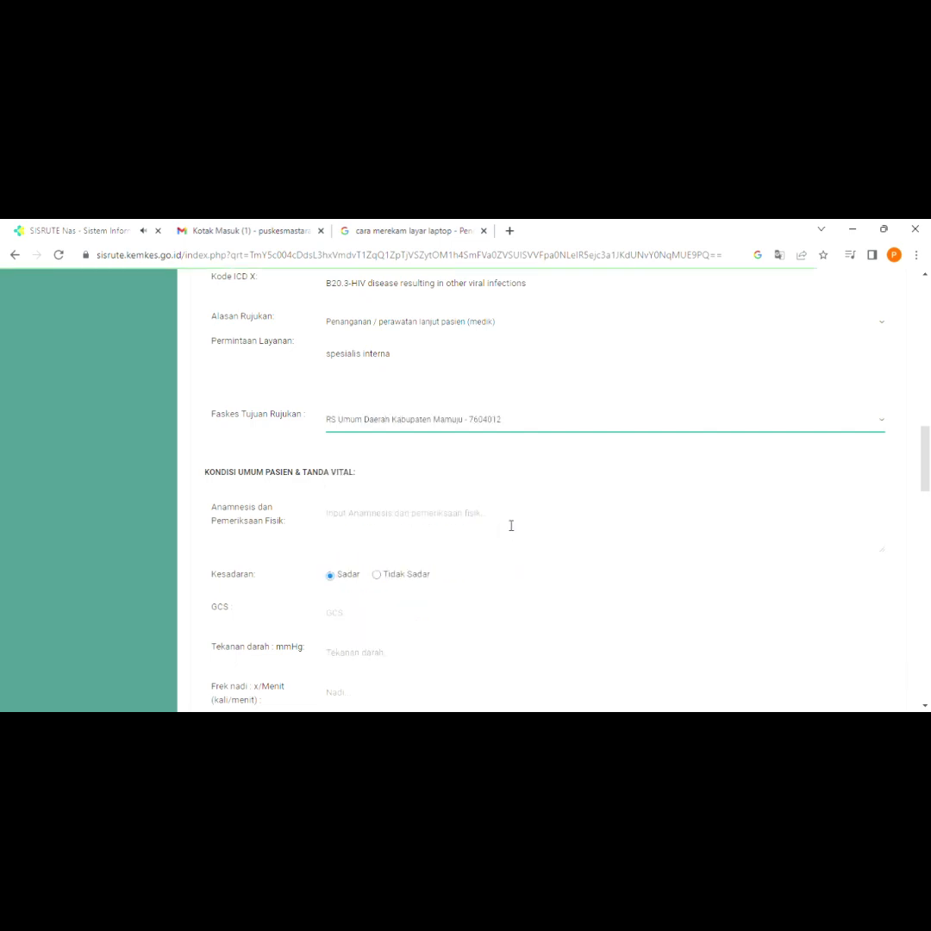
Fill in Anamnesis dan Pemeriksaan Fisik with "pasien masuk dengan keluhan demam sejak 3 hari yang lalu, mual (+) muntah (+),"
left_click(455, 522)
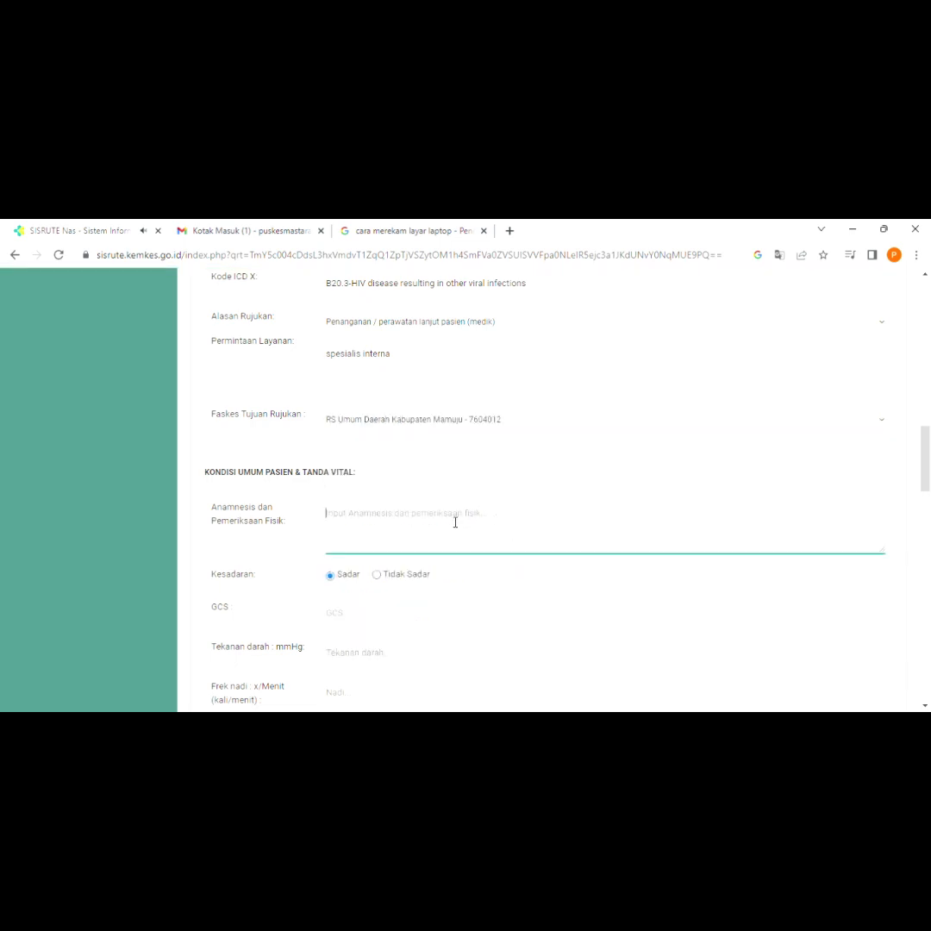
type("pa")
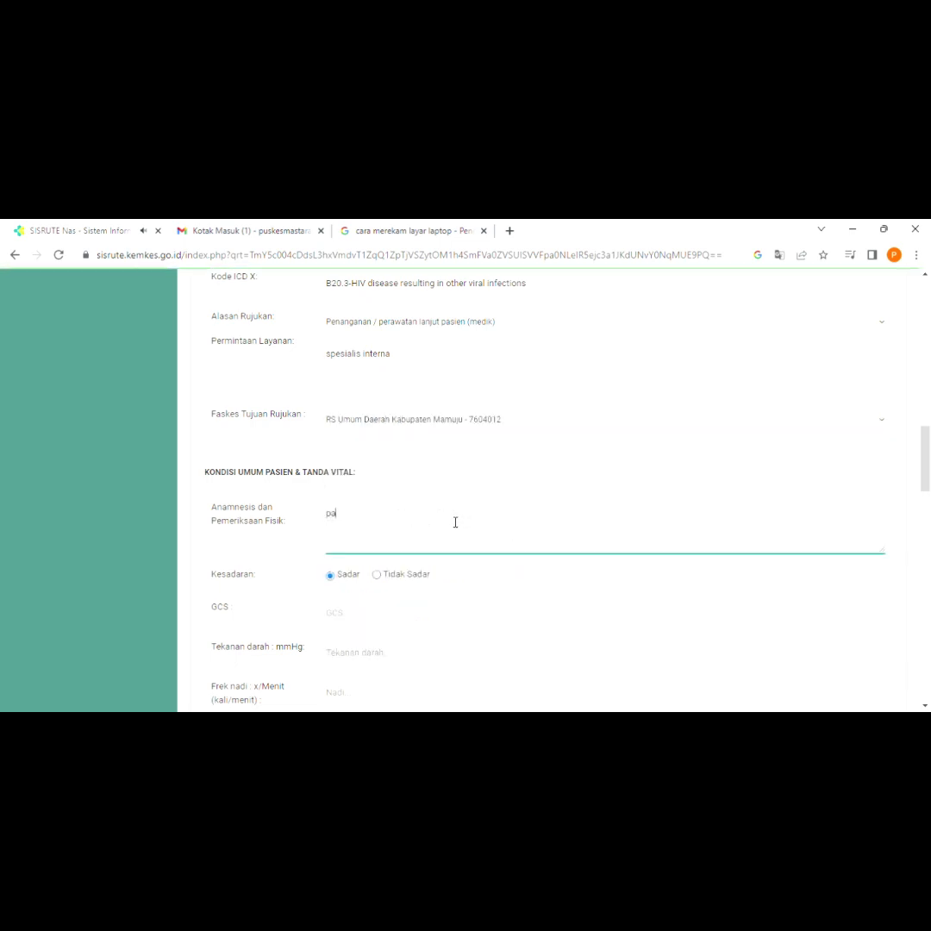
type("sie")
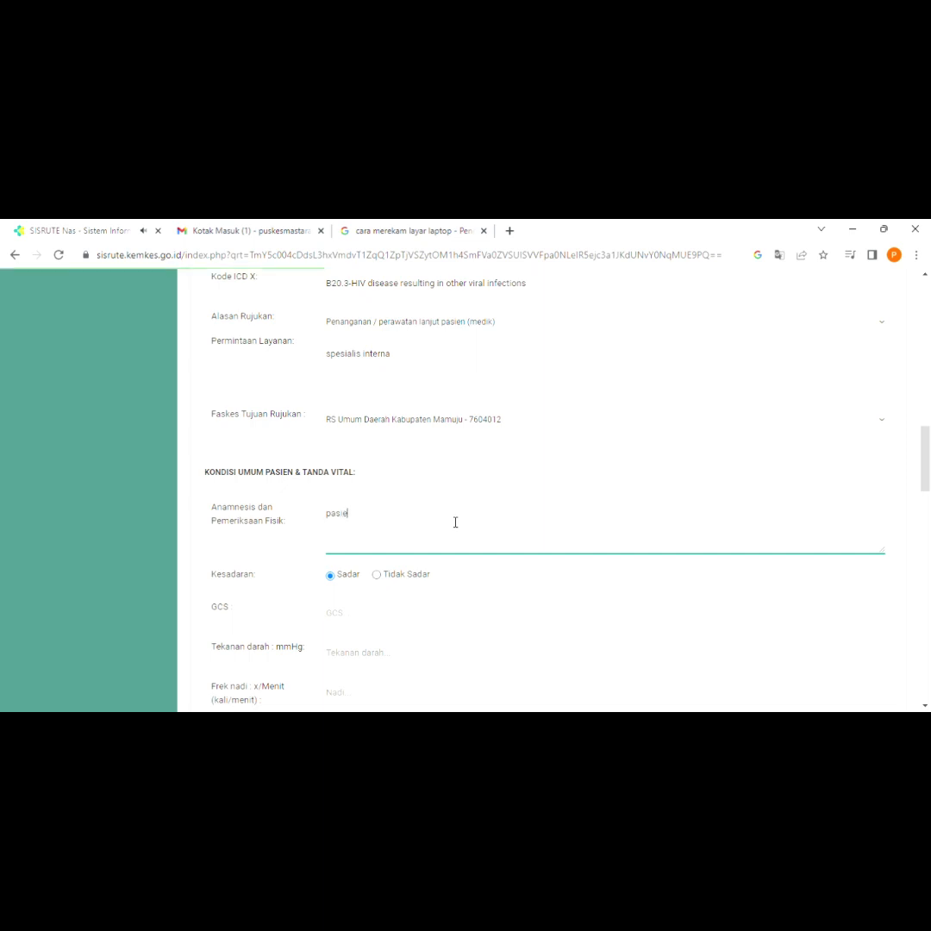
type("n masuk dengan keluhan ")
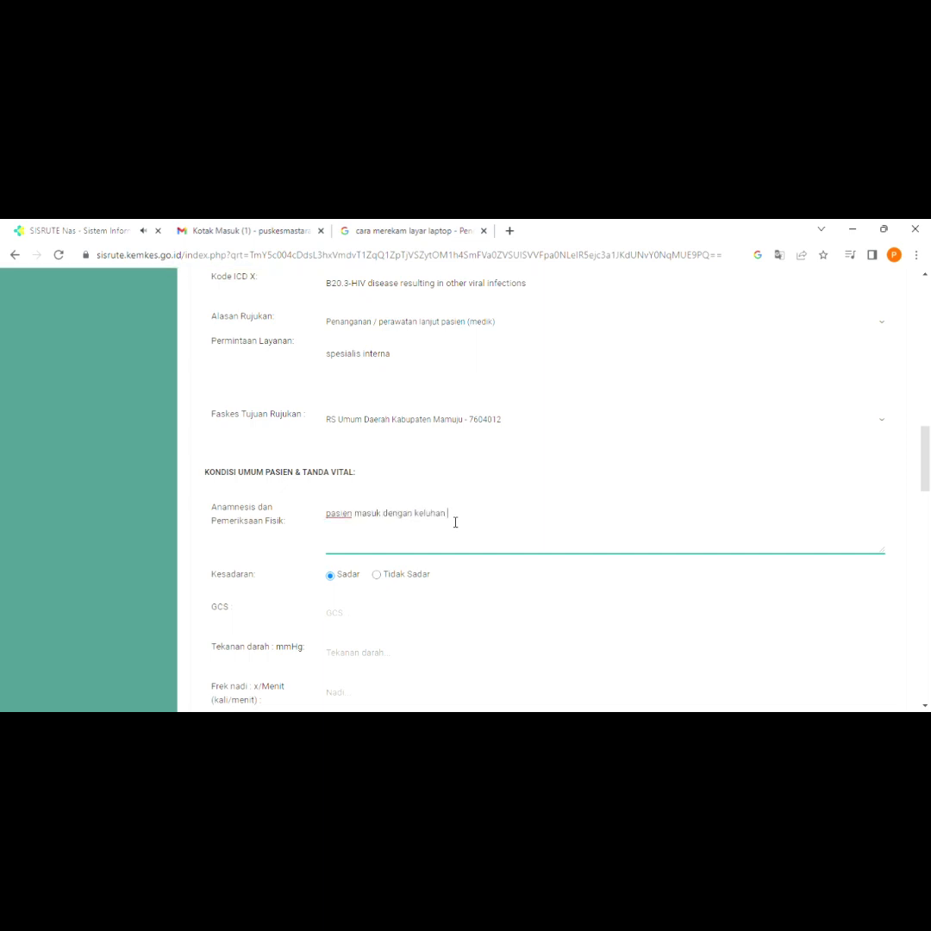
type("demam sejak 3 hari yang lalu")
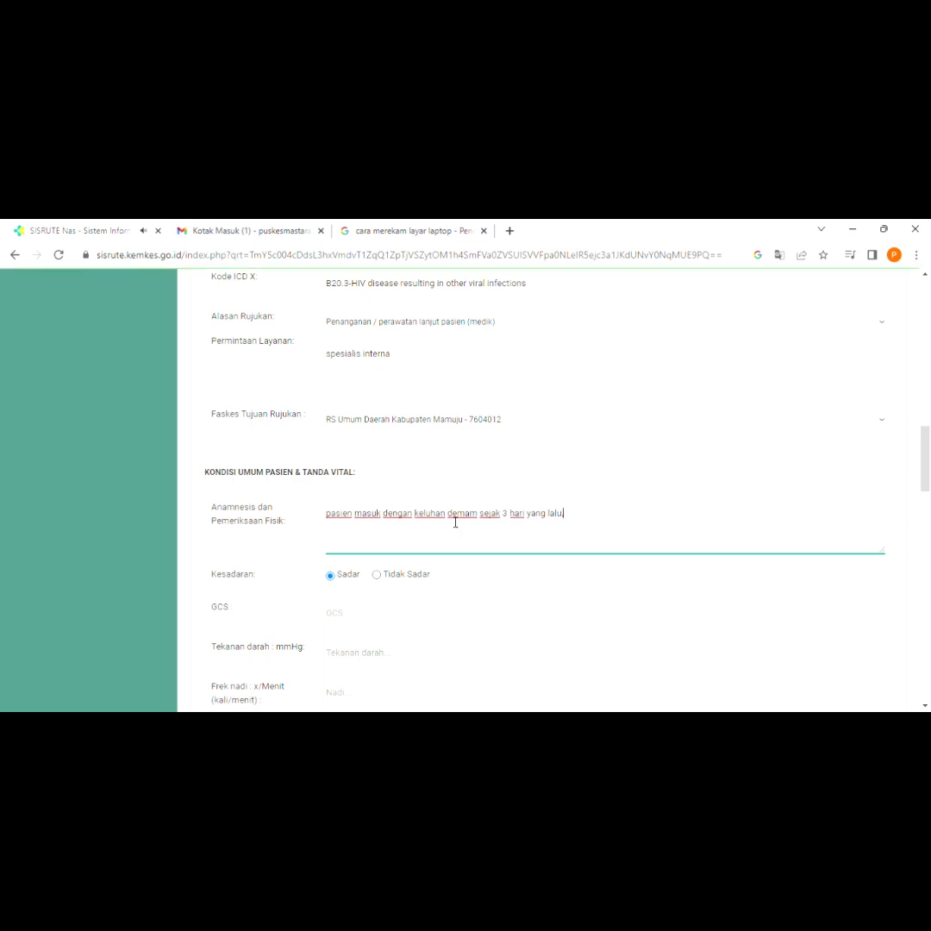
type(", mua")
type("l (+) ")
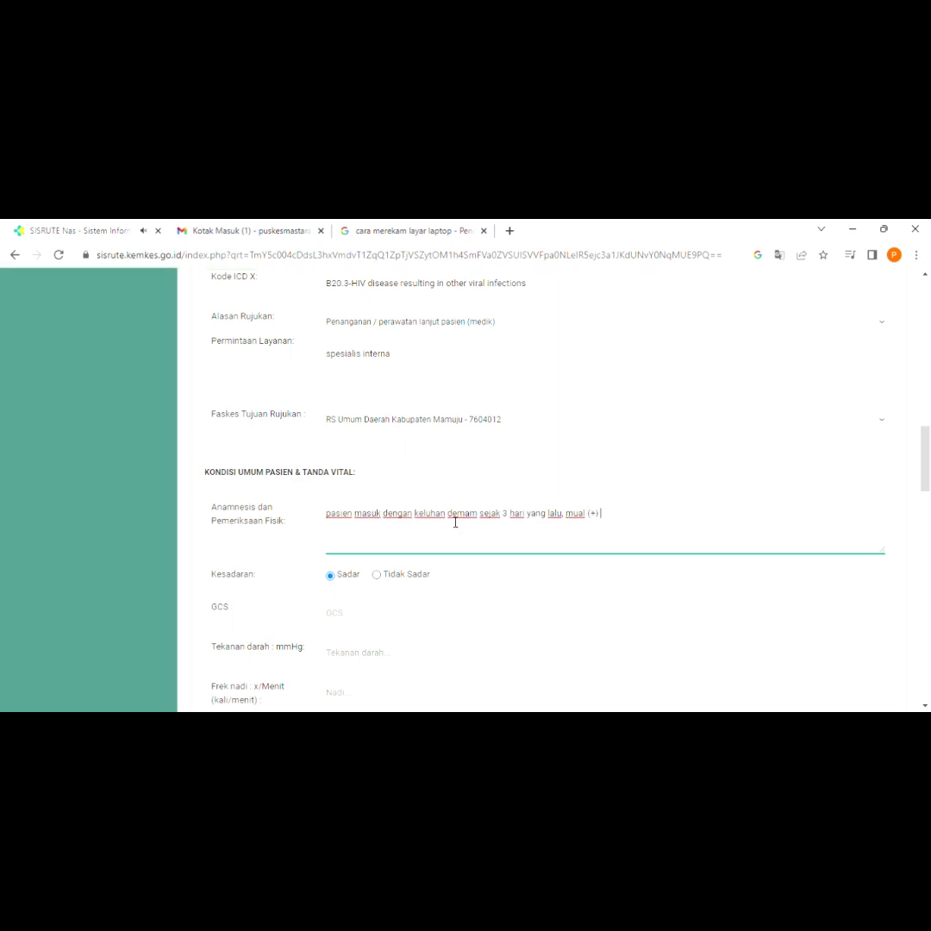
type("muntah (+),")
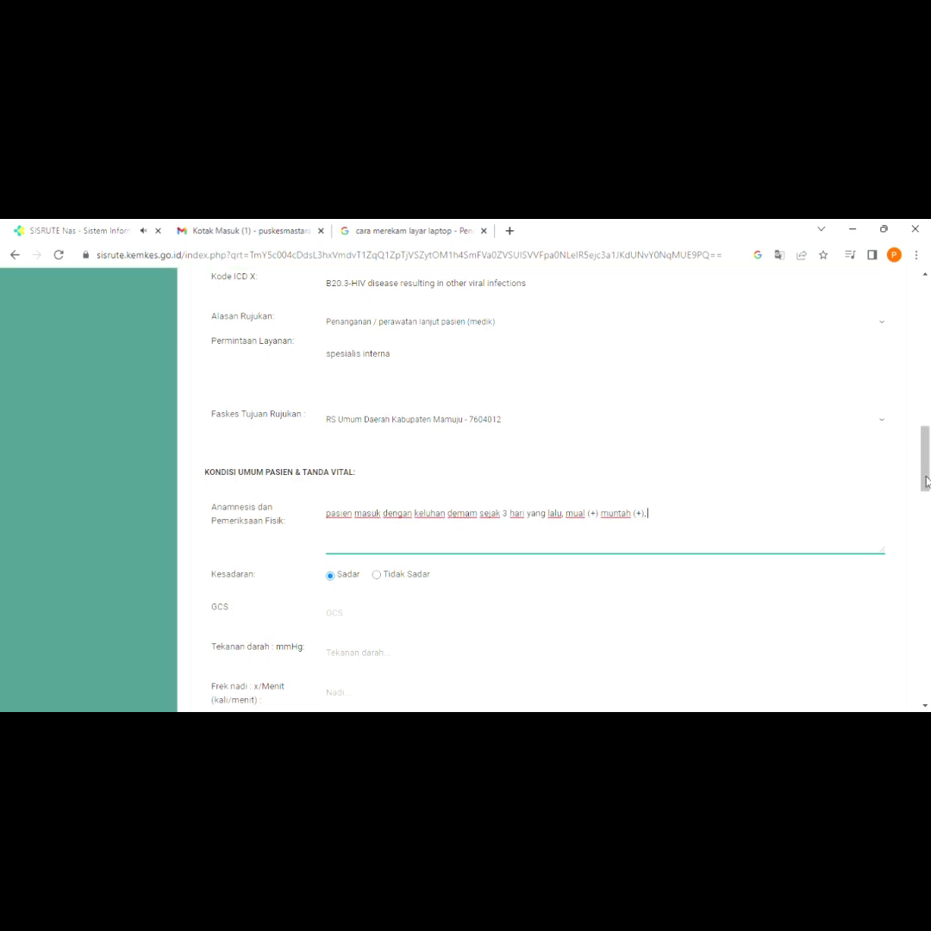
scroll(928, 493, "down", 2)
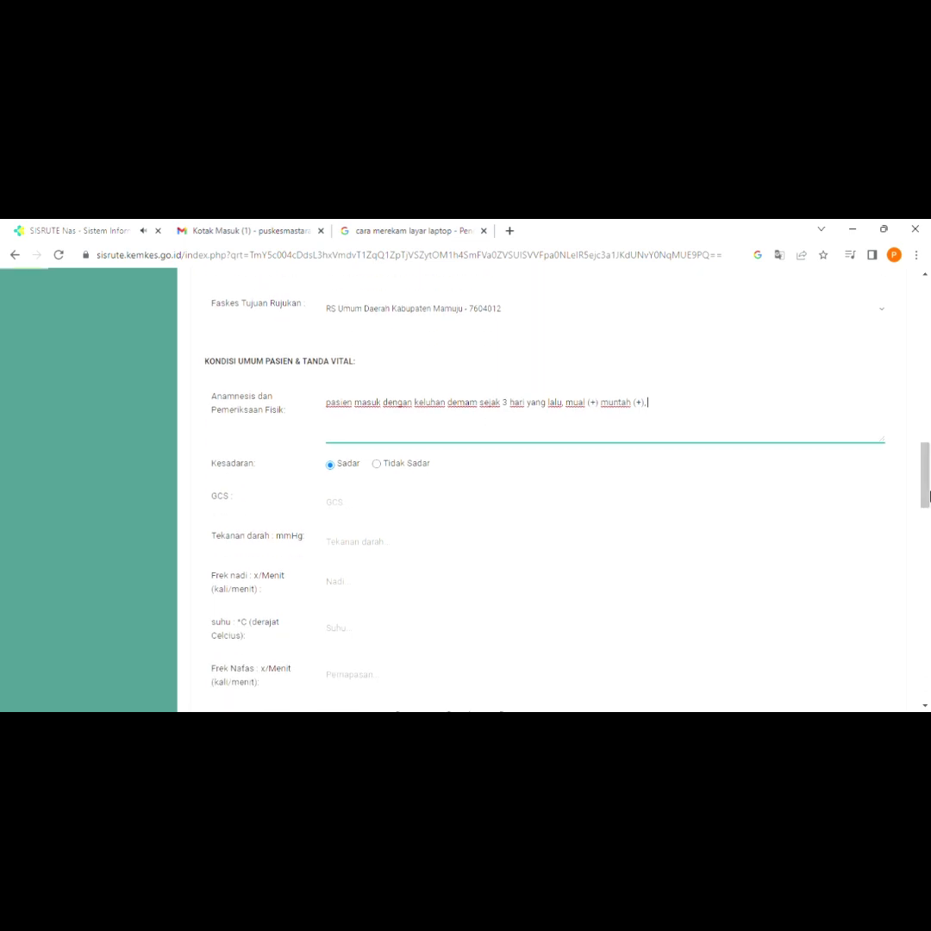
Complete the Anamnesis dan Pemeriksaan Fisik text with "sudah dirawat 3 hari di PKM tidak ada perubahan"
type("dah dirawat 3 hari dinPK")
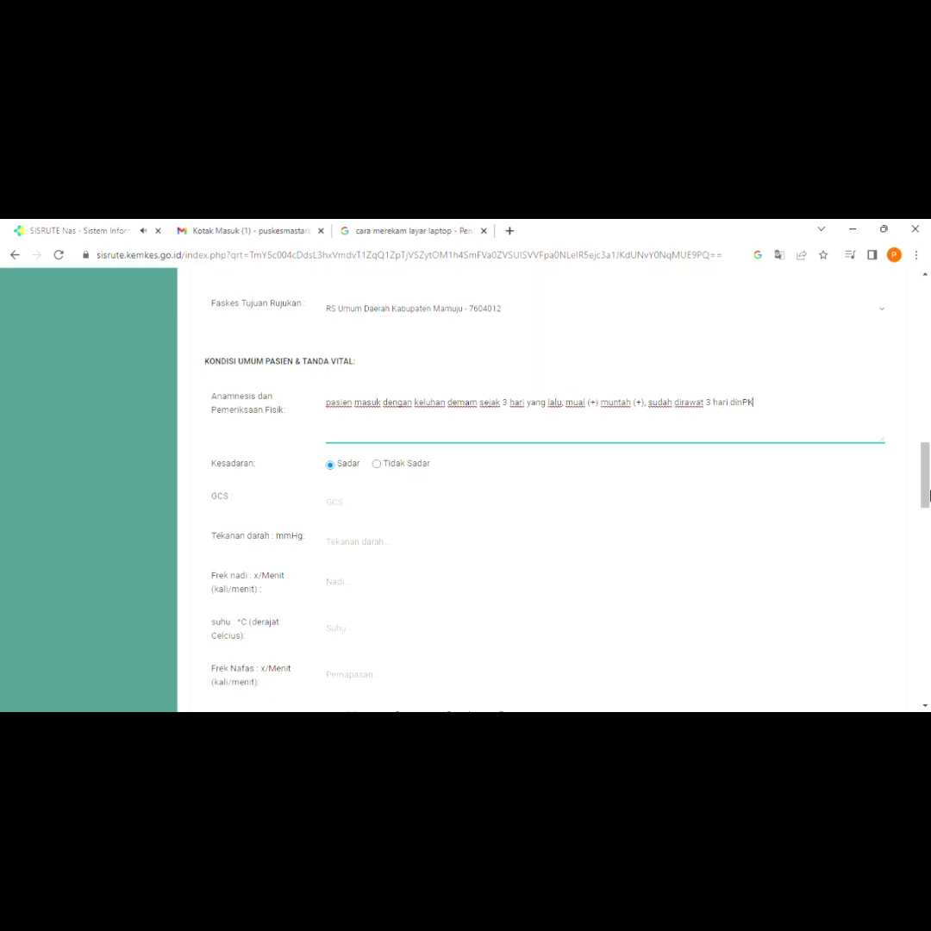
key("BackSpace")
key("BackSpace")
key("BackSpace")
type("PKM tidak ada perubahan")
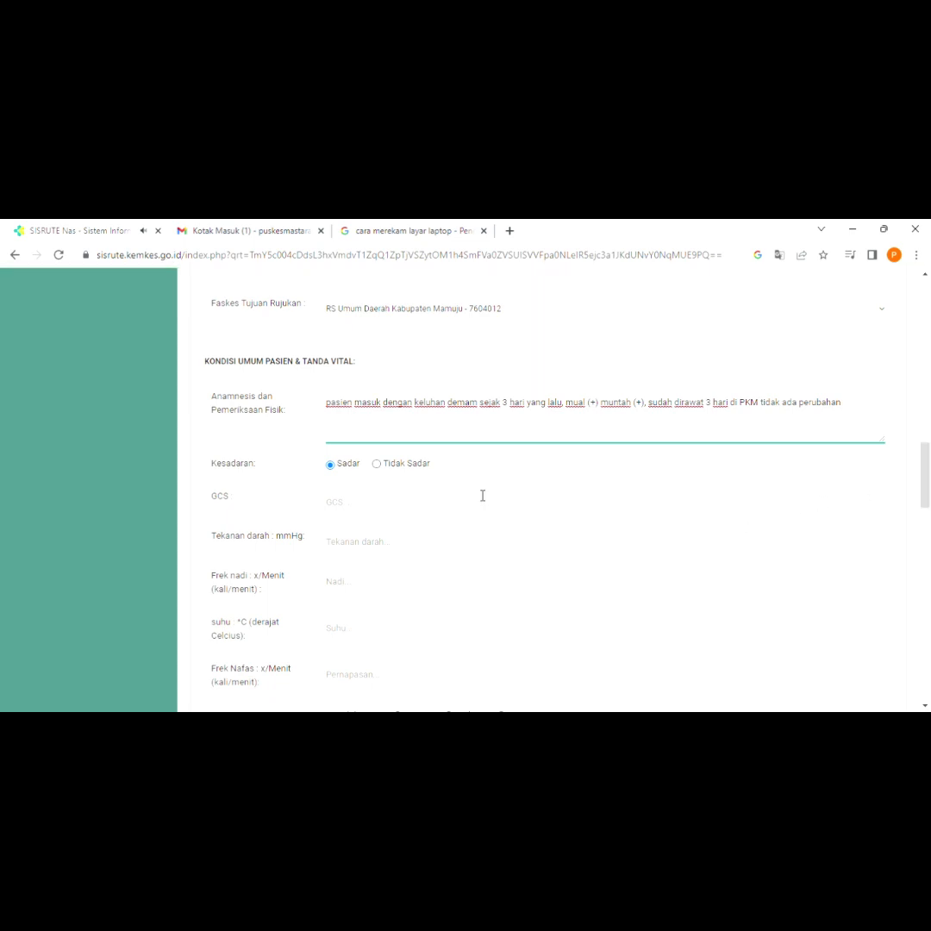
Enter "compos mentis" as the patient's GCS
left_click(439, 511)
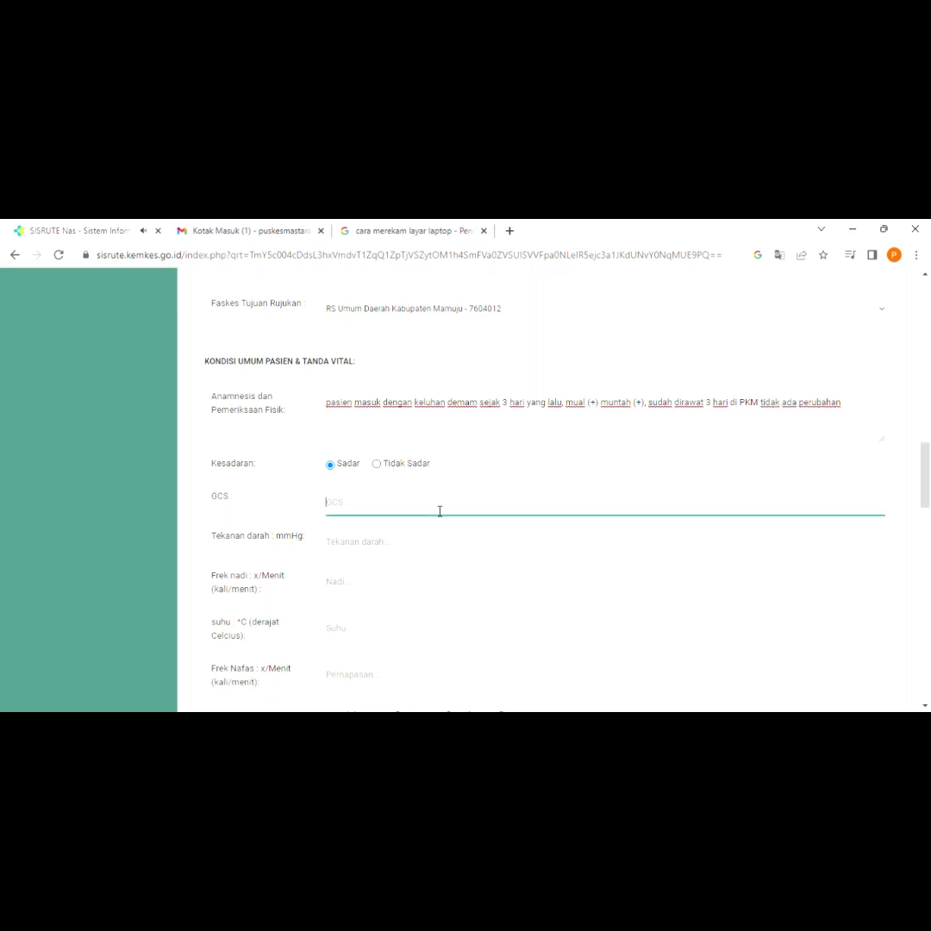
type("1")
type("compos m")
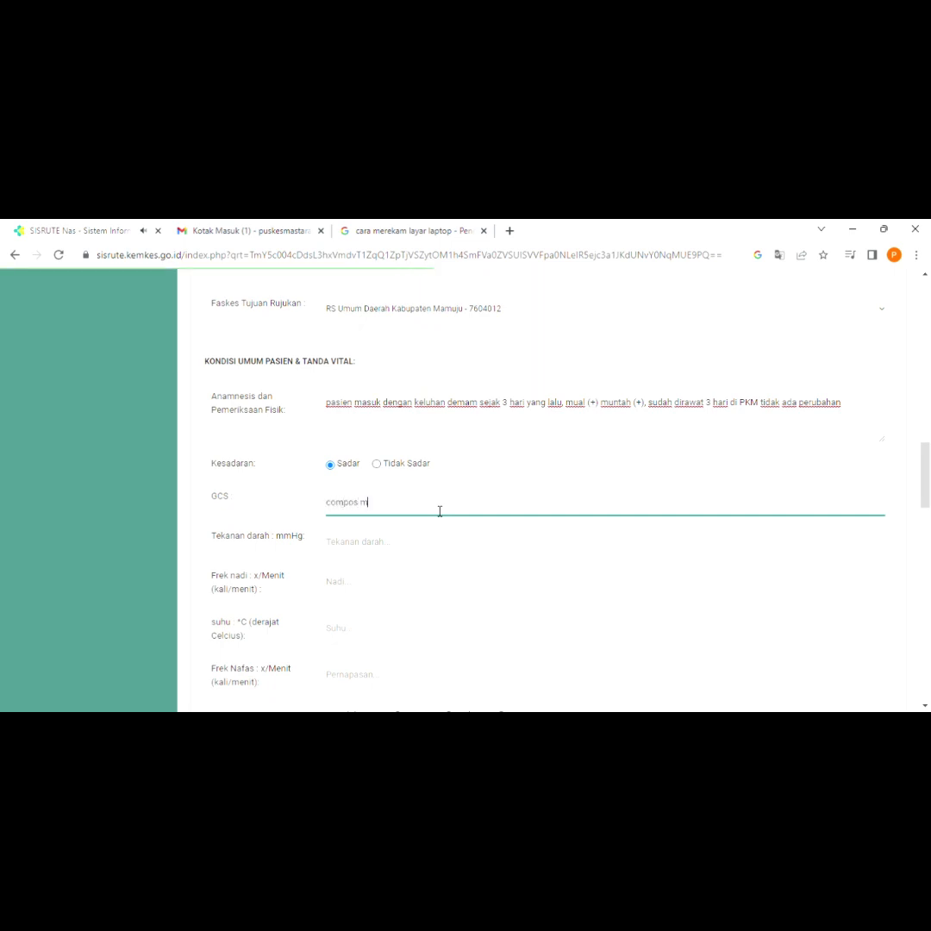
type("entis")
Enter 120 as the first part of the patient's Tekanan darah
scroll(927, 514, "down", 2)
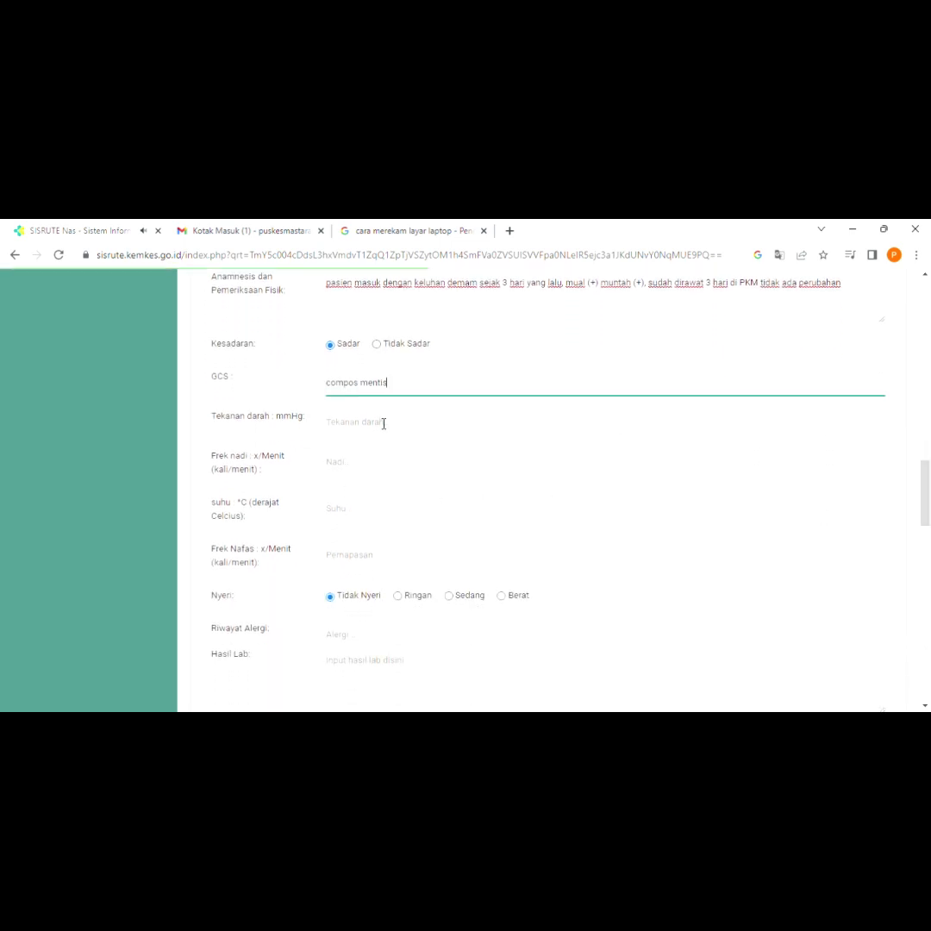
left_click(380, 424)
type("120")
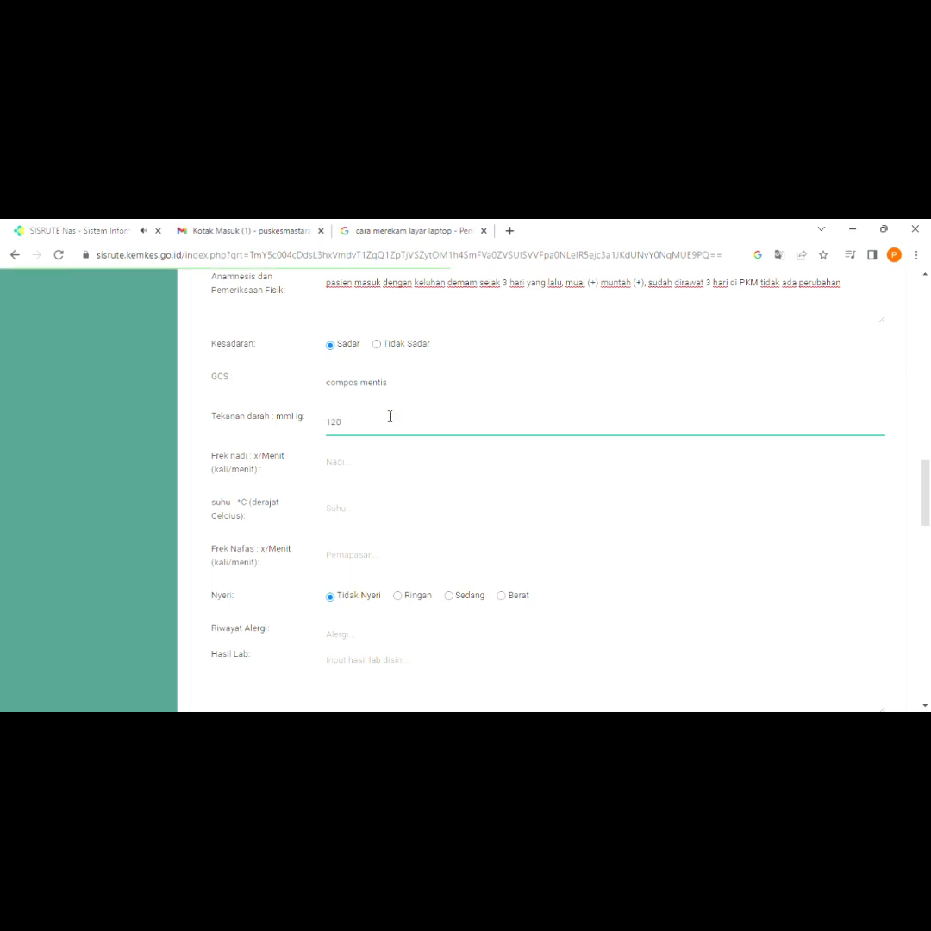
Replace the GCS entry with 15
left_click(396, 390)
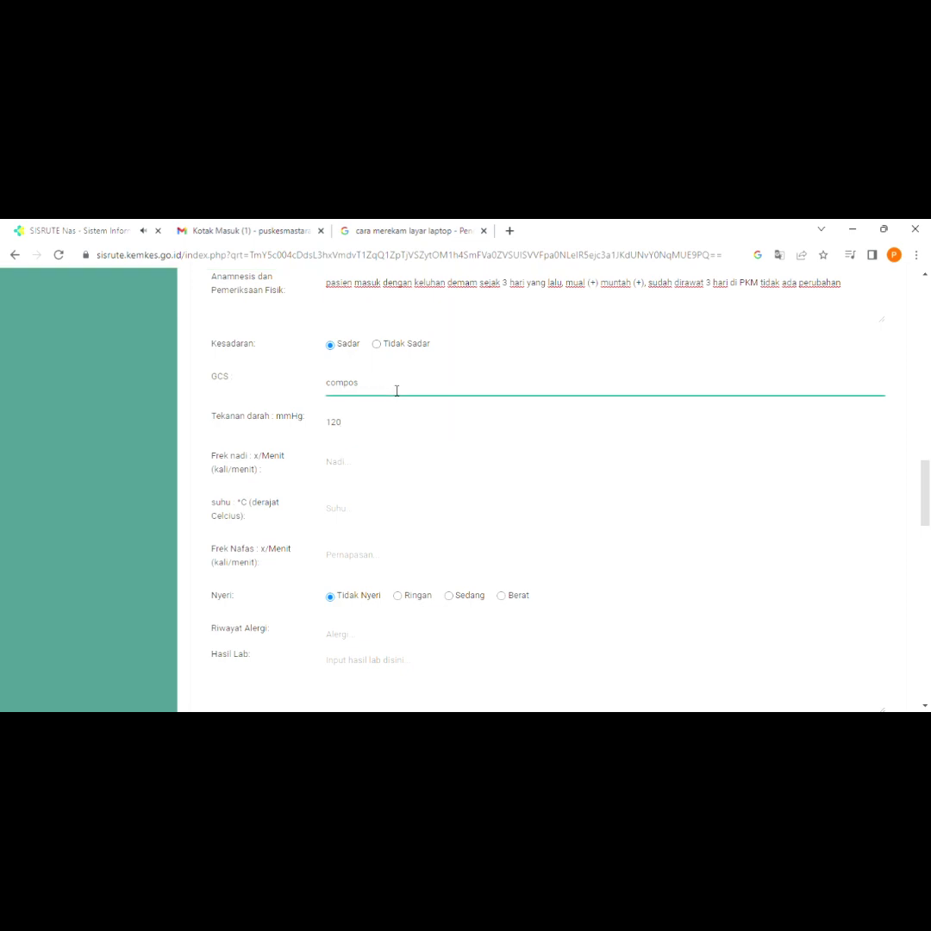
key("BackSpace")
key("BackSpace")
key("BackSpace")
key("BackSpace")
key("BackSpace")
key("BackSpace")
type("1")
left_click(355, 429)
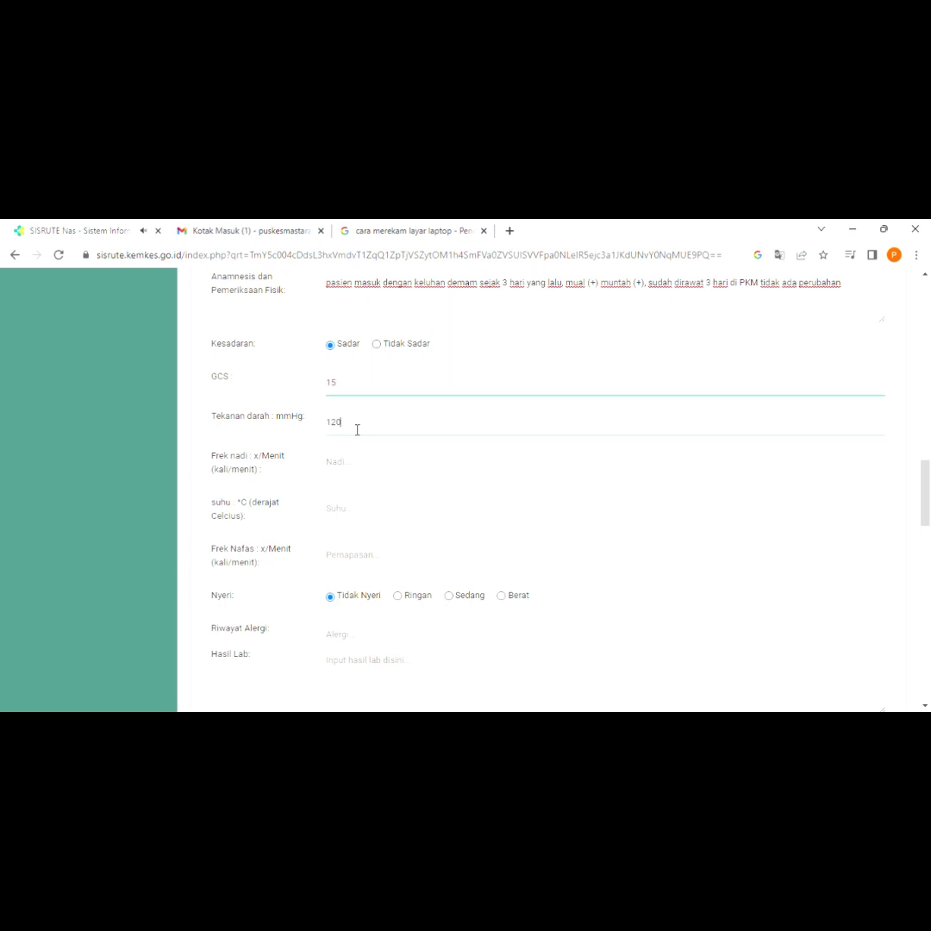
Prefix the GCS value with "gcs" so it reads "gcs 15"
left_click(334, 385)
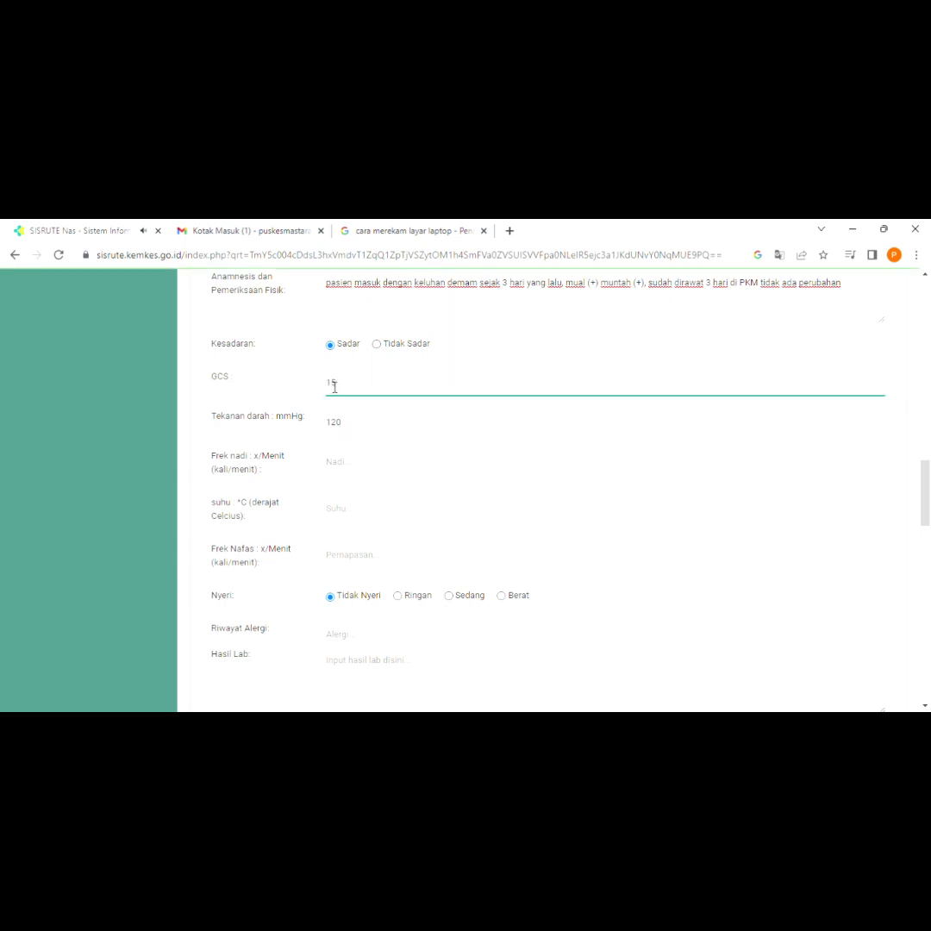
type("gcs")
Set Tekanan darah to "120/80 mmhg" and Frek nadi to "80 x/i"
left_click(375, 437)
type("120")
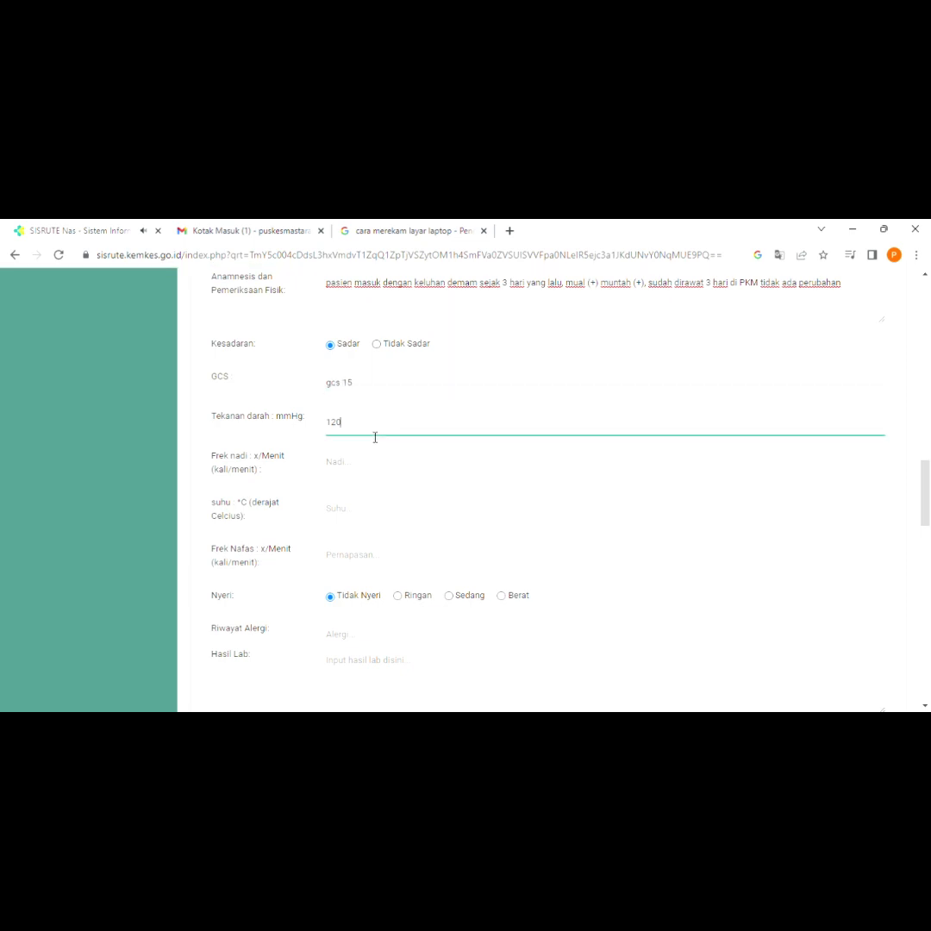
type("/80")
type(" mm")
type("hg")
type("80 x/")
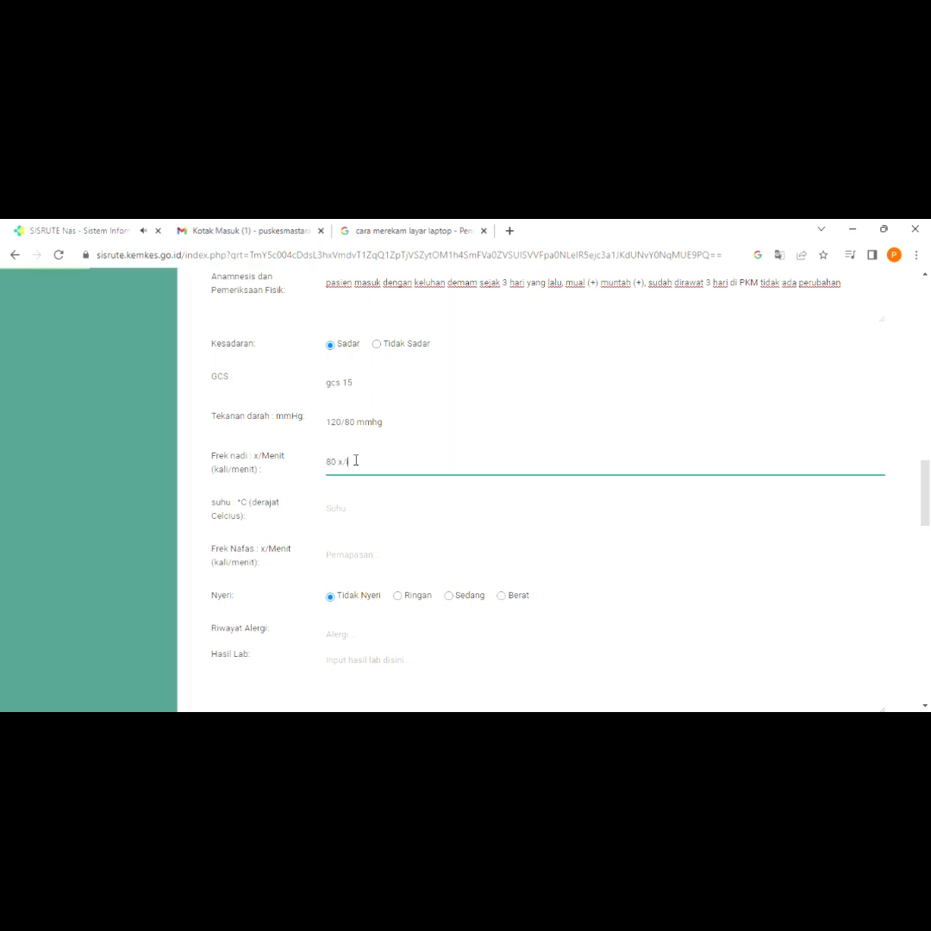
Remove the "gcs" prefix from the GCS value, leaving only 15
left_click(349, 385)
key("Home")
key("Delete")
key("Delete")
key("Delete")
key("Delete")
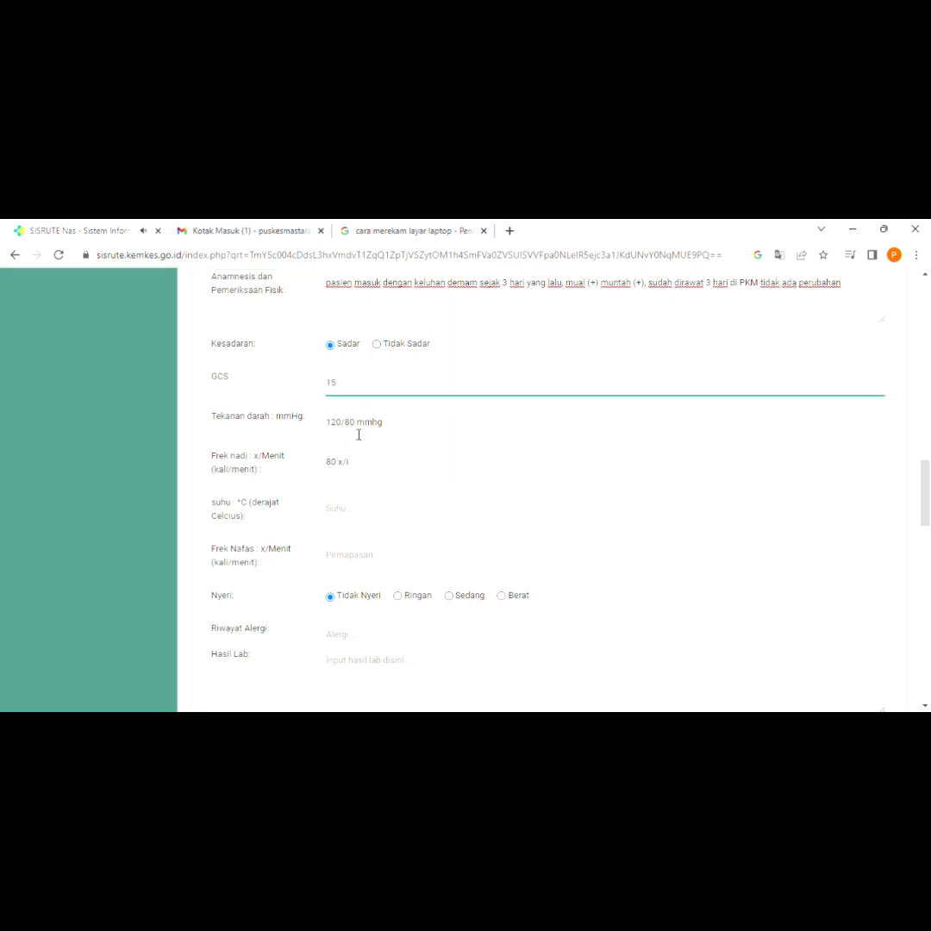
Enter "36 c" as the suhu and 22 as the Frek Nafas
left_click(341, 513)
type("36")
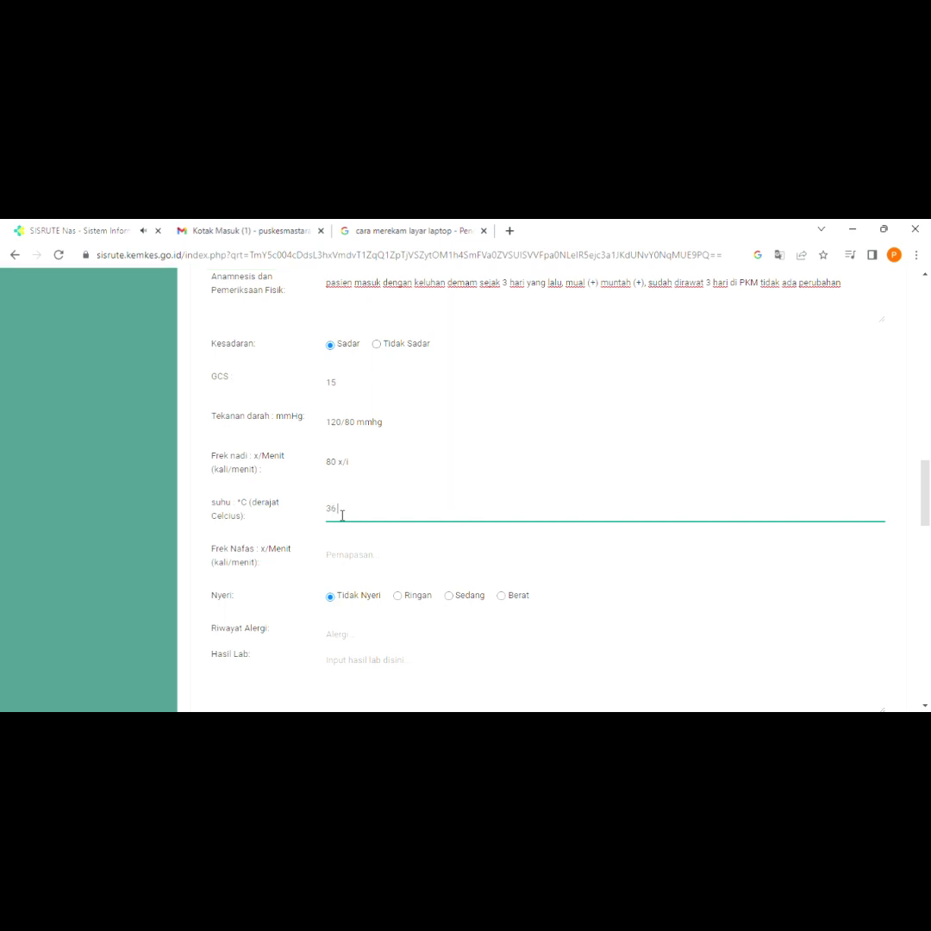
type(" c")
left_click(353, 557)
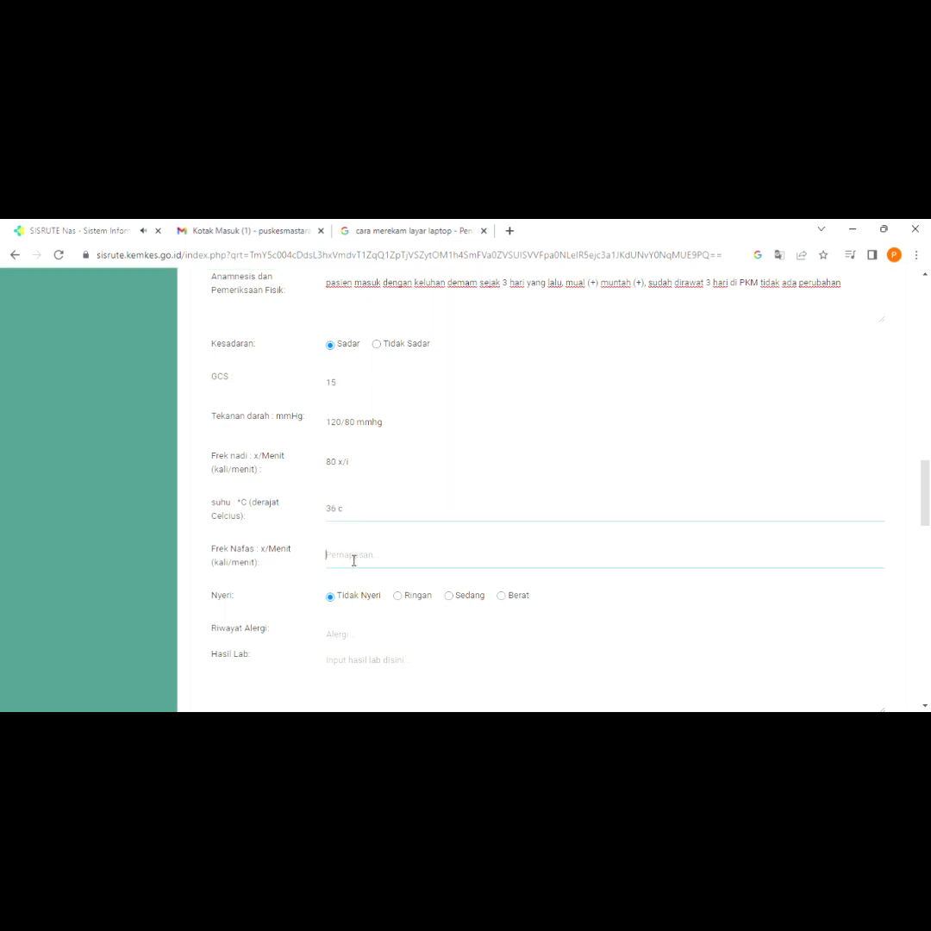
type("22")
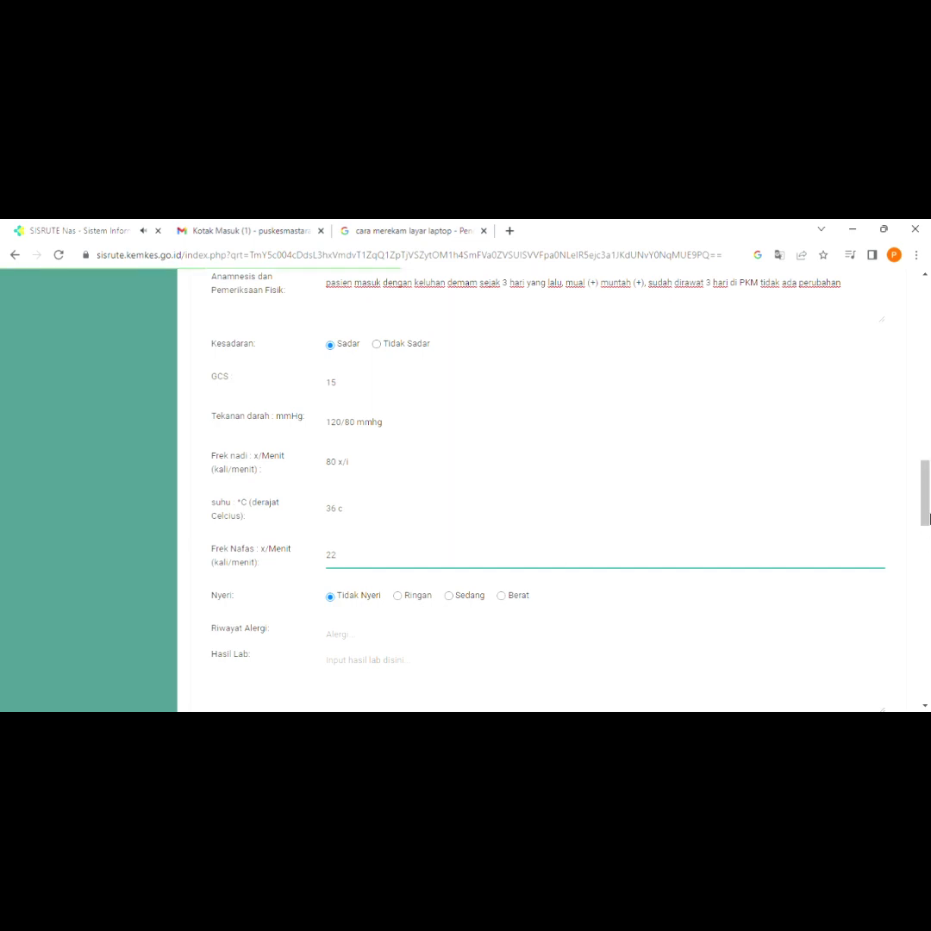
Change the suhu value to "39 c"
left_click(340, 511)
key("BackSpace")
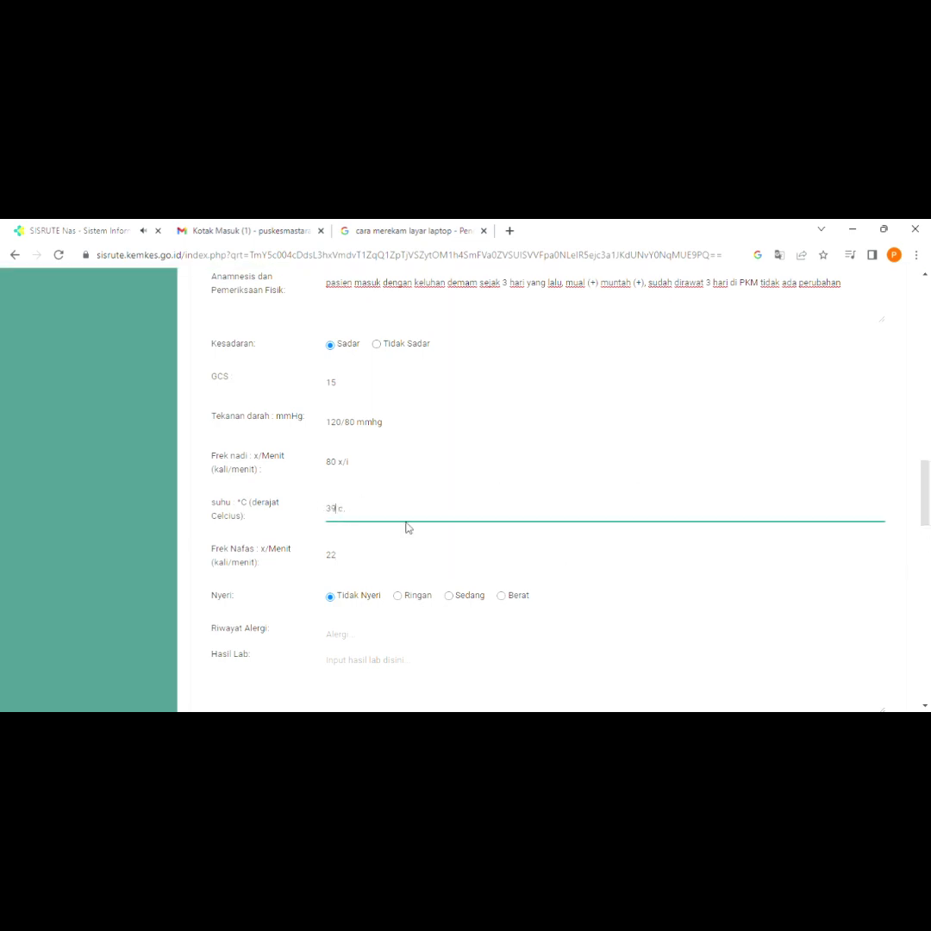
type("9")
Fill in Riwayat Alergi with "tidak ada"
left_click_drag(925, 522, 925, 543)
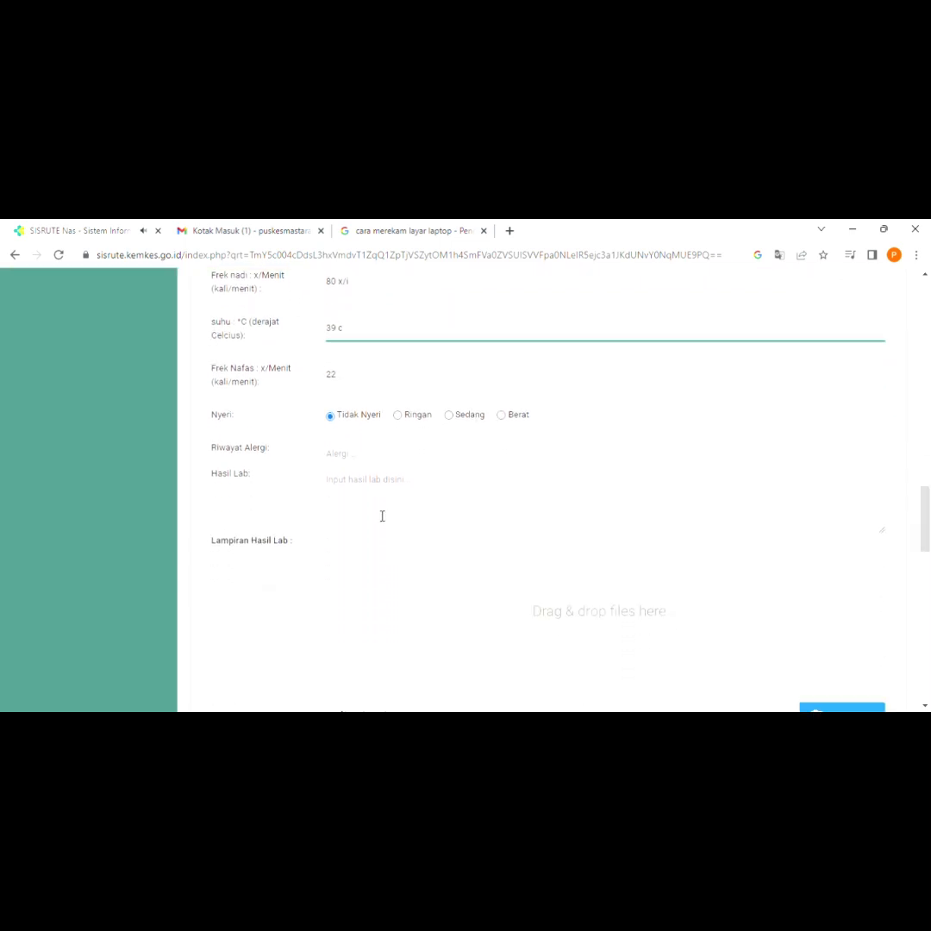
left_click(368, 464)
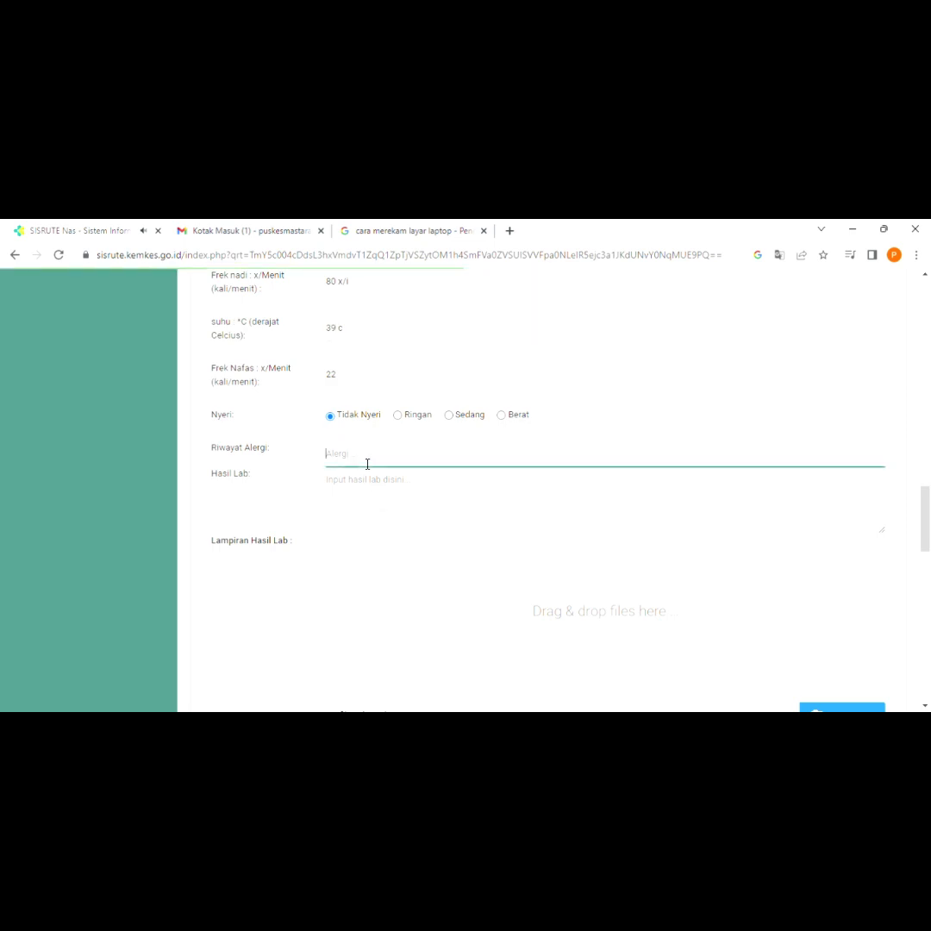
type("tidak ada")
Fill in Terapi Yang sudah diberikan with "pemasangan IVFD RL 20 tpm" and, on a second line, "PCT drips / 8 jam / IV"
left_click_drag(926, 517, 927, 530)
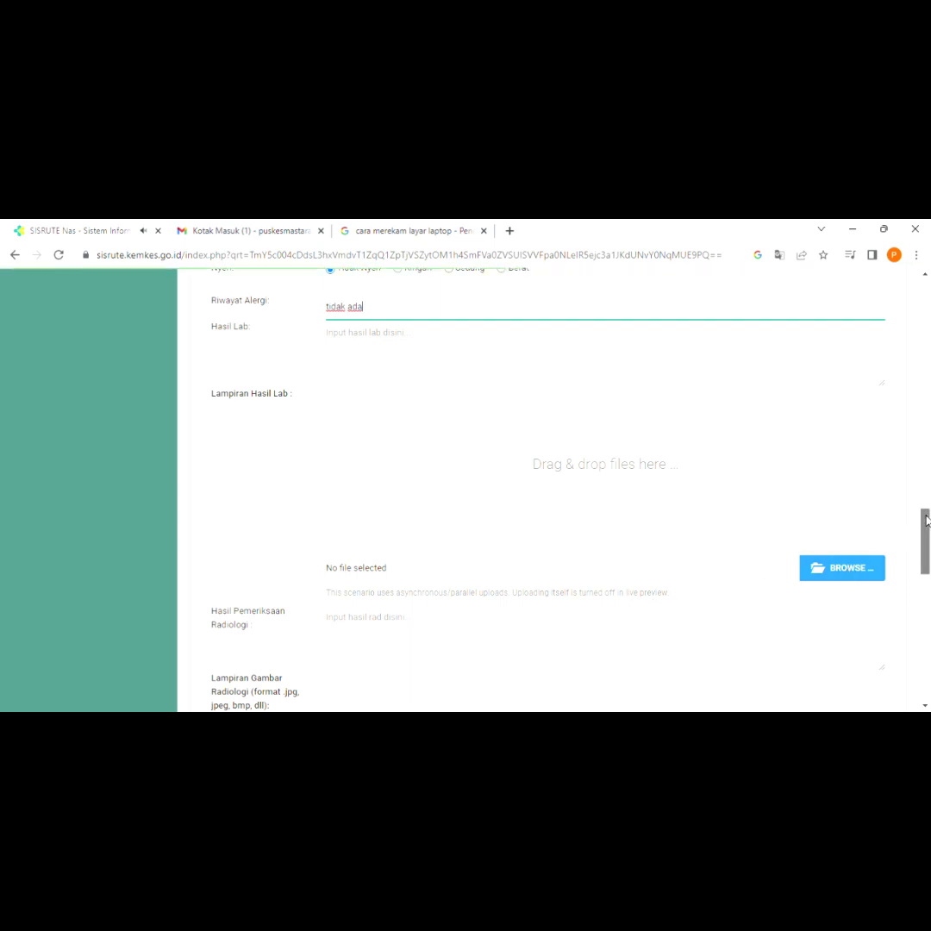
left_click_drag(926, 519, 927, 555)
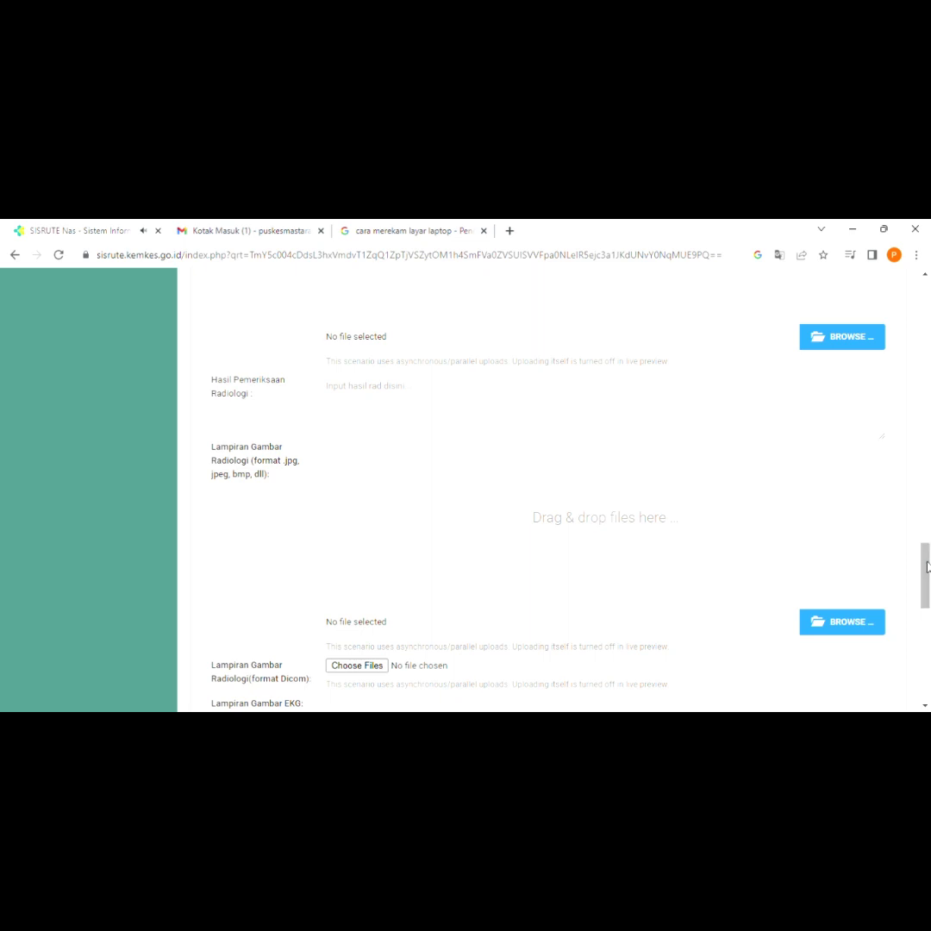
left_click_drag(927, 566, 928, 617)
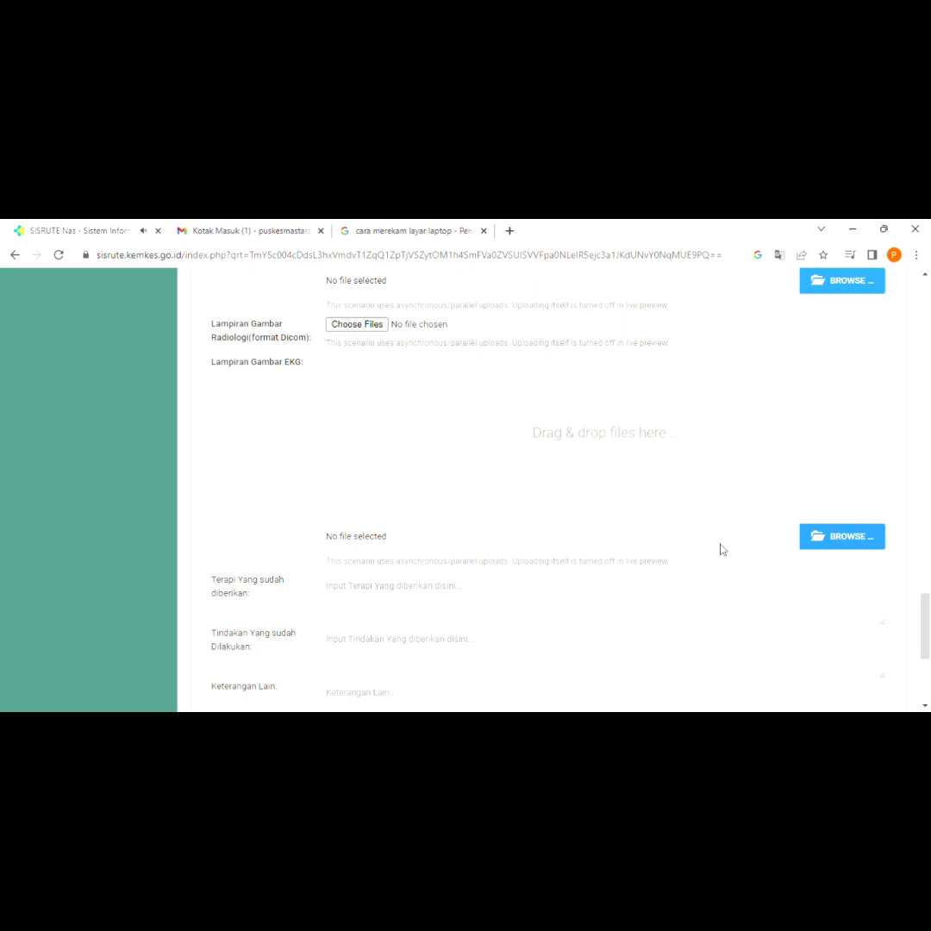
left_click(443, 599)
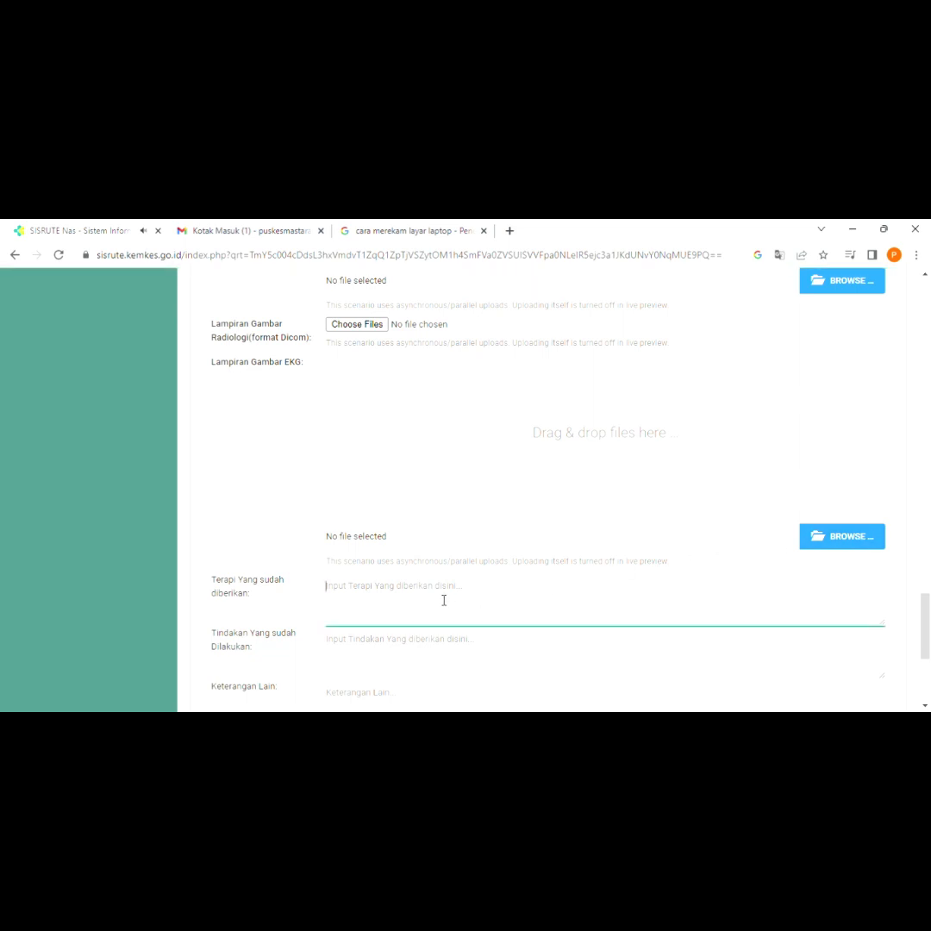
type("pemasangan I")
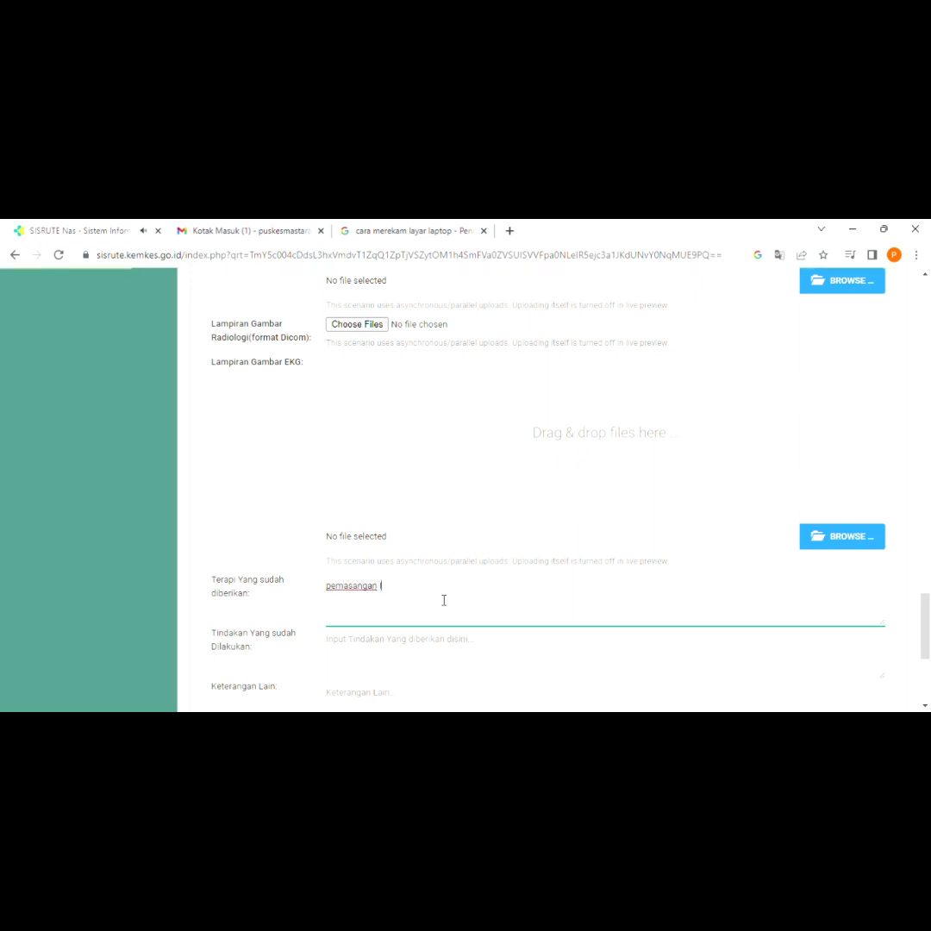
type("VFD")
type(" RL 20")
type(" tpm ")
type("PCT")
type(" drips")
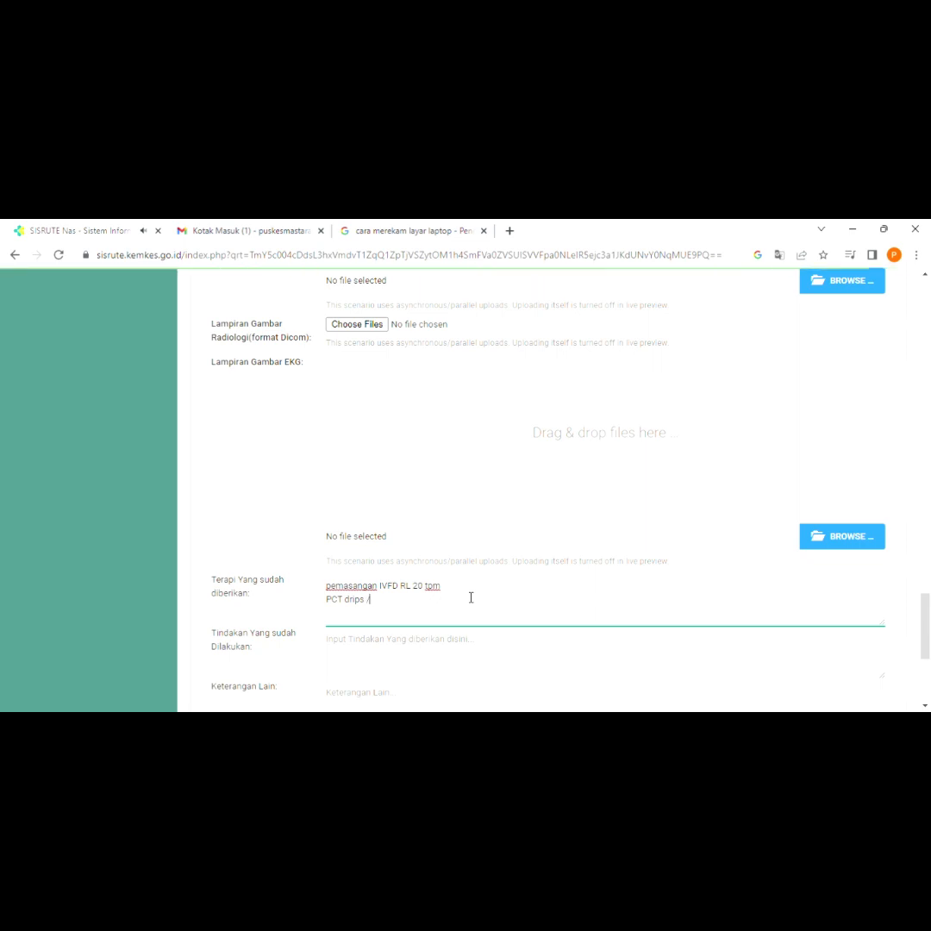
type("/ 8 jam / ")
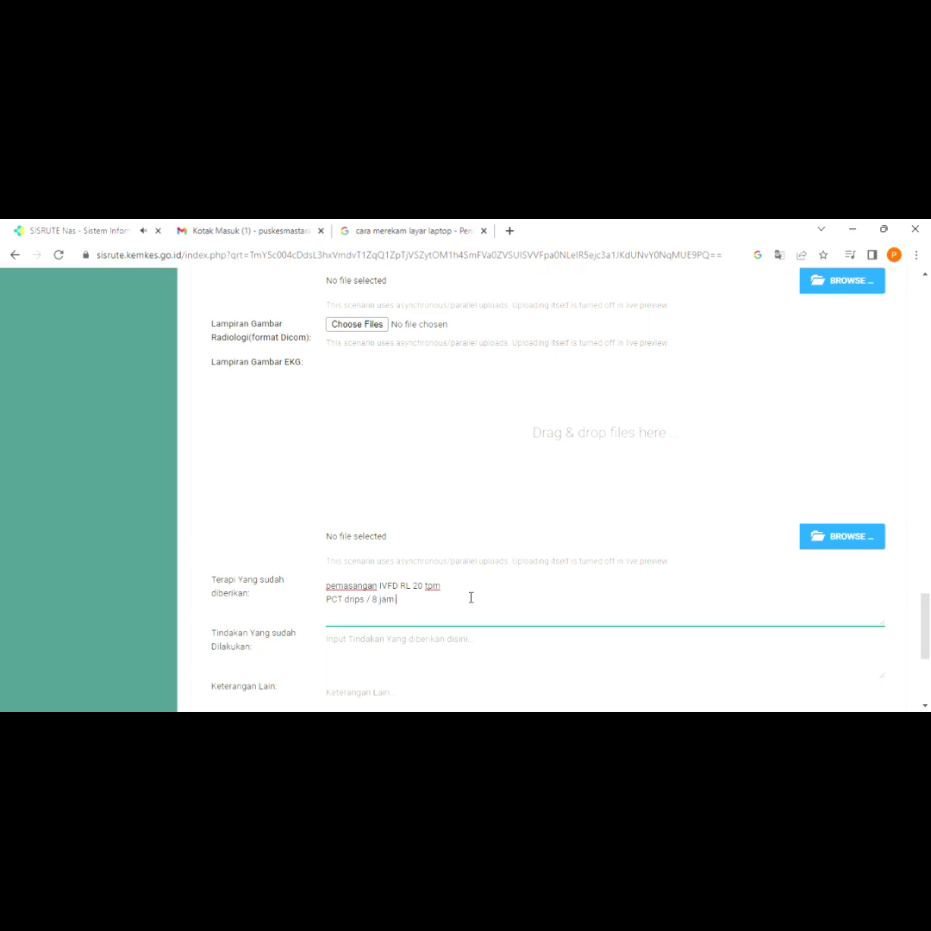
type("IV")
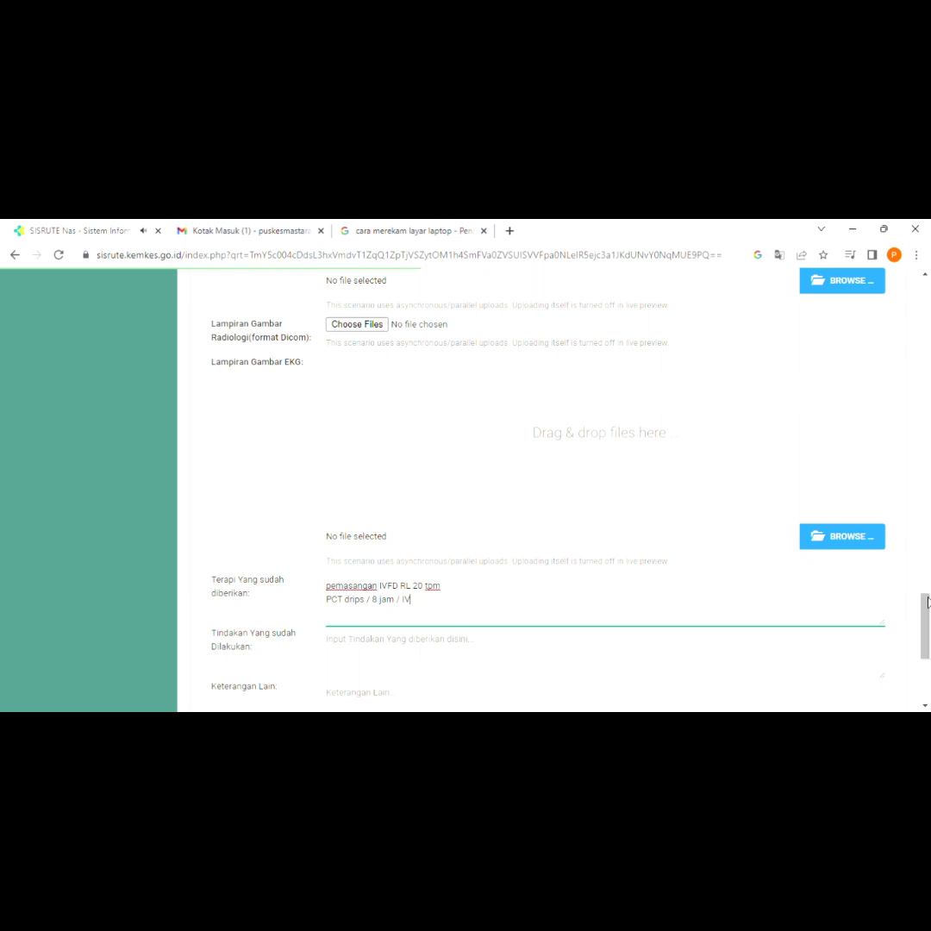
Remove "pemasangan IVFD" from the therapy text so its first line reads "RL 20 tpm"
left_click_drag(926, 608, 927, 625)
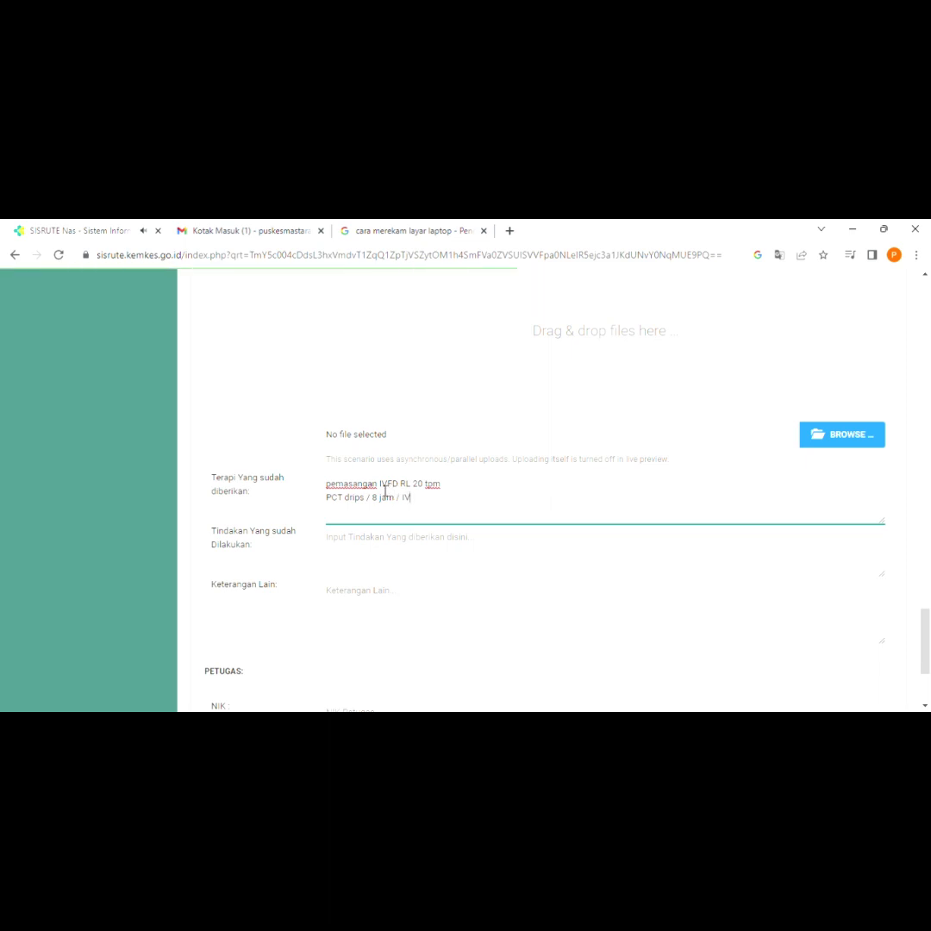
key("BackSpace")
key("BackSpace")
key("BackSpace")
key("BackSpace")
key("BackSpace")
key("BackSpace")
key("BackSpace")
key("BackSpace")
key("BackSpace")
key("BackSpace")
key("BackSpace")
key("BackSpace")
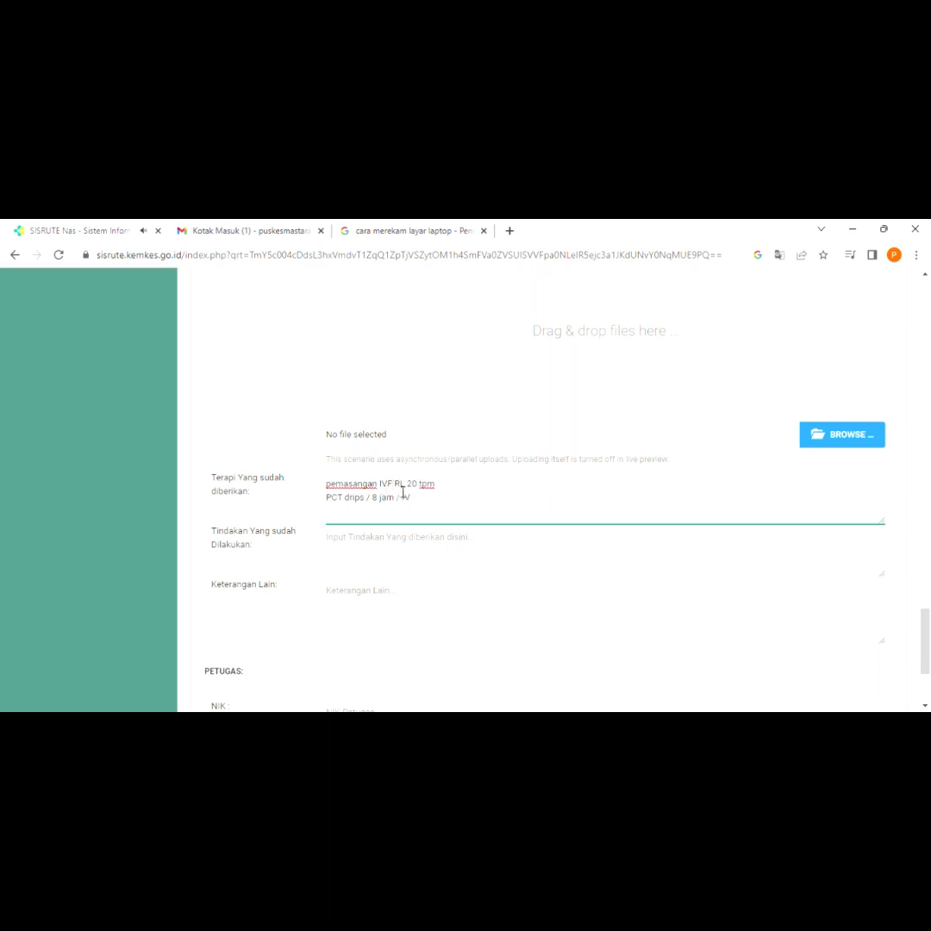
key("BackSpace")
key("BackSpace")
key("BackSpace")
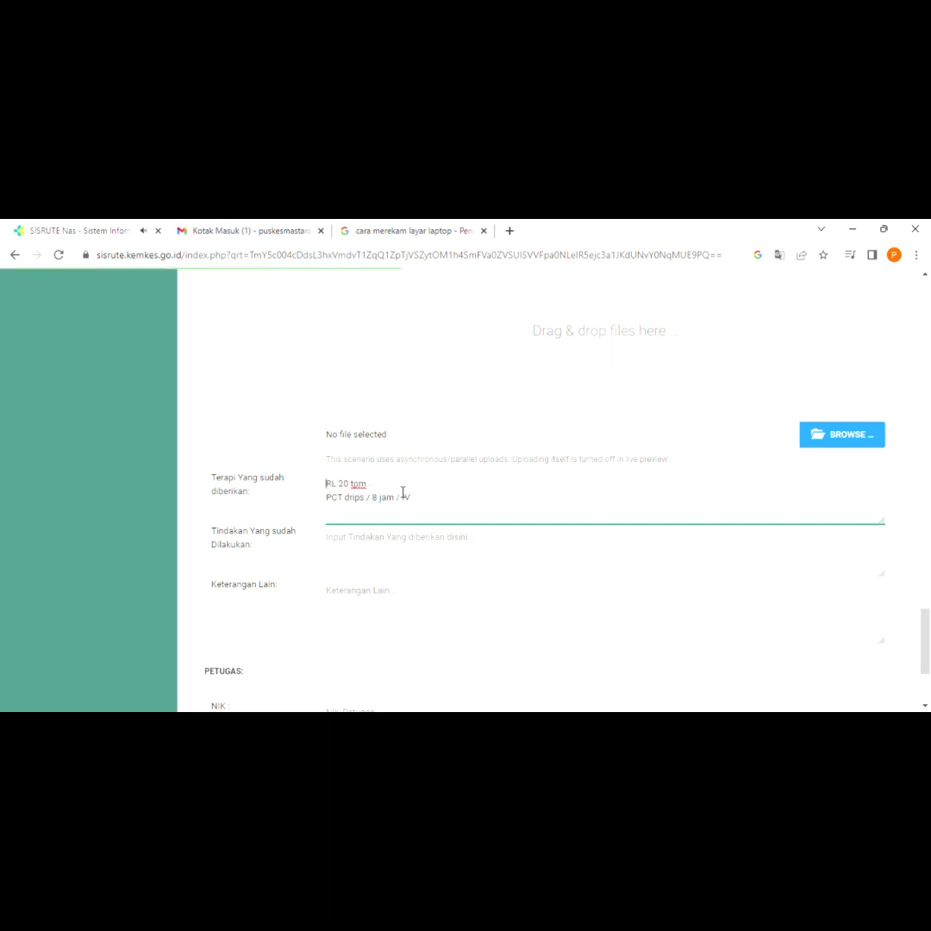
Fill in Tindakan Yang sudah Dilakukan with "pemasangan infus" and "swab antigen" on separate lines
left_click(437, 545)
type("pem")
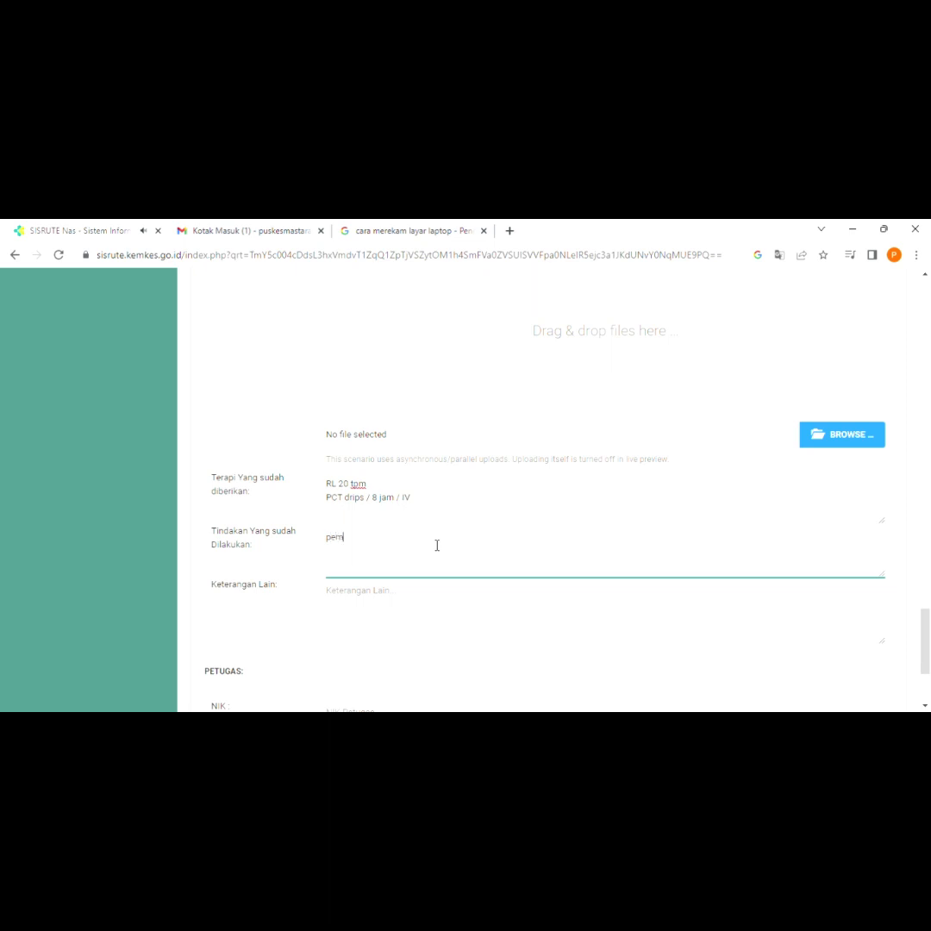
type("asangan infu")
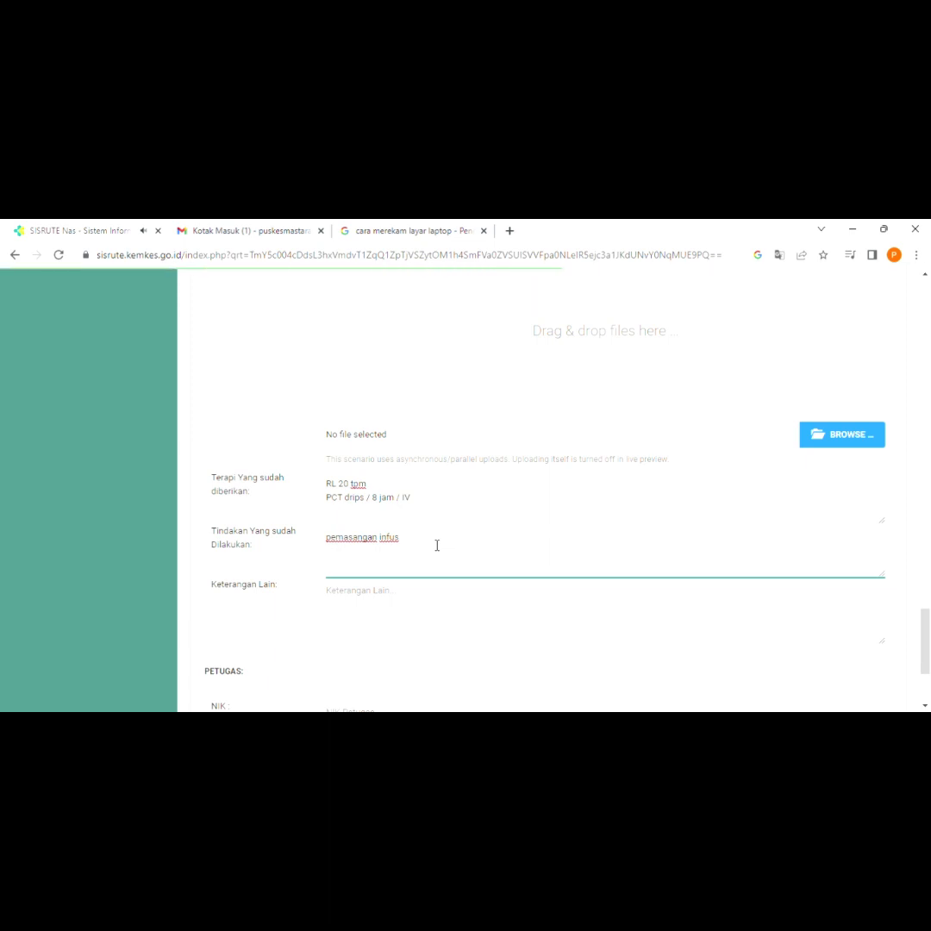
type("swab a")
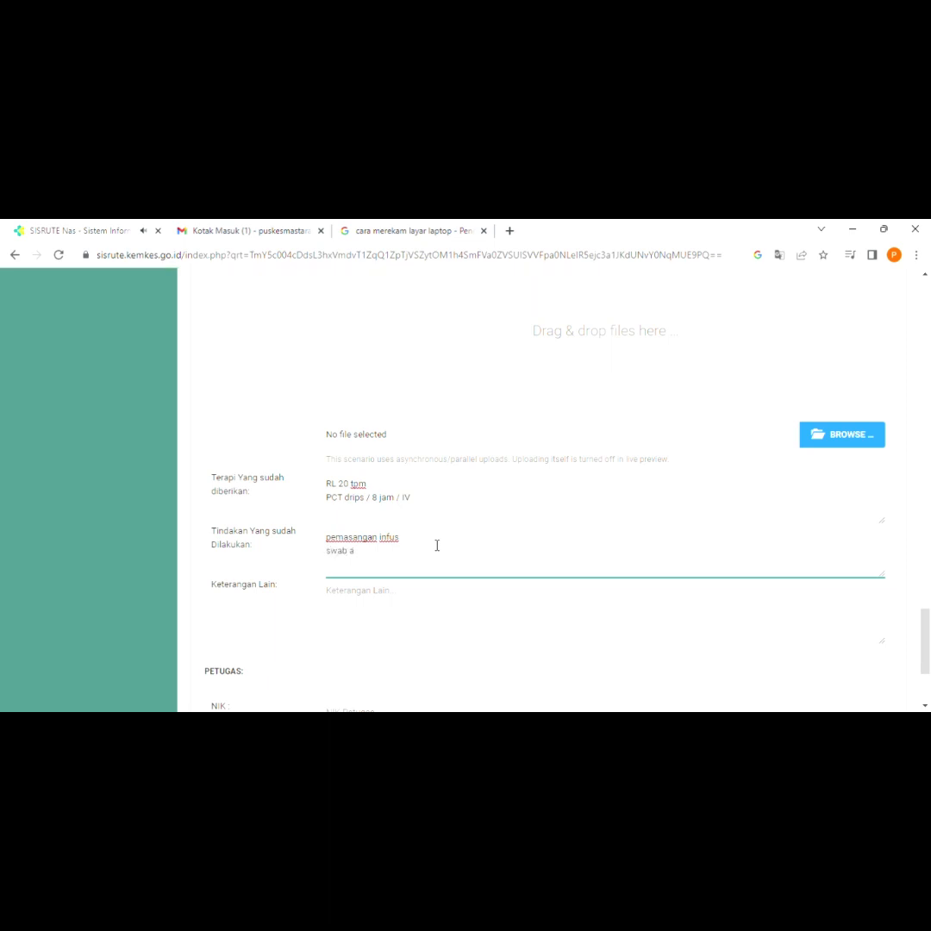
type("ntigen")
Fill in Keterangan Lain with "pasien menggunakan BPJS PBI"
left_click(396, 603)
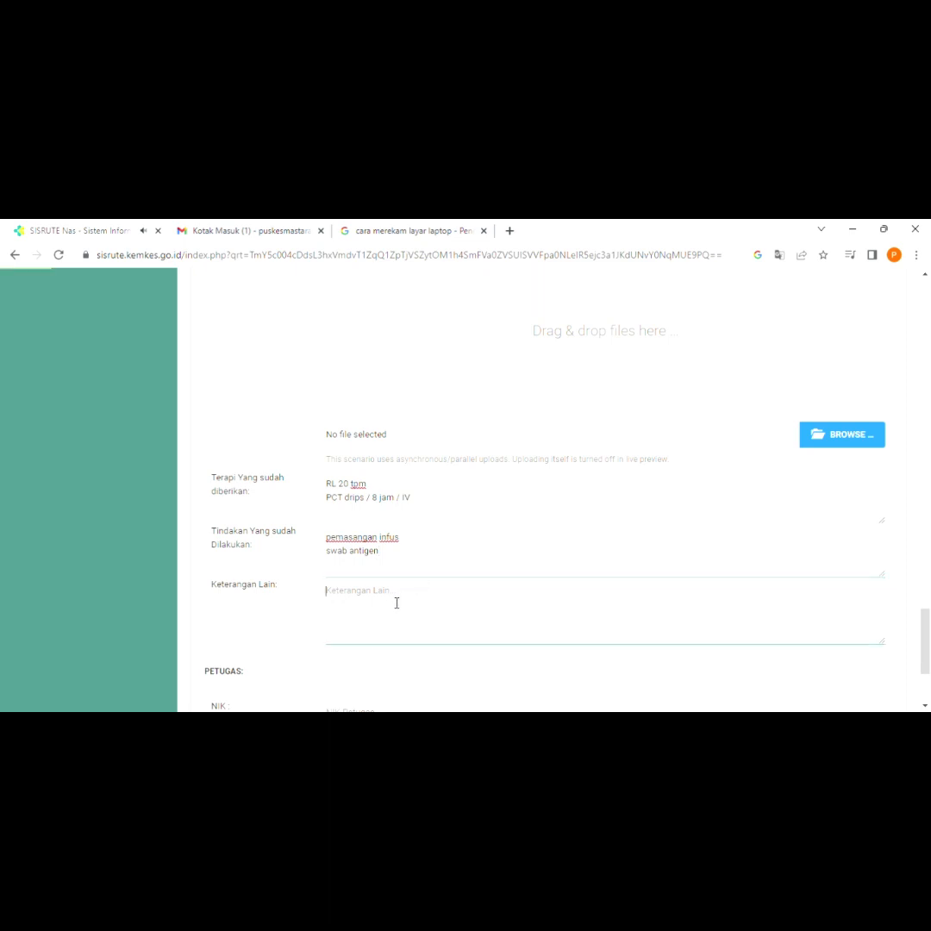
type("pasien")
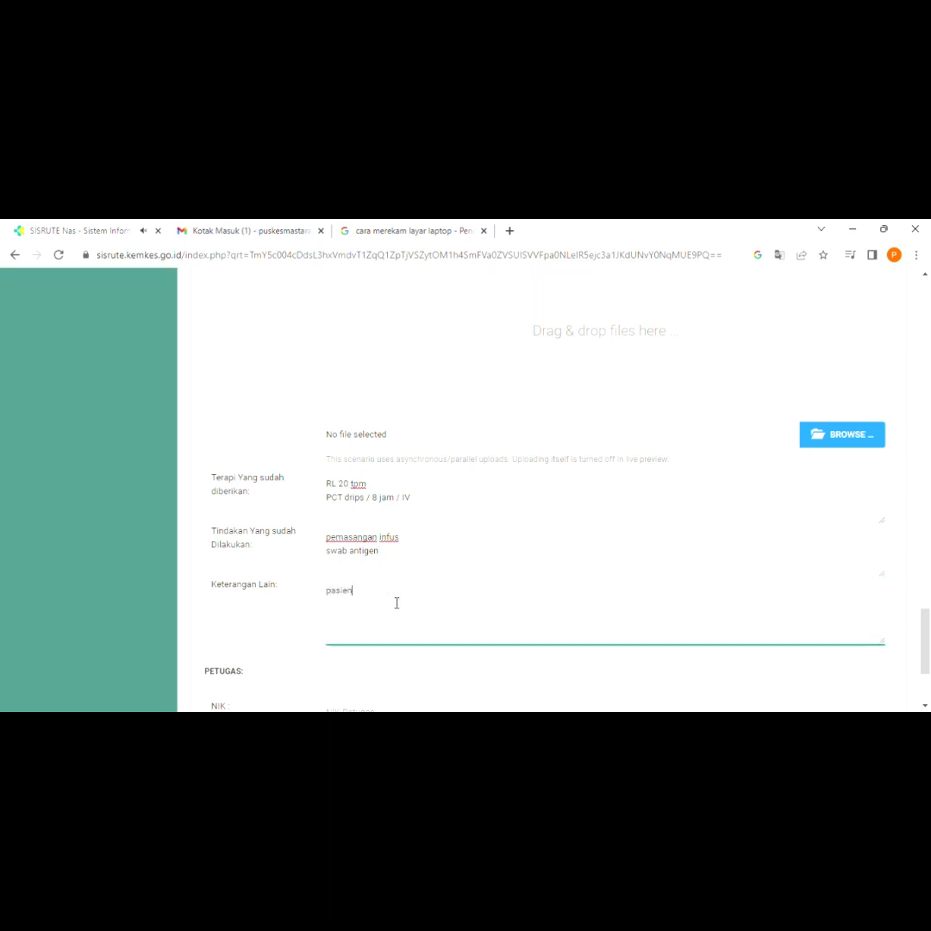
type(" menggunakan ")
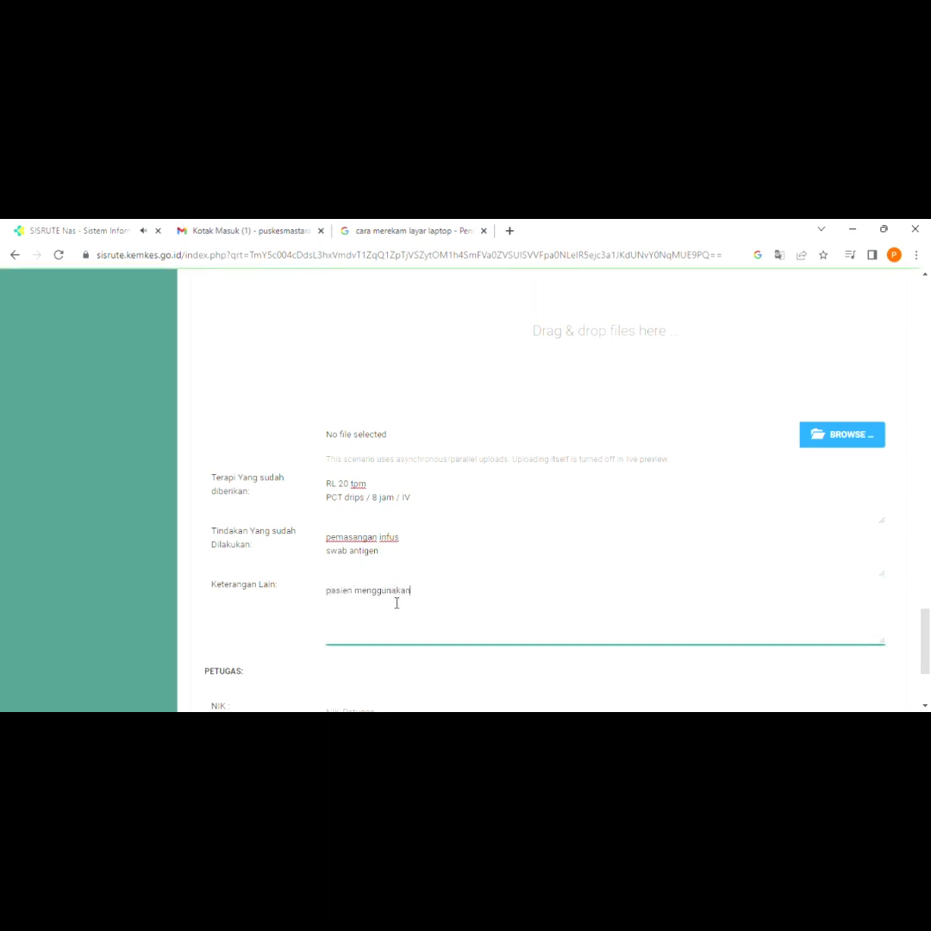
type("BPJS PBI")
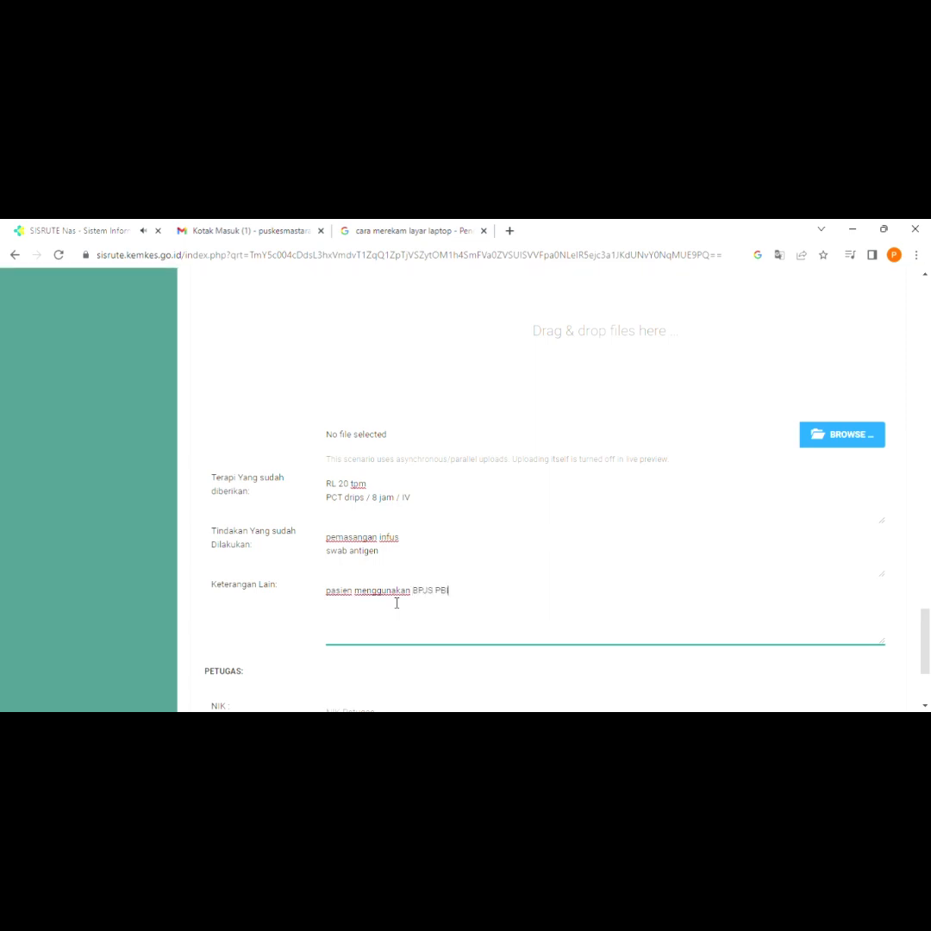
scroll(924, 630, "down", 2)
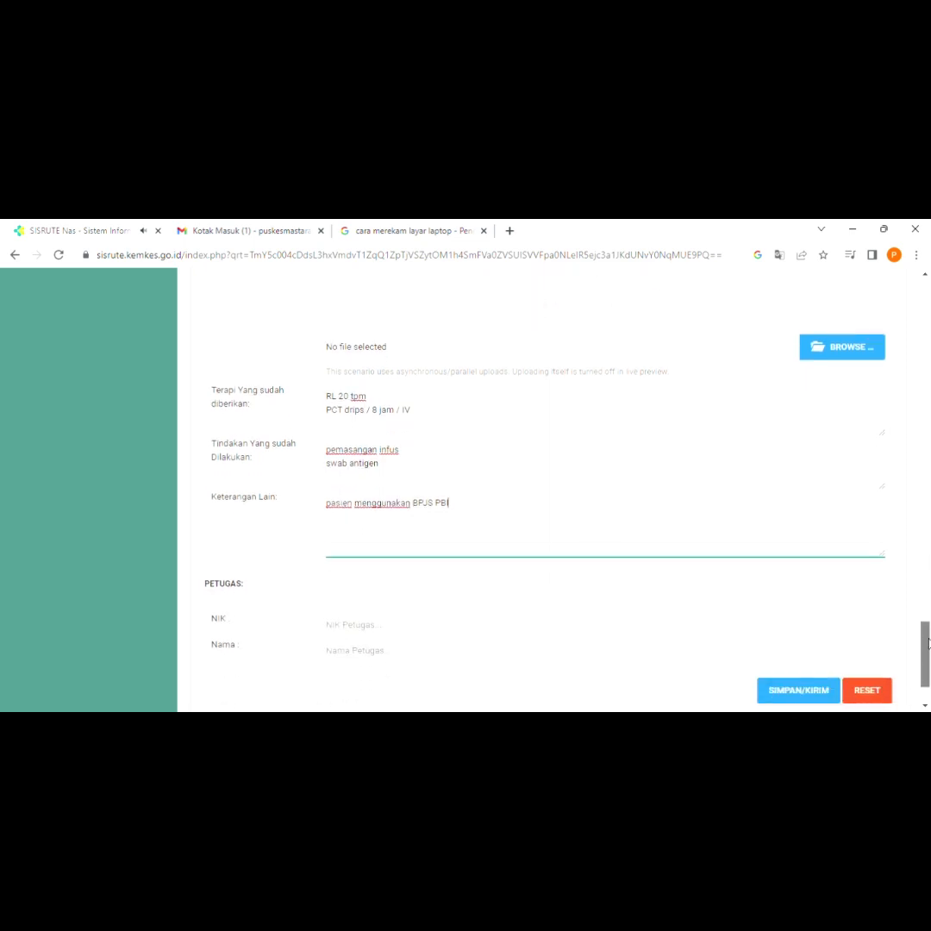
left_click(365, 578)
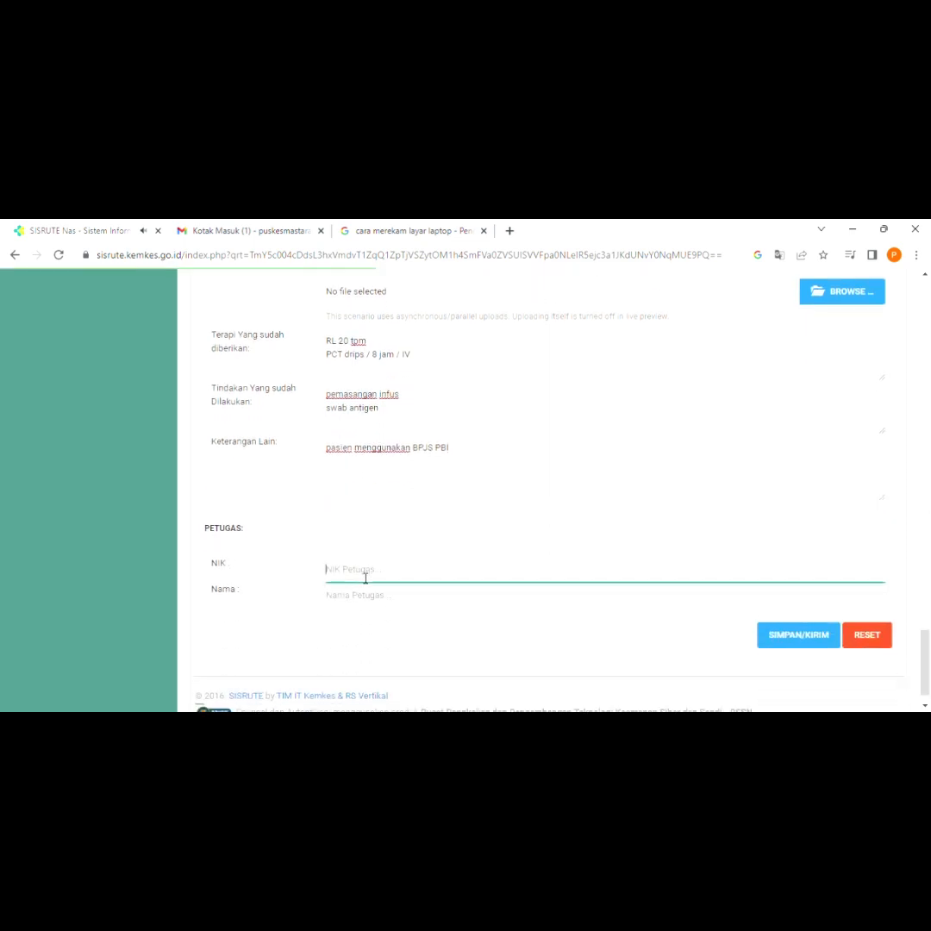
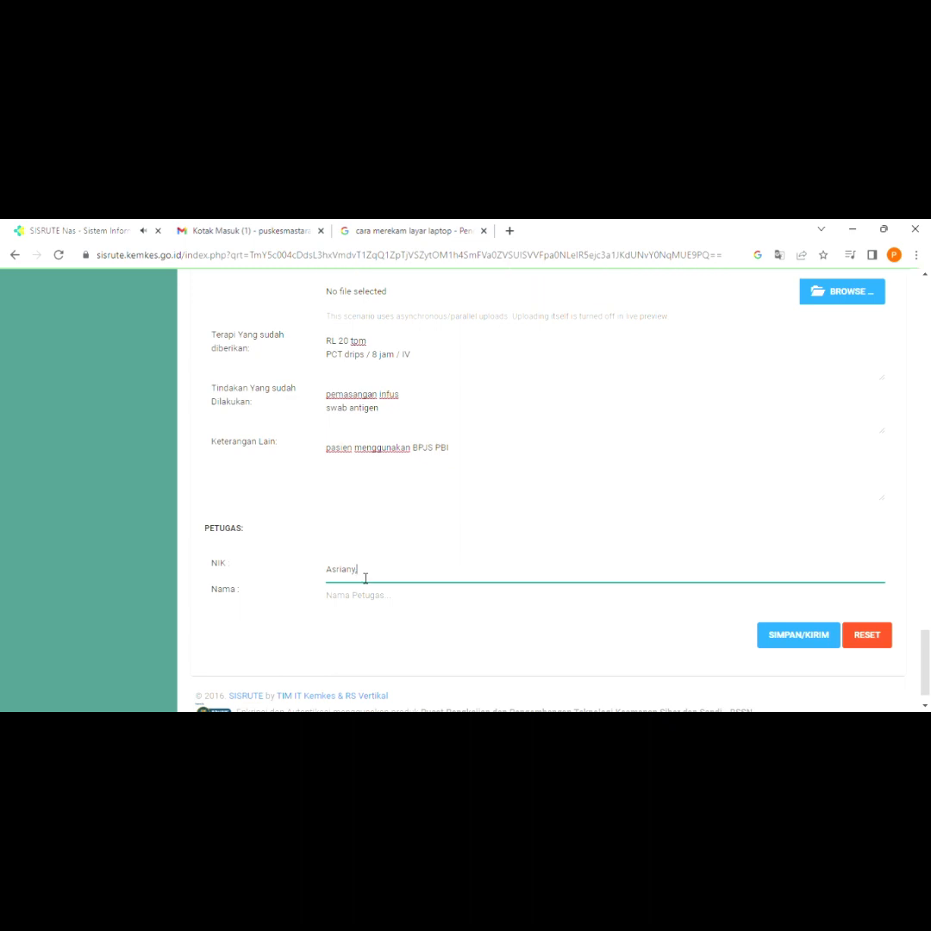
type(" S.Kep ,Ns")
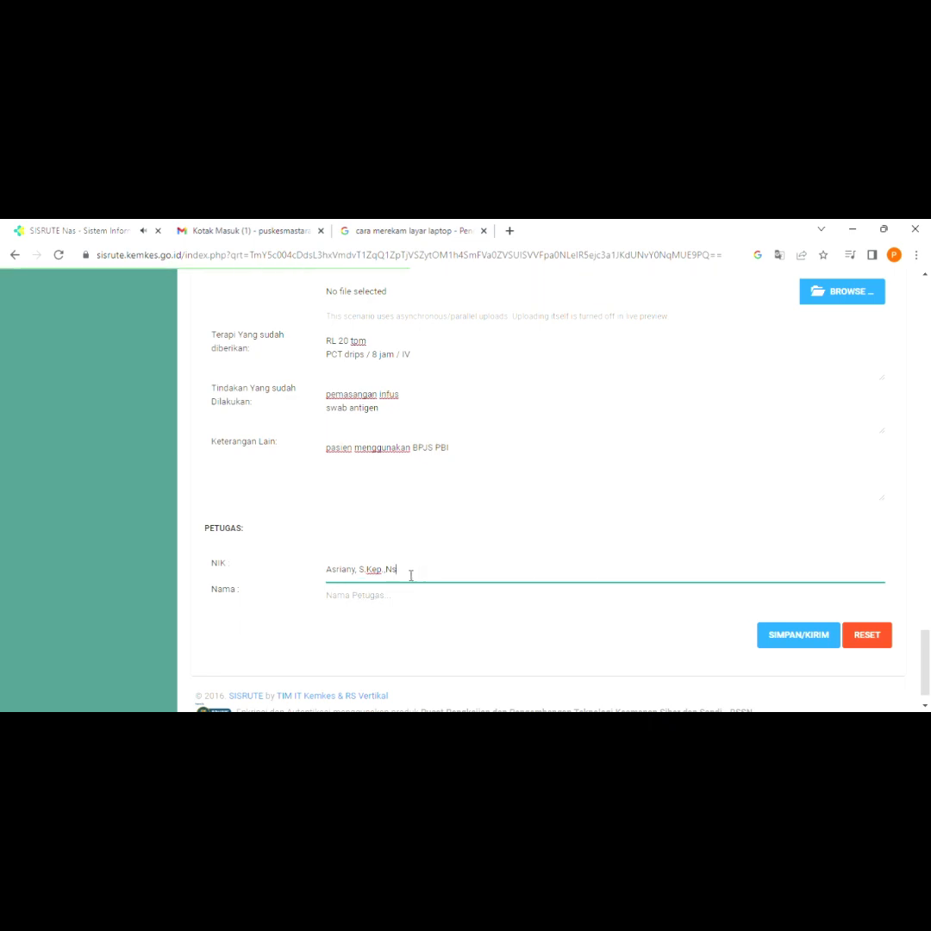
key("BackSpace")
key("BackSpace")
key("BackSpace")
key("BackSpace")
key("BackSpace")
key("BackSpace")
key("BackSpace")
key("BackSpace")
key("BackSpace")
key("BackSpace")
key("BackSpace")
key("BackSpace")
key("BackSpace")
key("BackSpace")
key("BackSpace")
key("BackSpace")
key("BackSpace")
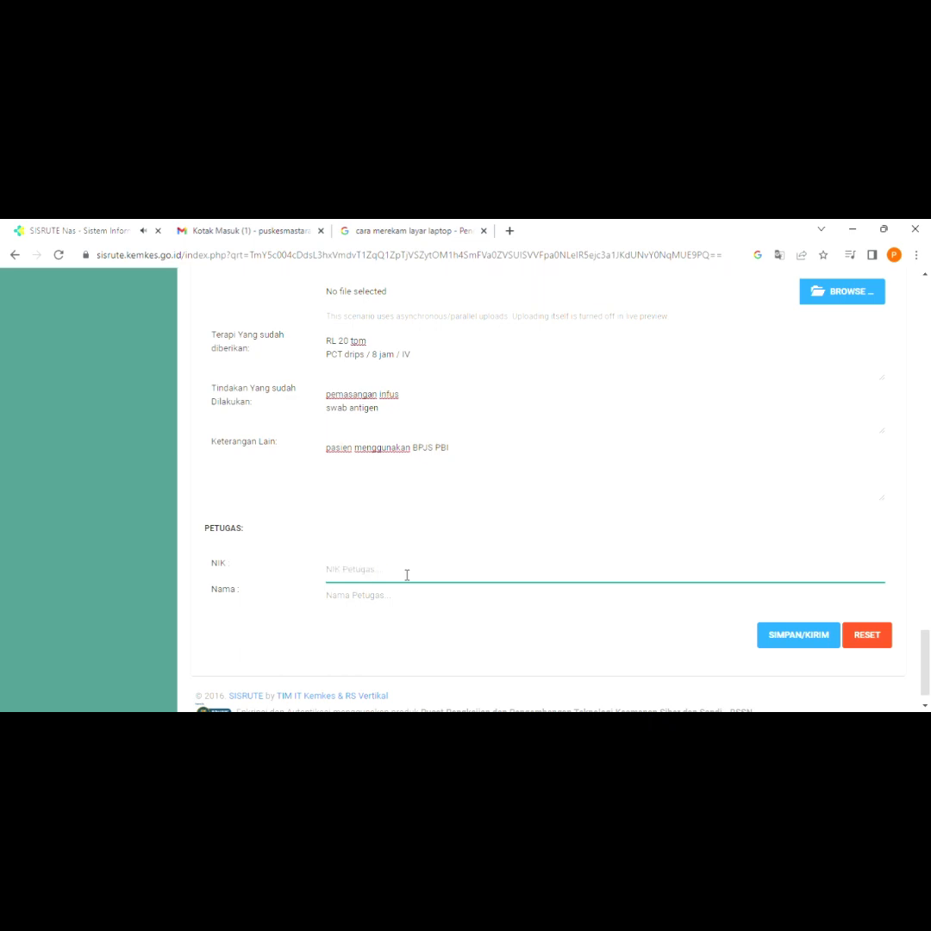
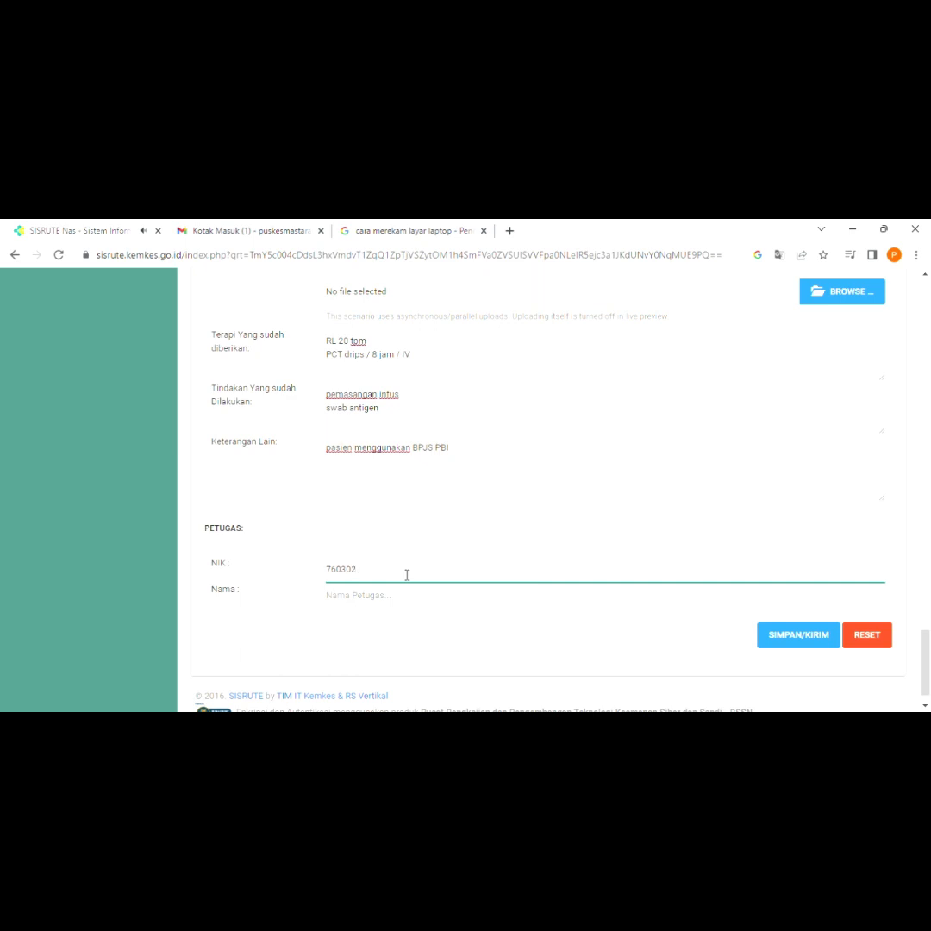
Fill in Nama under Petugas with the officer's full name and professional titles, and submit the referral form
left_click(399, 600)
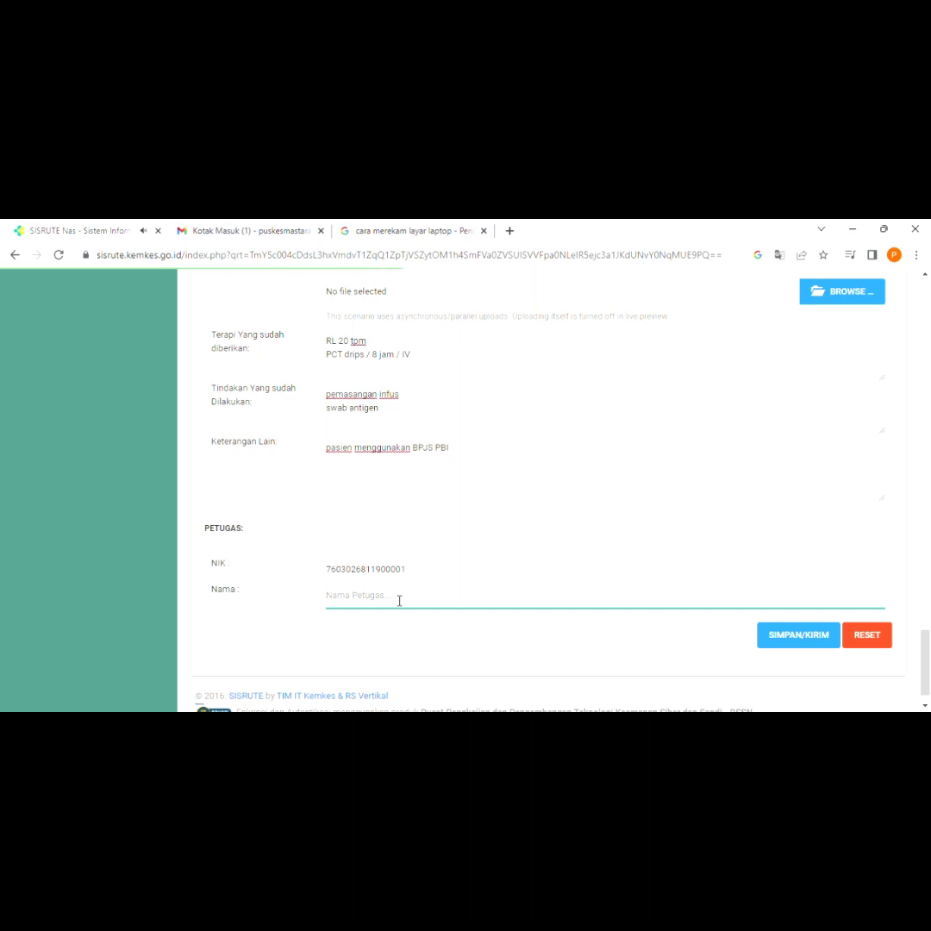
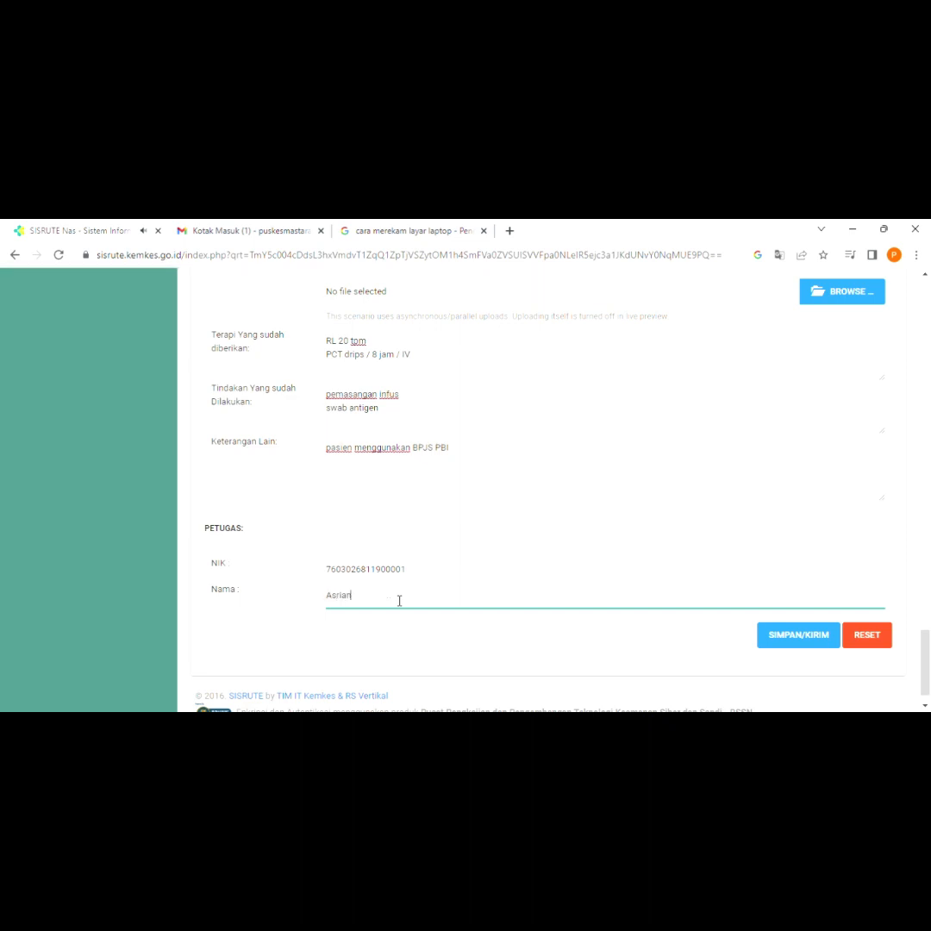
left_click(780, 637)
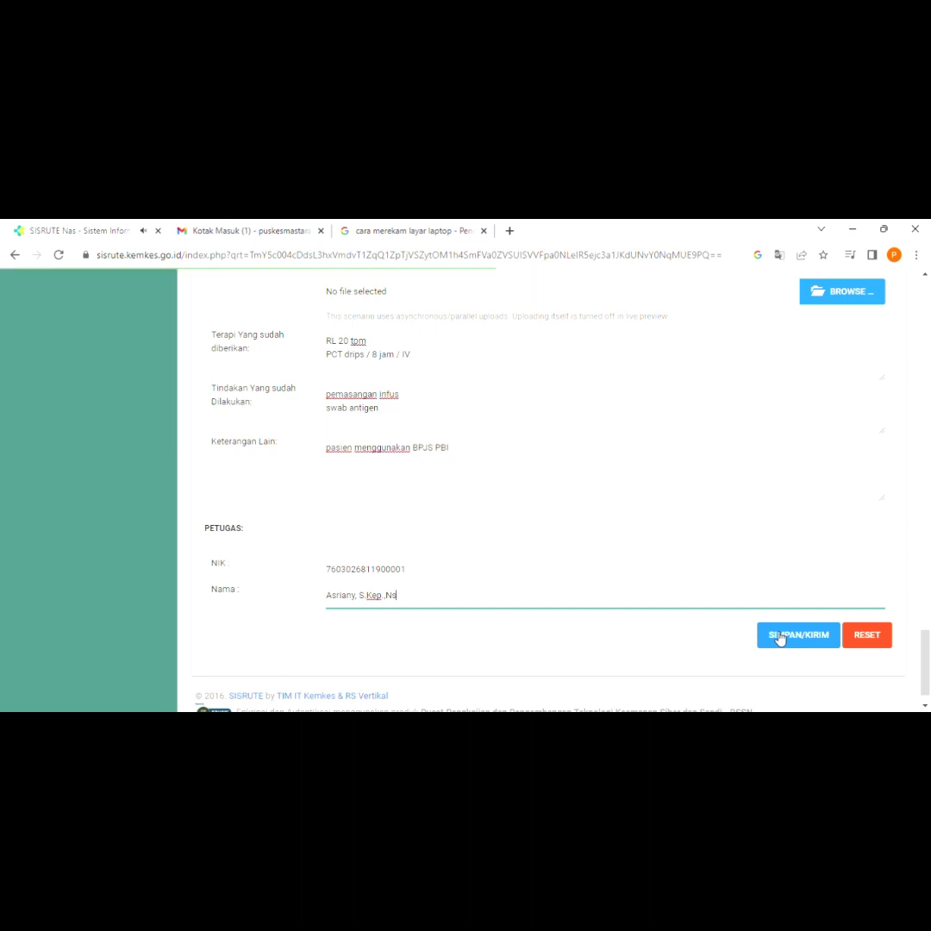